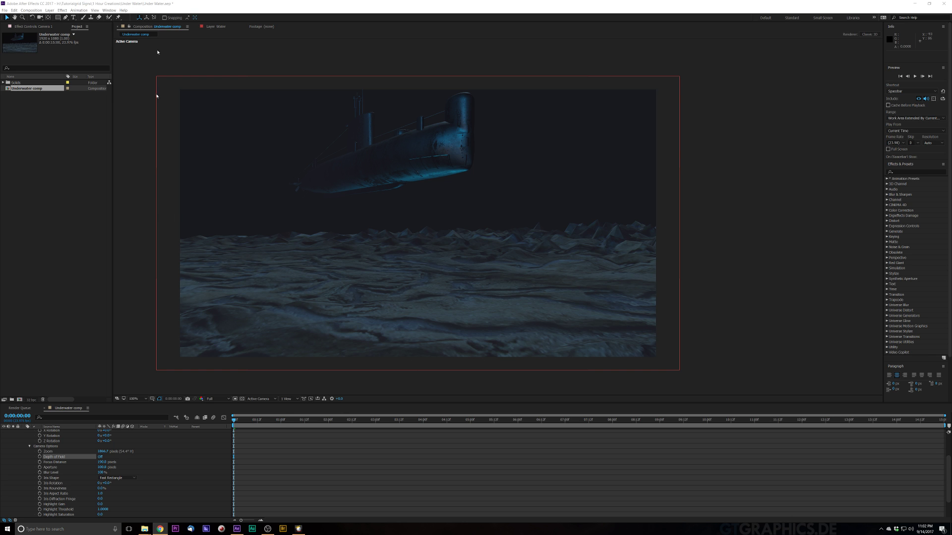
pyautogui.click(57, 5)
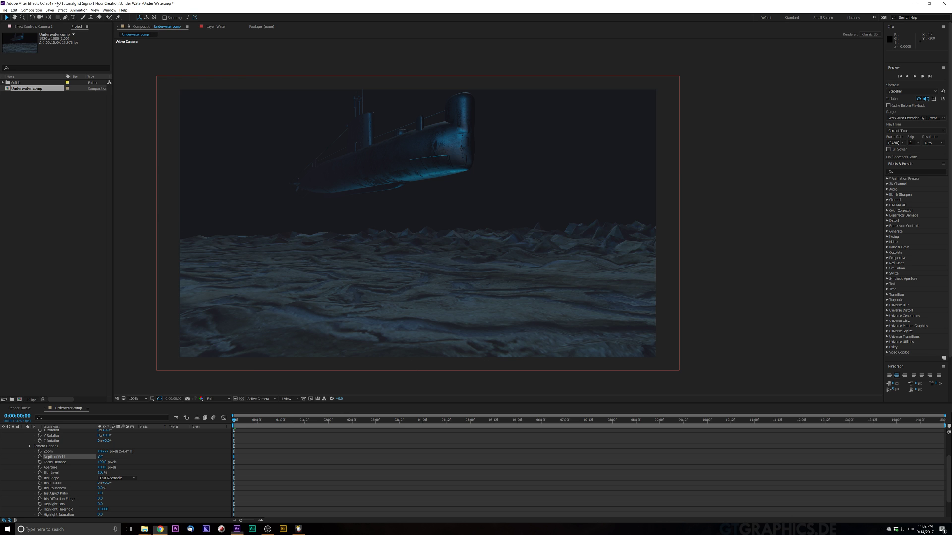
pyautogui.click(50, 10)
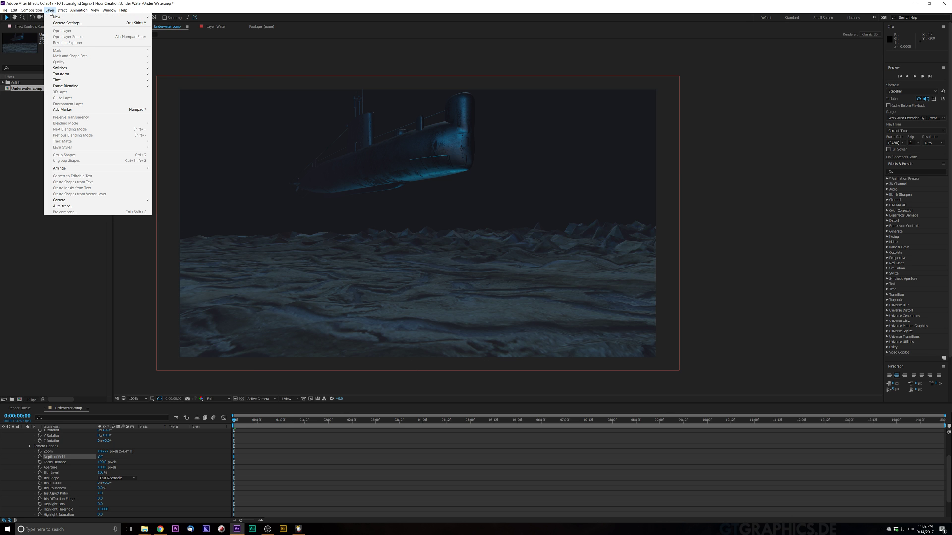
pyautogui.click(156, 469)
# Step: Make the Black Solid 1 layer visible and expand its Fractal Noise effect settings
pyautogui.scroll(3, 50, 456)
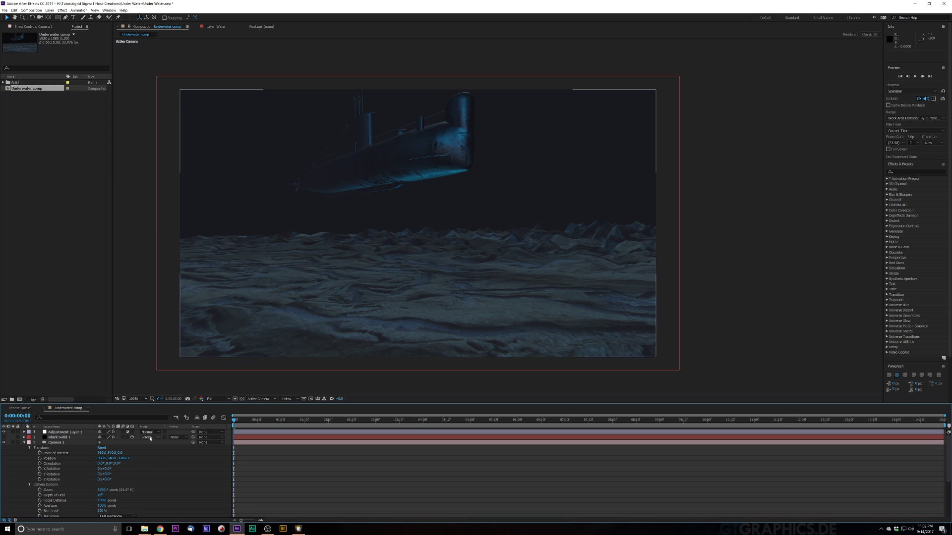
pyautogui.click(23, 442)
pyautogui.click(59, 437)
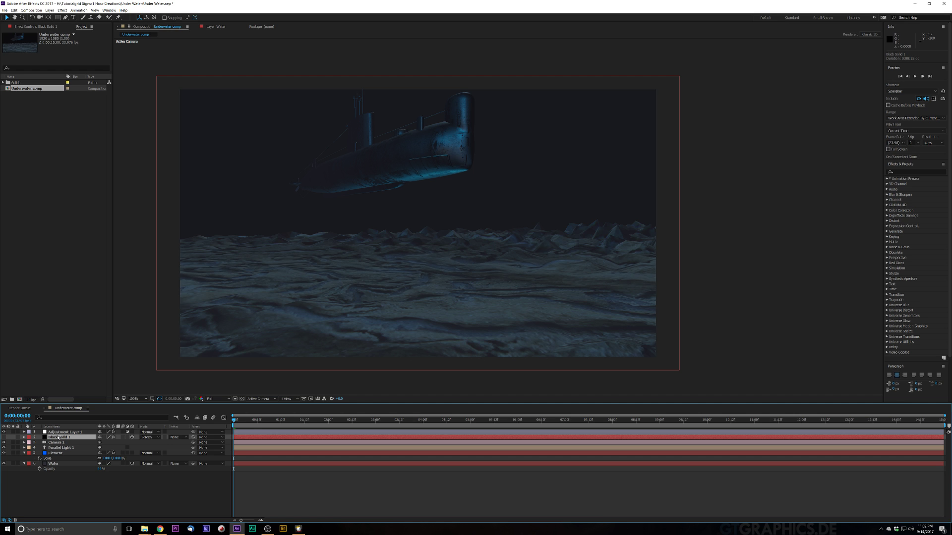
pyautogui.click(26, 27)
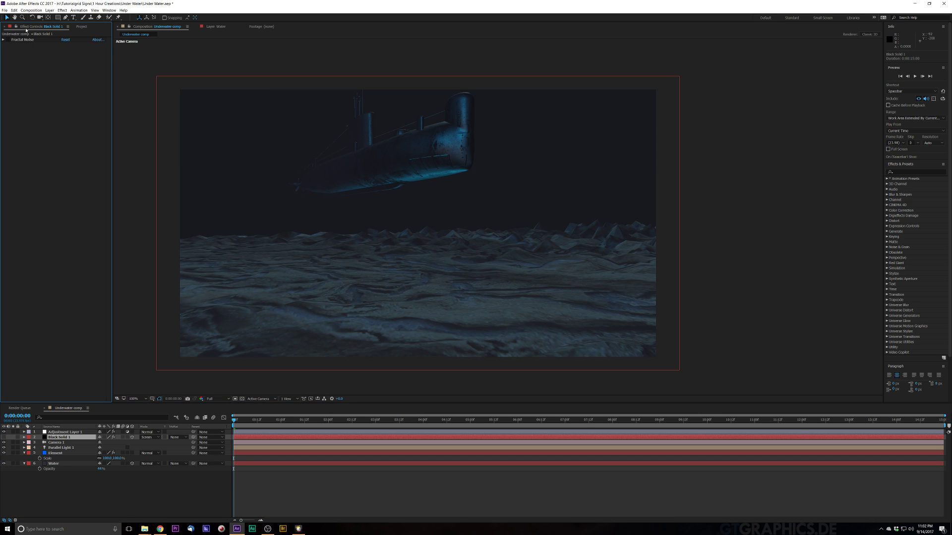
pyautogui.click(4, 437)
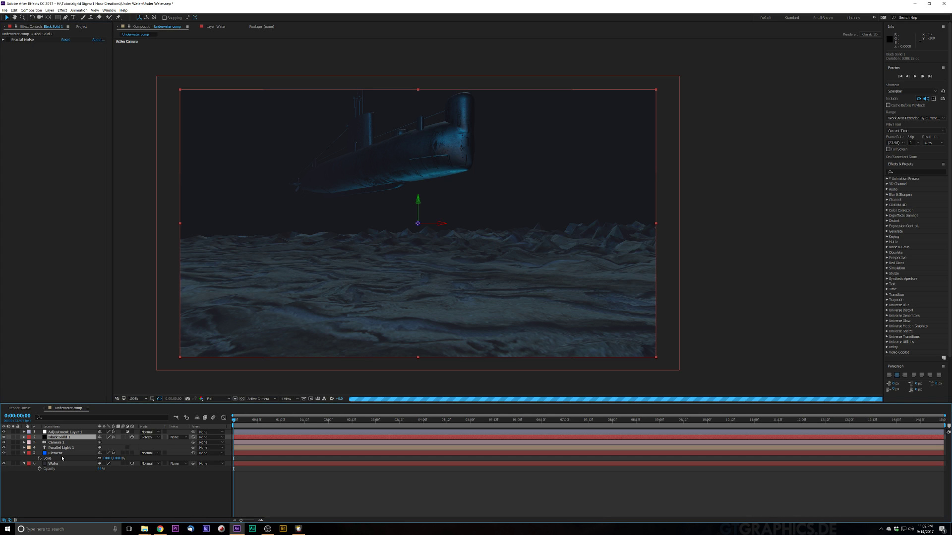
pyautogui.click(4, 40)
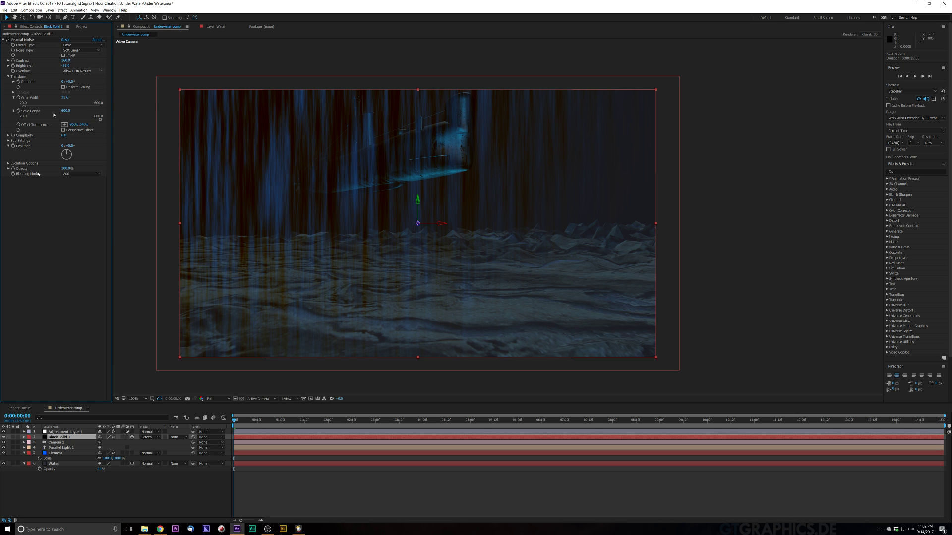
# Step: Set the blending mode of Black Solid 1 to Normal and delete its existing Fractal Noise effect
pyautogui.click(147, 437)
pyautogui.click(164, 201)
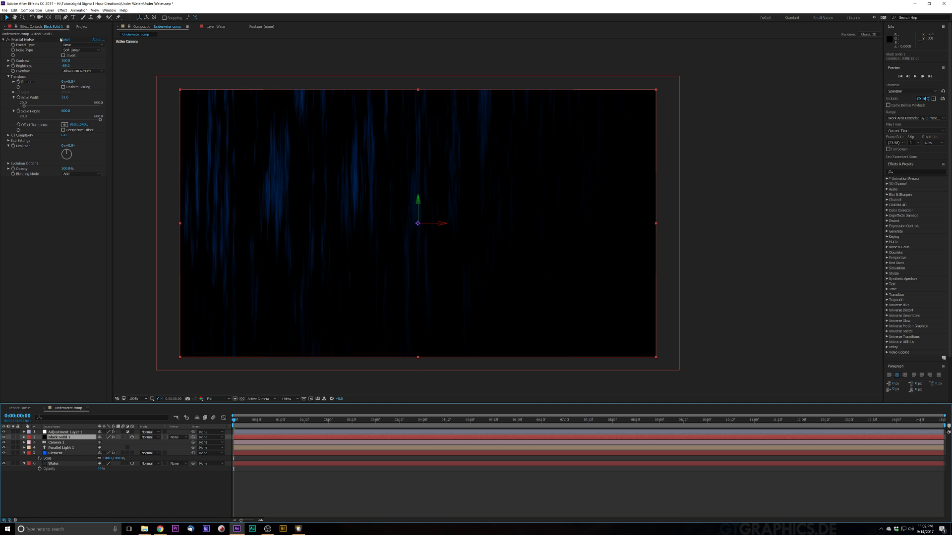
pyautogui.click(39, 41)
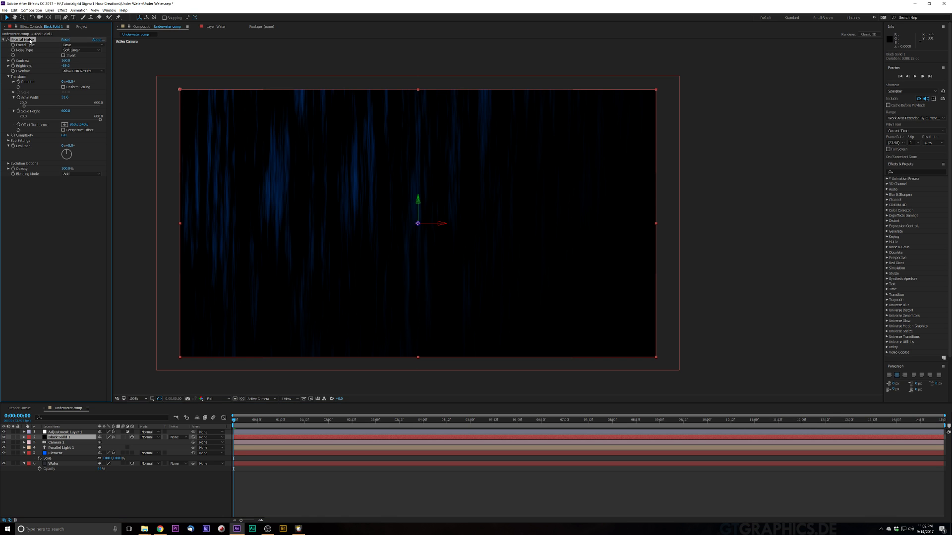
pyautogui.press('Delete')
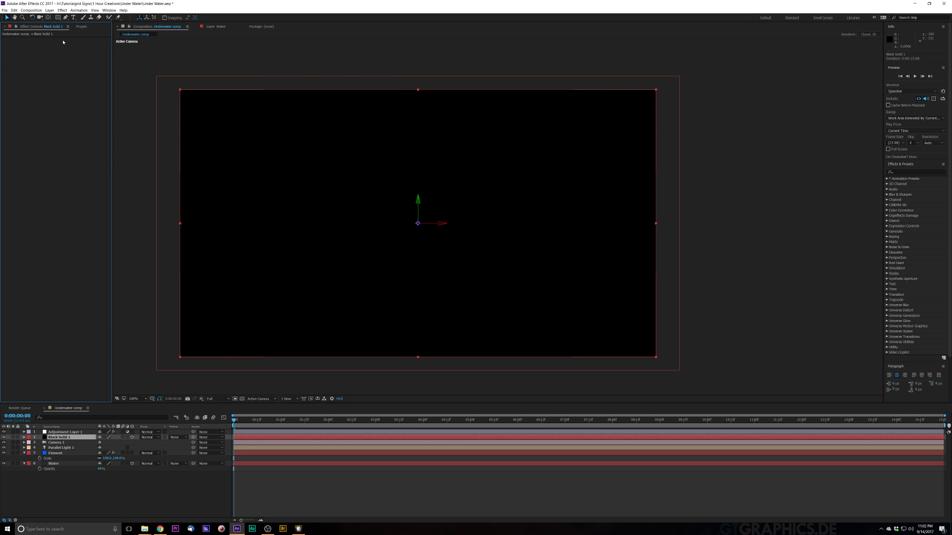
# Step: Apply a fresh Fractal Noise effect with default settings to Black Solid 1
pyautogui.hotkey('ctrl', 'space')
pyautogui.write('fra')
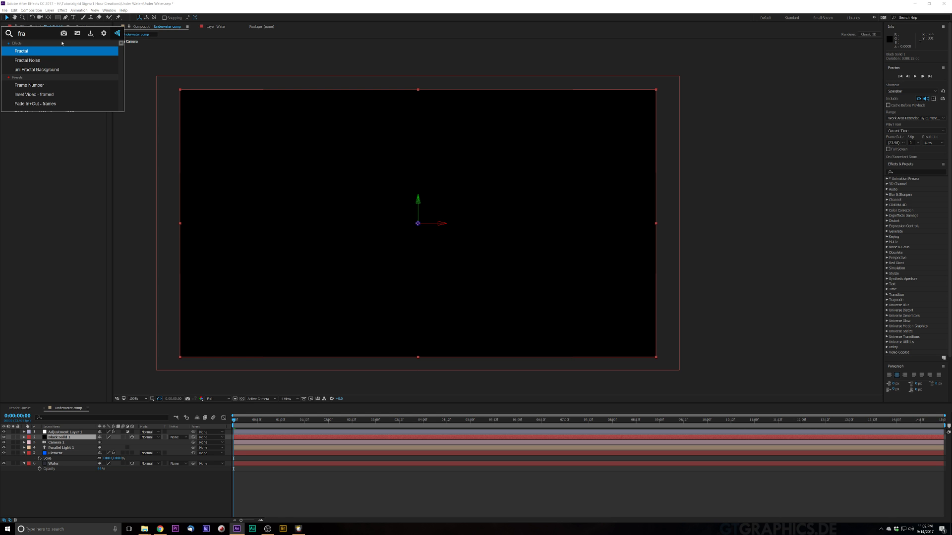
pyautogui.press('Down')
pyautogui.press('Return')
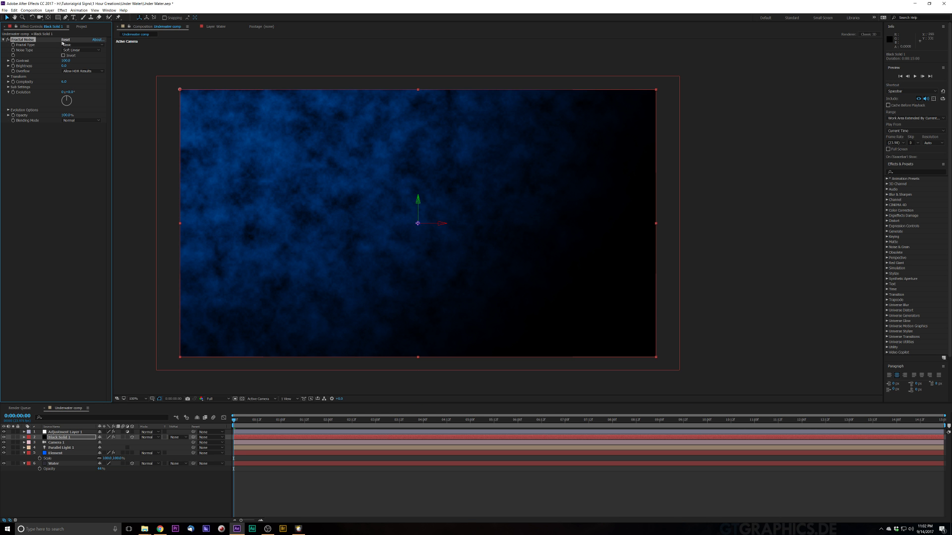
# Step: Move Black Solid 1 above Adjustment Layer 1 in the layer stack and hide both layers
pyautogui.click(3, 432)
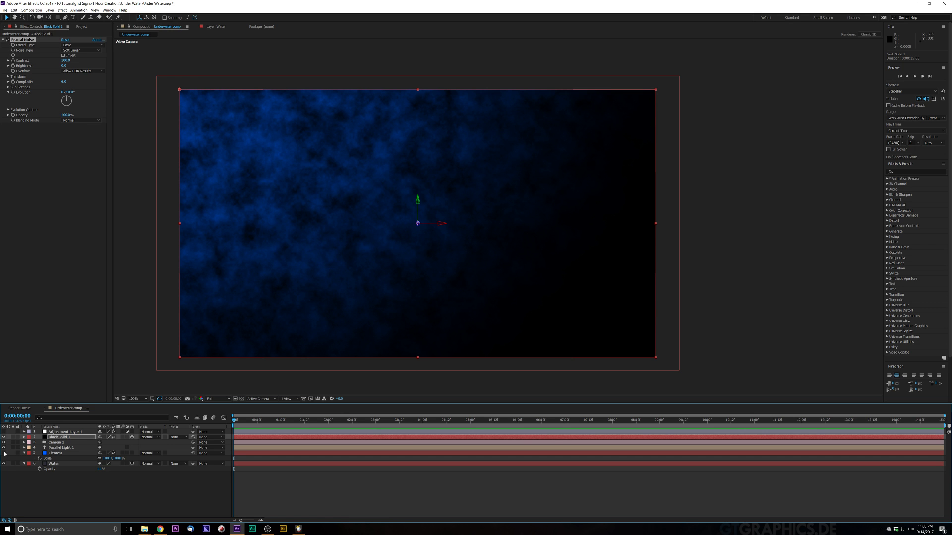
pyautogui.click(56, 438)
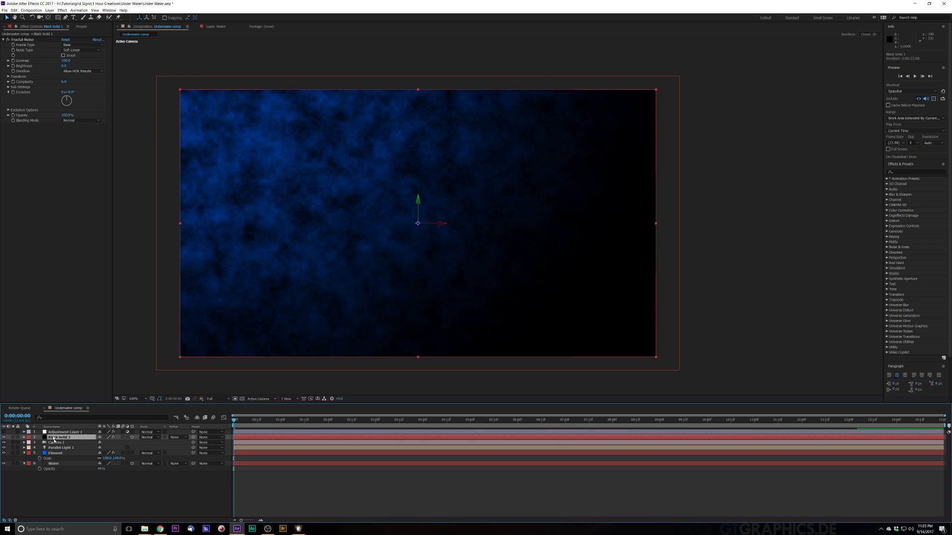
pyautogui.moveTo(55, 439); pyautogui.dragTo(54, 432)
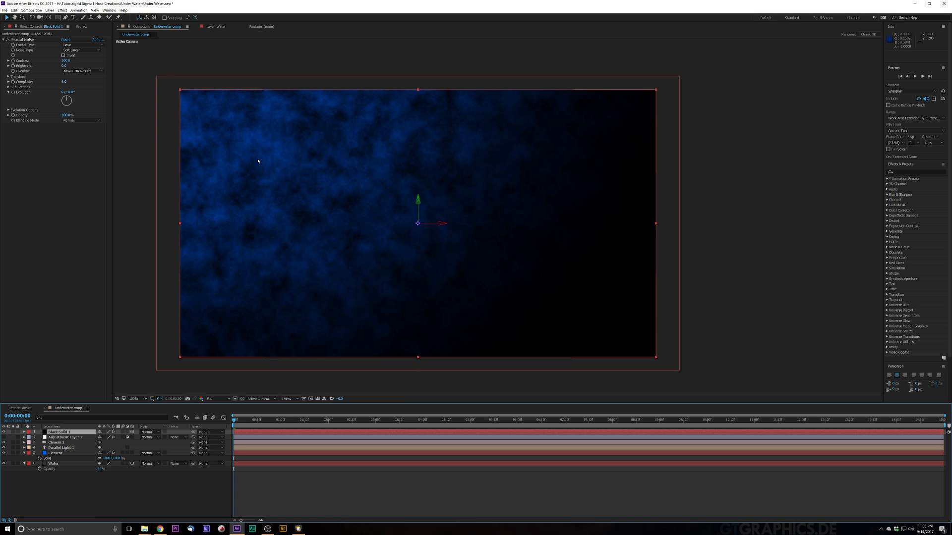
pyautogui.click(4, 432)
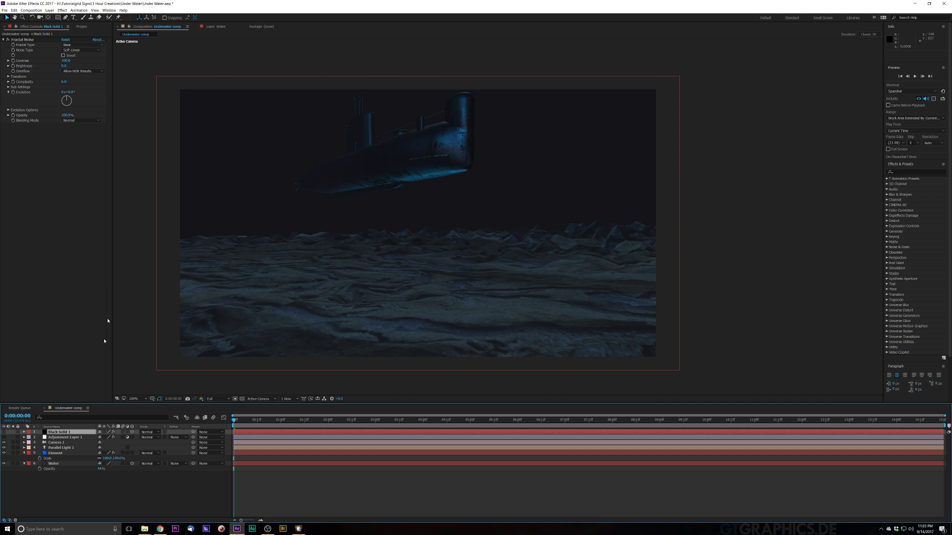
# Step: Create a new solid layer with its colour set to pure black
pyautogui.click(49, 10)
pyautogui.moveTo(139, 16)
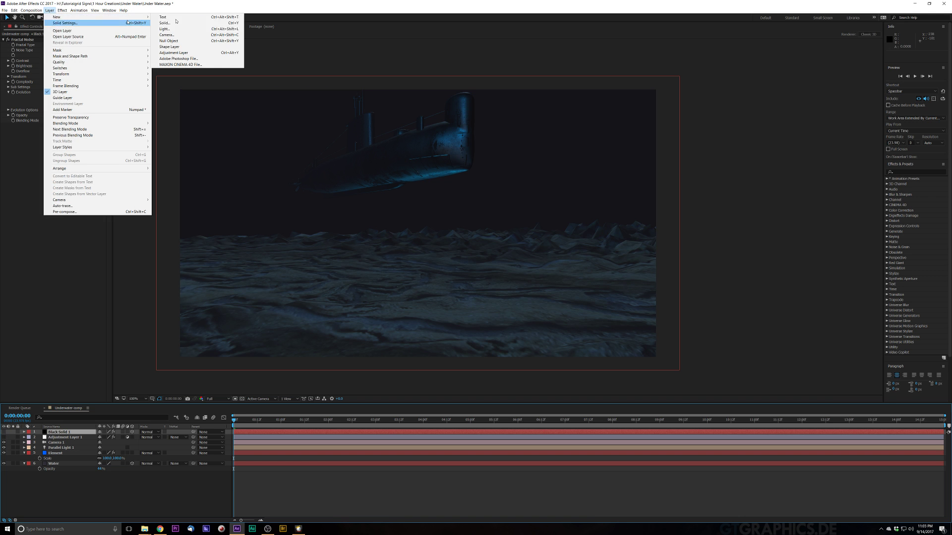
pyautogui.click(189, 23)
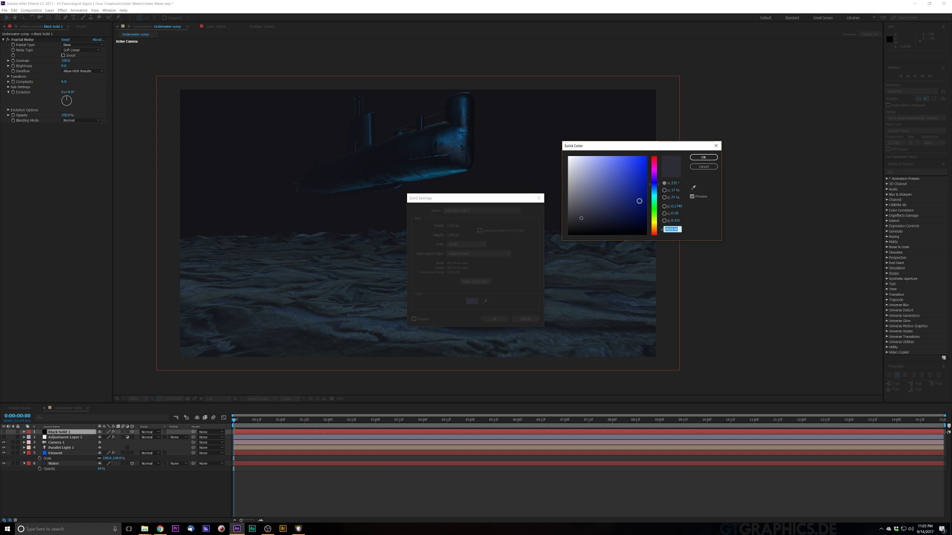
pyautogui.click(568, 234)
pyautogui.click(702, 158)
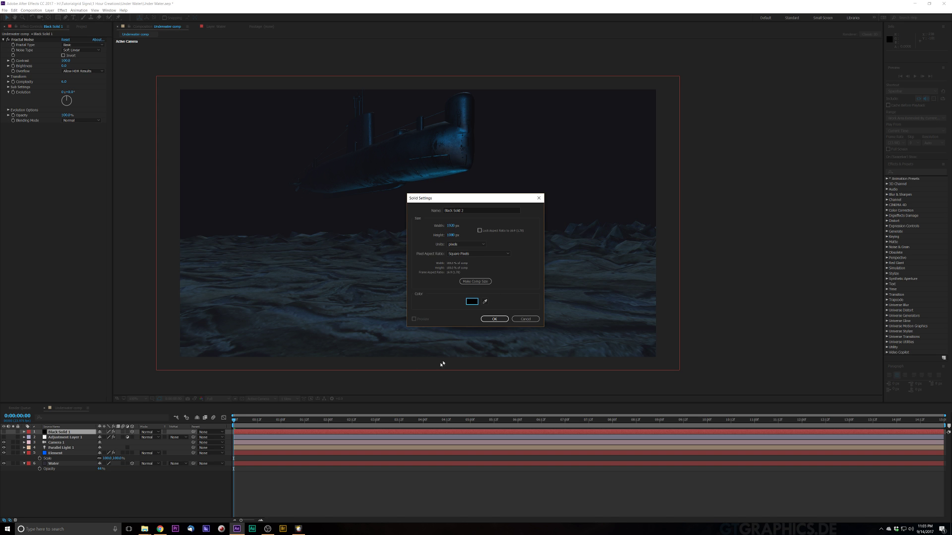
pyautogui.click(500, 319)
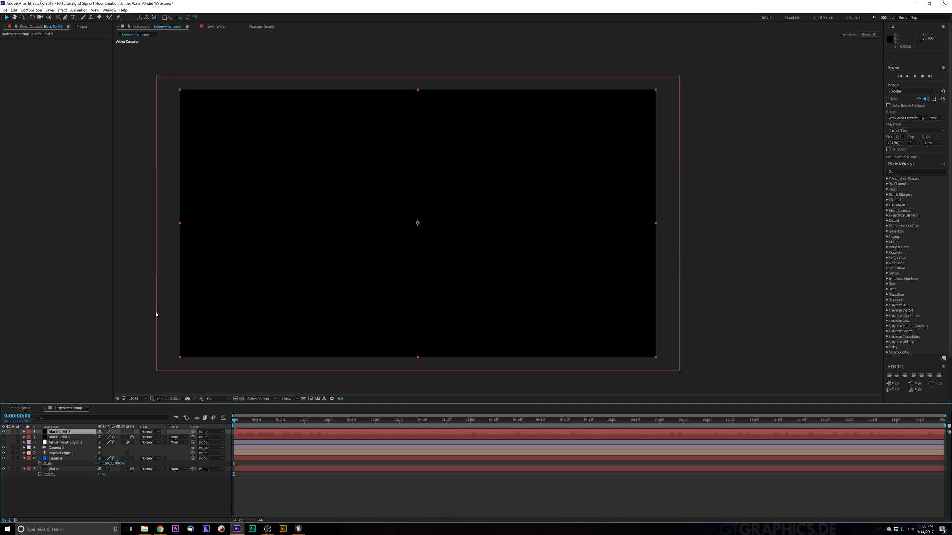
# Step: Apply the Fractal Noise effect to the new Black Solid 2 layer
pyautogui.hotkey('ctrl', 'space')
pyautogui.write('fra')
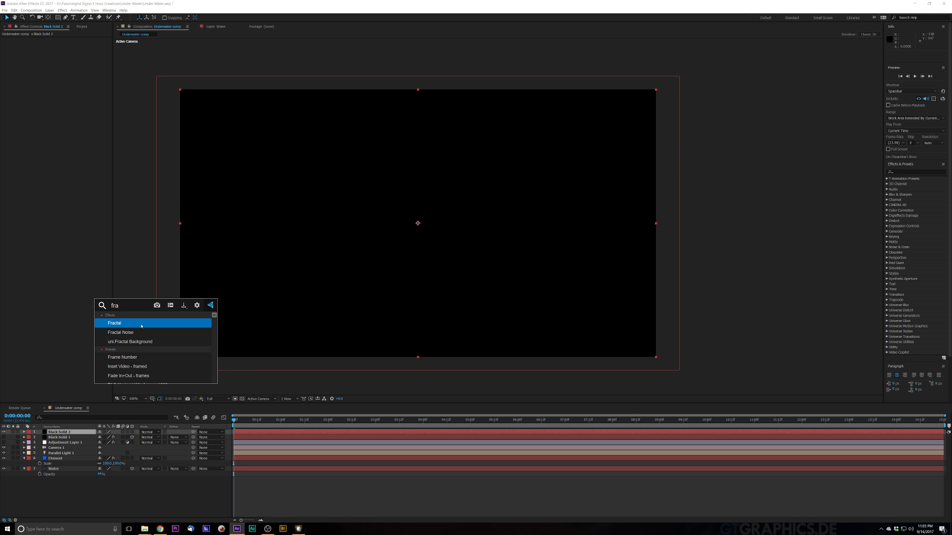
pyautogui.press('Down')
pyautogui.press('Return')
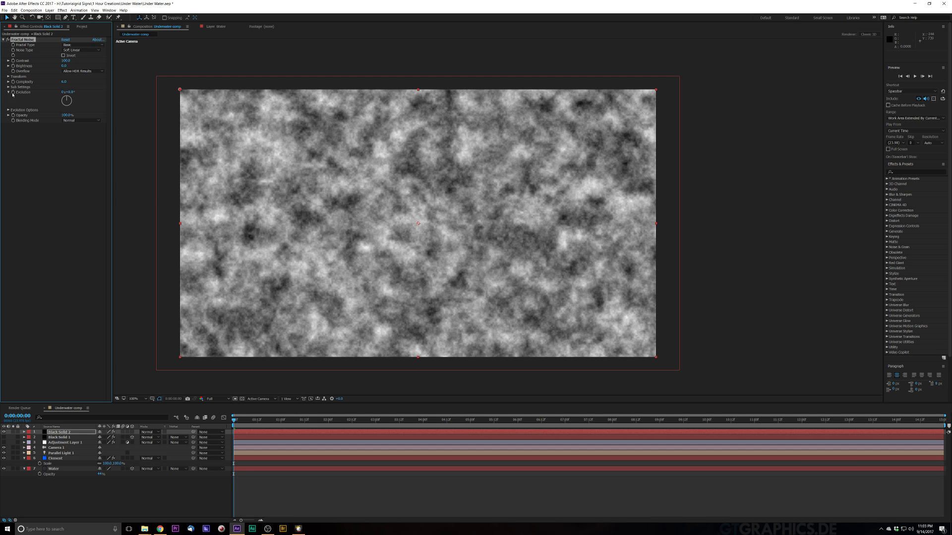
# Step: Animate the Fractal Noise Evolution from the first frame to 3 revolutions at the composition's last frame
pyautogui.click(746, 419)
pyautogui.press('End')
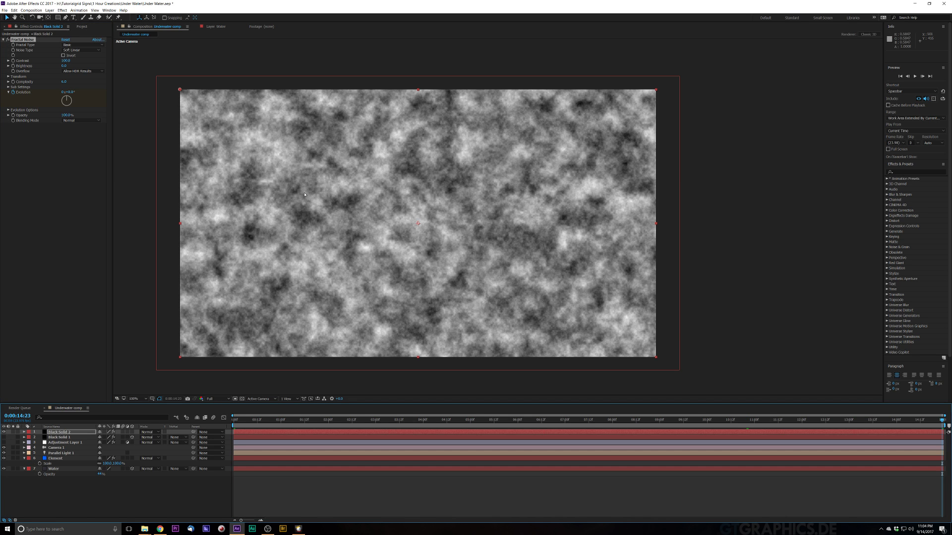
pyautogui.click(63, 92)
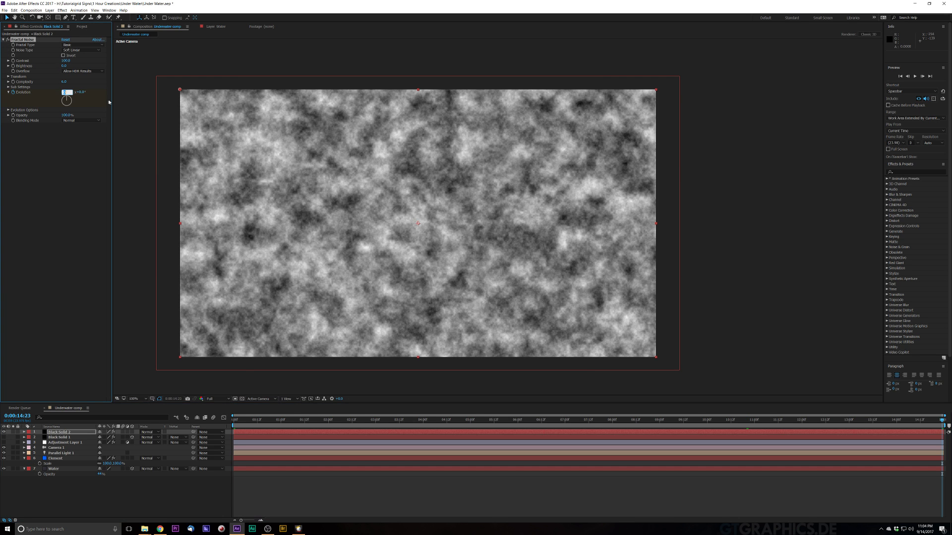
pyautogui.write('3')
pyautogui.press('Return')
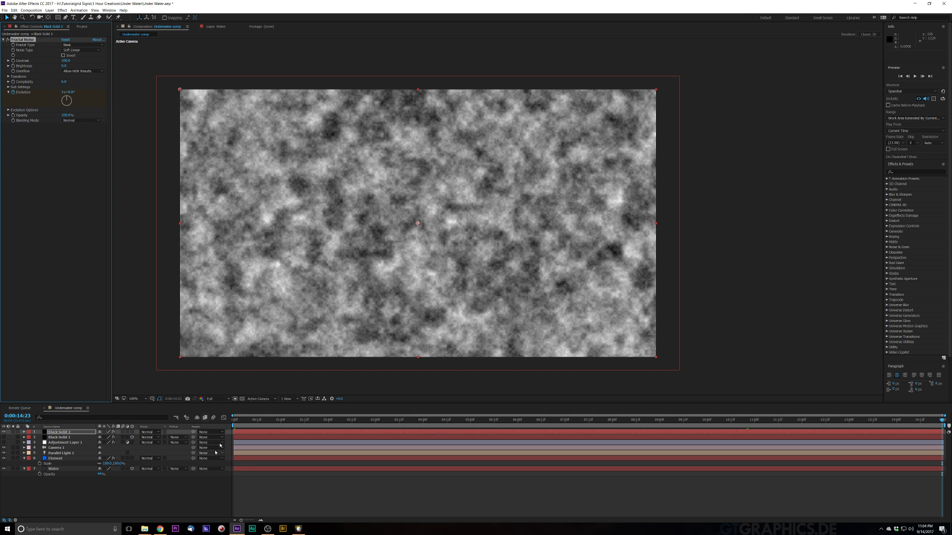
# Step: Preview the noise evolution animation from the start of the composition
pyautogui.click(237, 420)
pyautogui.press('space')
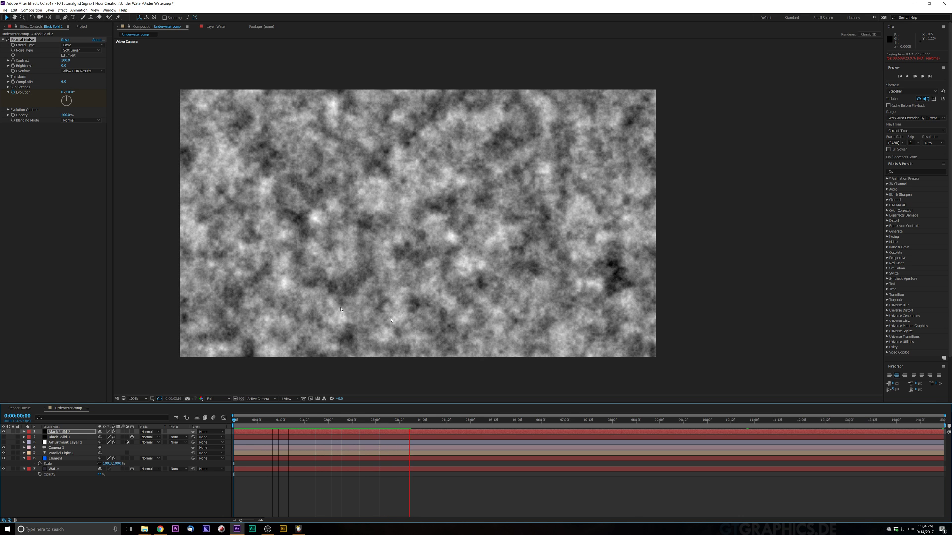
pyautogui.press('space')
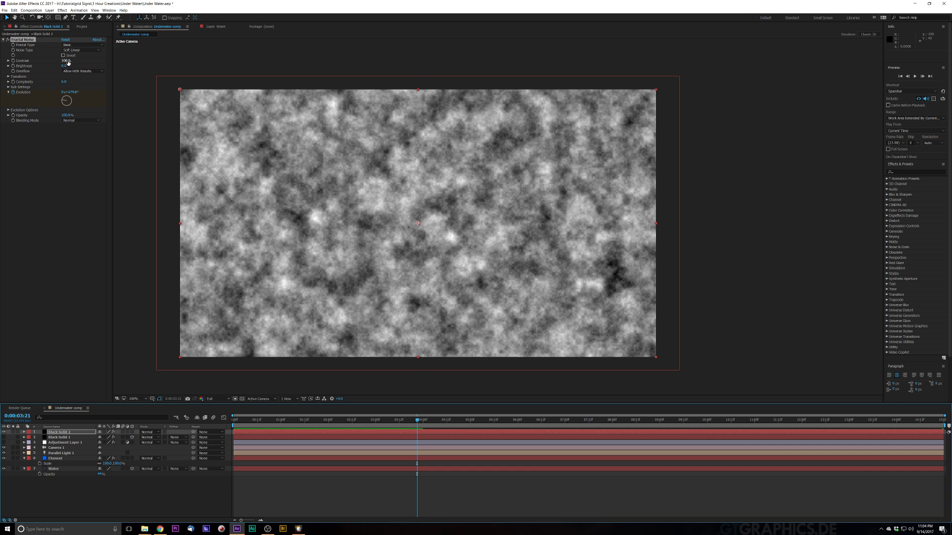
# Step: Raise the Fractal Noise contrast on Black Solid 2 to about 146 and preview the animation
pyautogui.moveTo(66, 61); pyautogui.dragTo(88, 63)
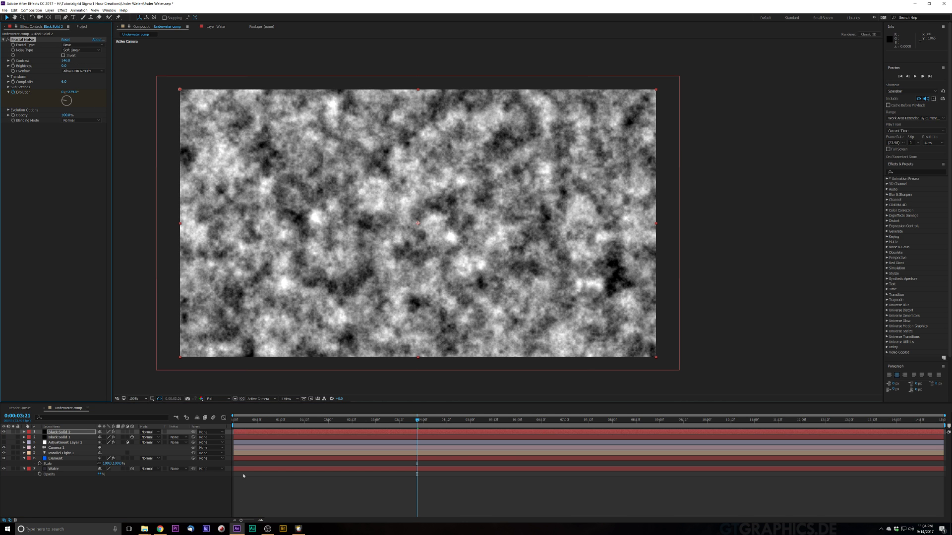
pyautogui.press('space')
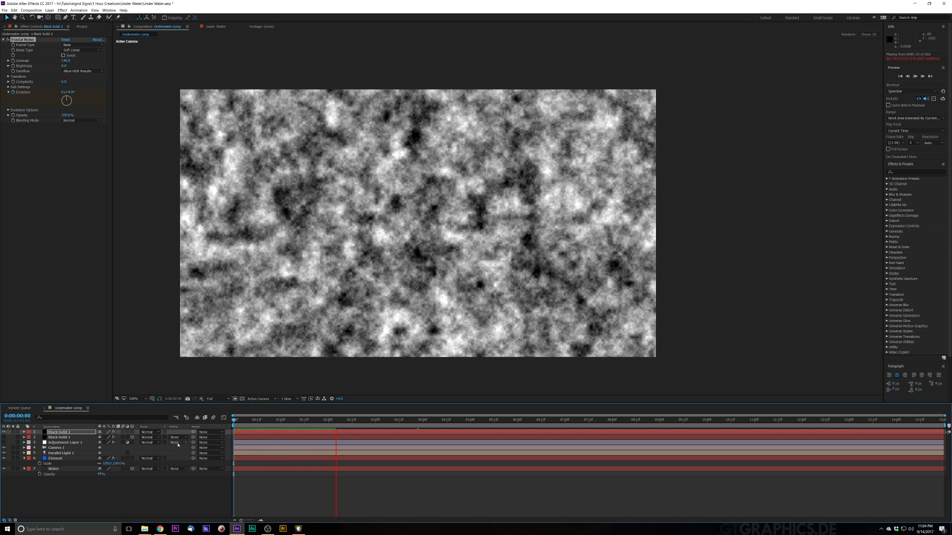
pyautogui.press('space')
# Step: Draw a wide rectangular mask on Black Solid 2 covering everything below the frame's upper strip and set its mode to Subtract
pyautogui.click(57, 17)
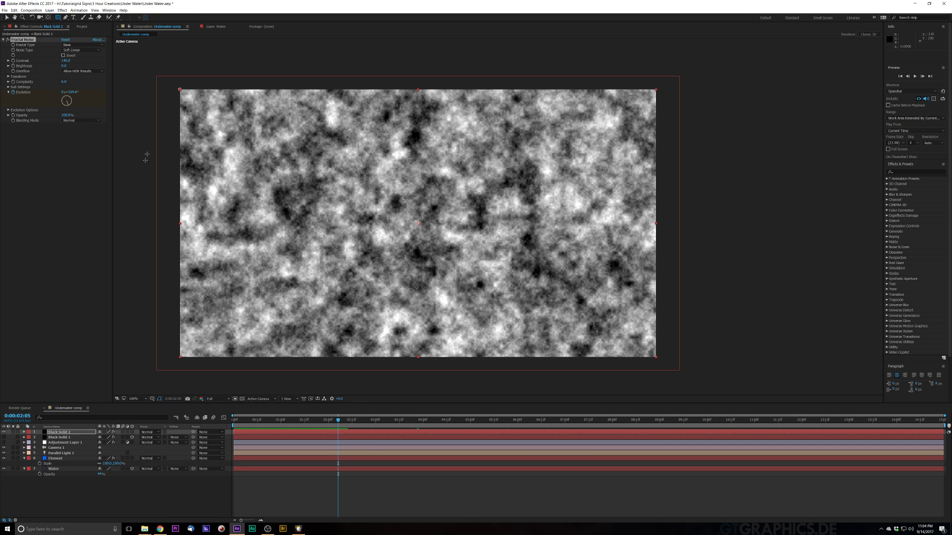
pyautogui.moveTo(147, 147); pyautogui.dragTo(464, 275)
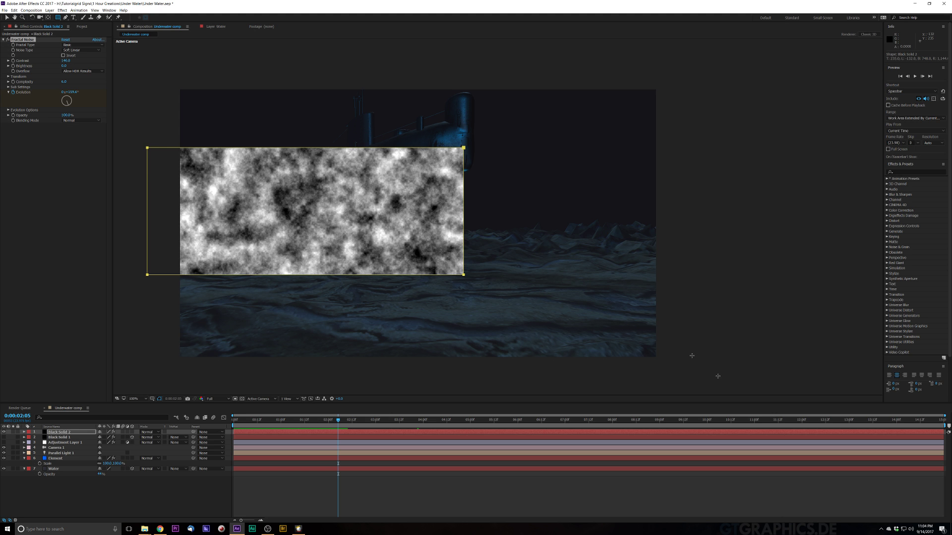
pyautogui.moveTo(692, 355)
pyautogui.mouseDown()
pyautogui.moveTo(707, 380)
pyautogui.moveTo(682, 369)
pyautogui.mouseUp()
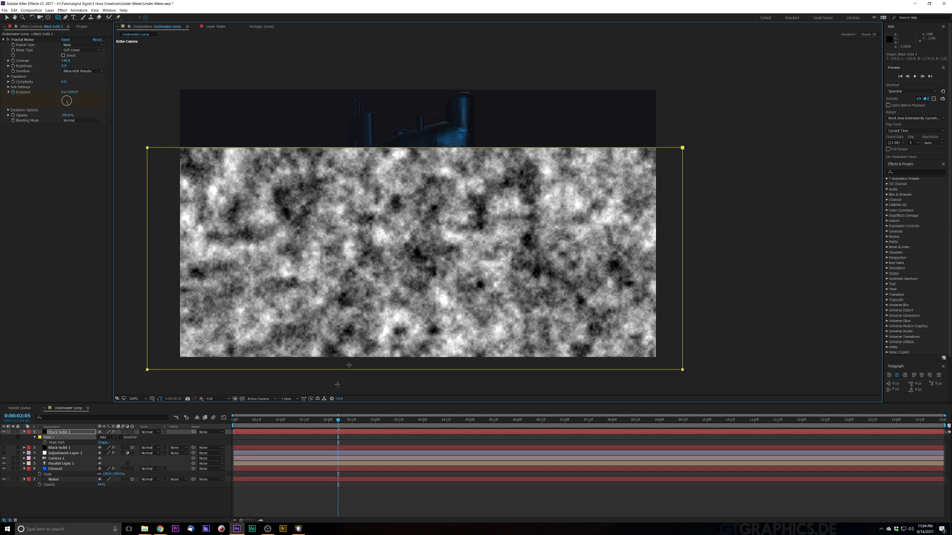
pyautogui.click(110, 438)
pyautogui.click(118, 455)
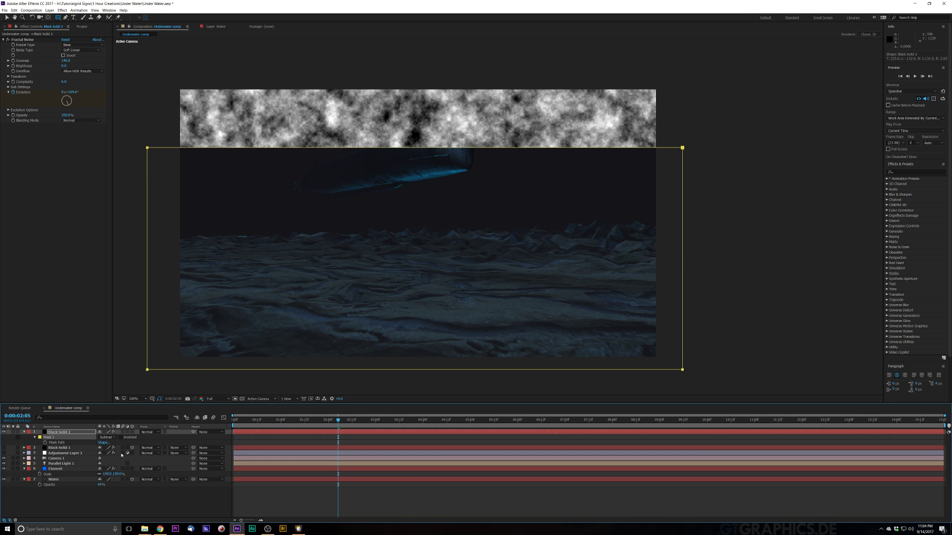
# Step: Apply the Radial Blur effect to Black Solid 2 and set its amount to about 42
pyautogui.click(7, 17)
pyautogui.click(165, 133)
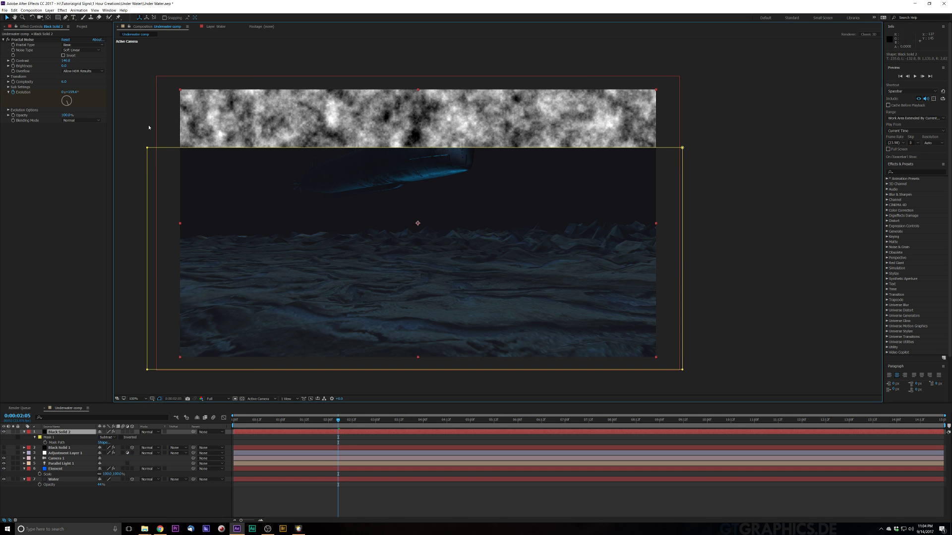
pyautogui.hotkey('ctrl', 'space')
pyautogui.write('radia')
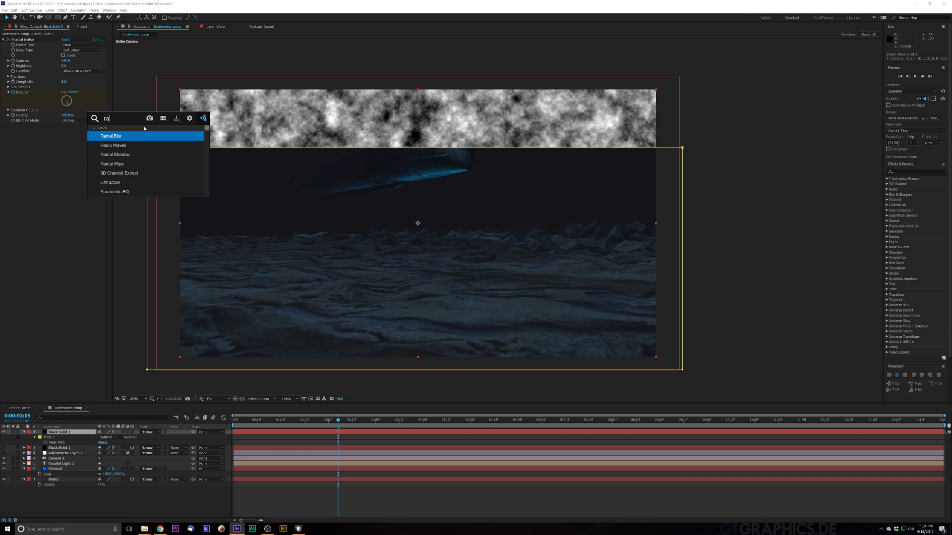
pyautogui.press('Return')
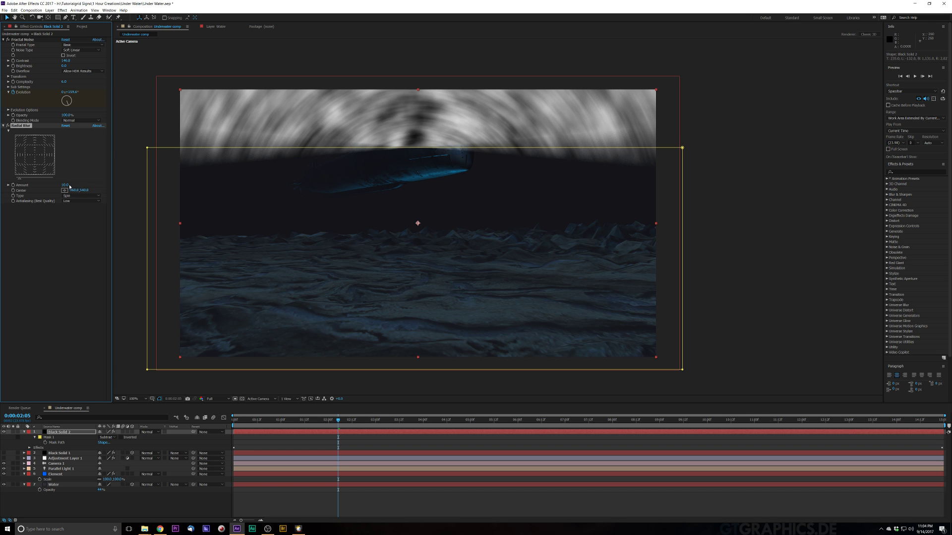
pyautogui.moveTo(68, 185); pyautogui.dragTo(75, 185)
pyautogui.moveTo(76, 184); pyautogui.dragTo(76, 185)
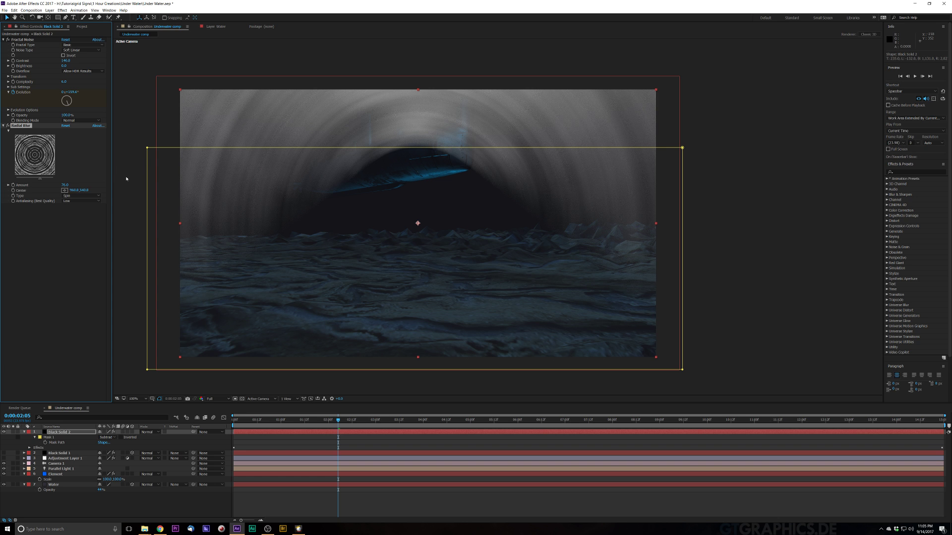
pyautogui.moveTo(65, 185); pyautogui.dragTo(54, 187)
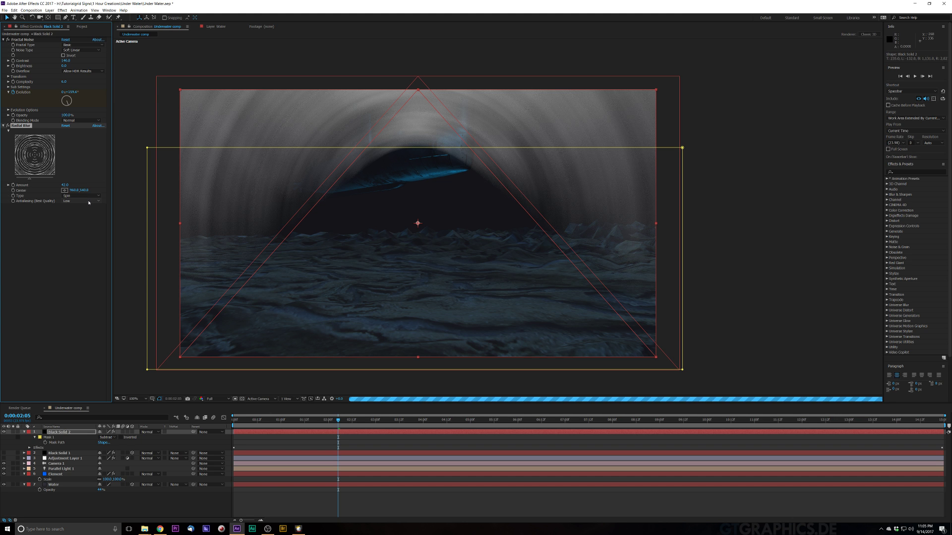
# Step: Set the composition's preview resolution to Half
pyautogui.click(218, 399)
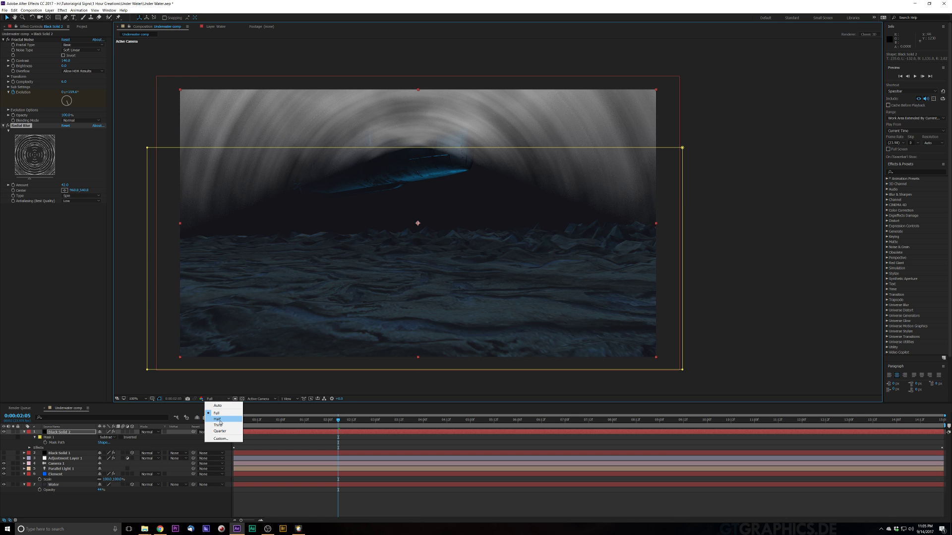
pyautogui.click(220, 420)
pyautogui.press(',')
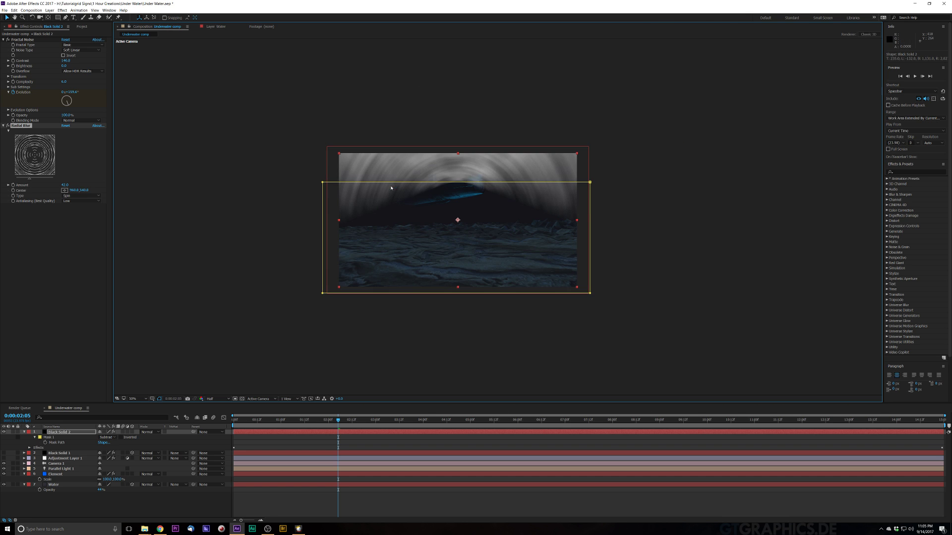
pyautogui.click(729, 206)
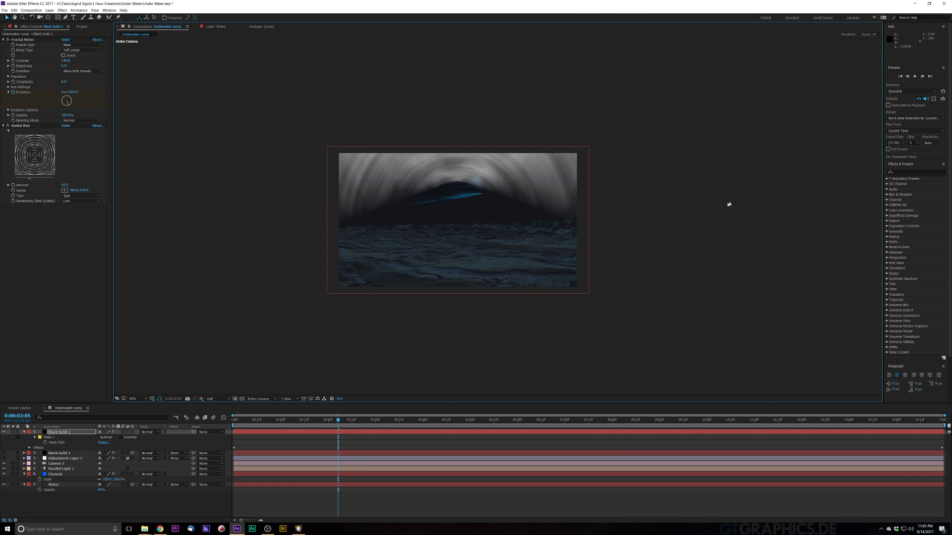
# Step: Apply the CC Light Rays effect to Black Solid 2
pyautogui.hotkey('ctrl', 'space')
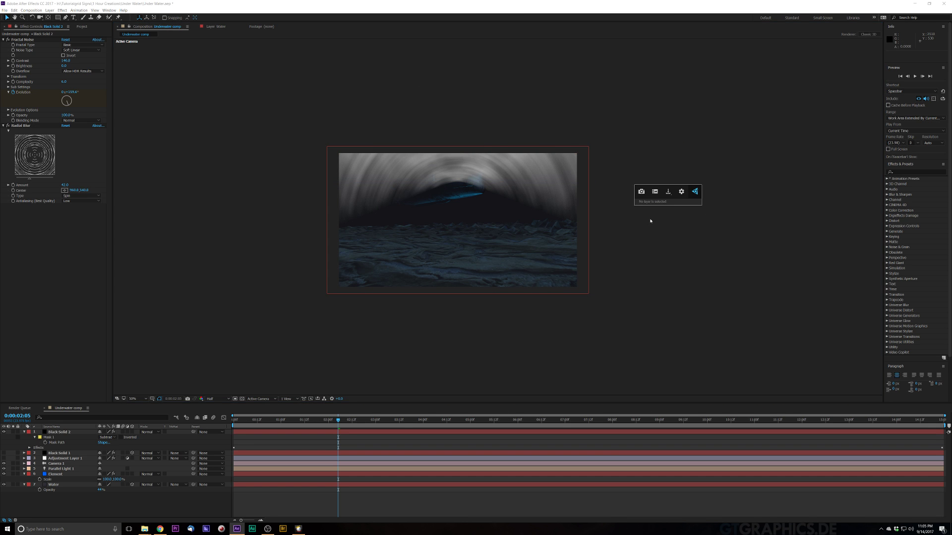
pyautogui.click(66, 433)
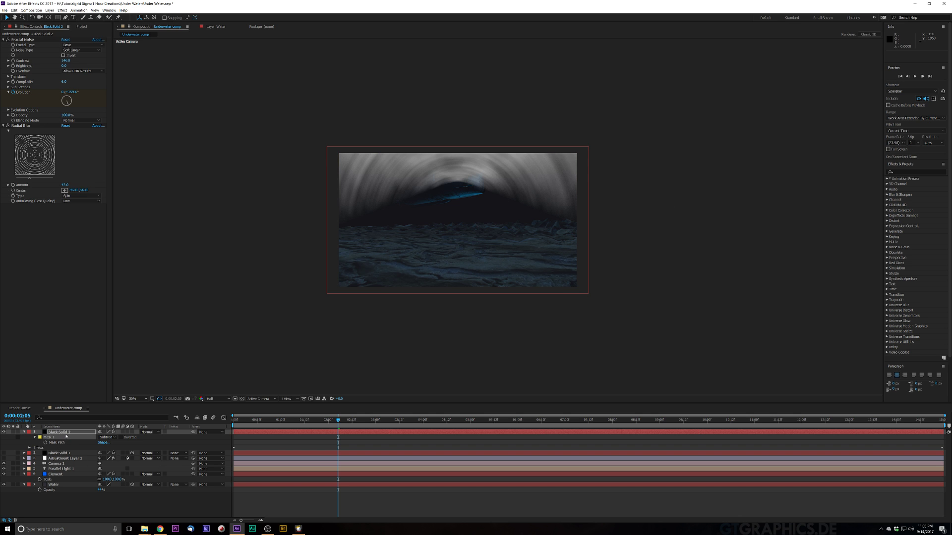
pyautogui.hotkey('ctrl', 'space')
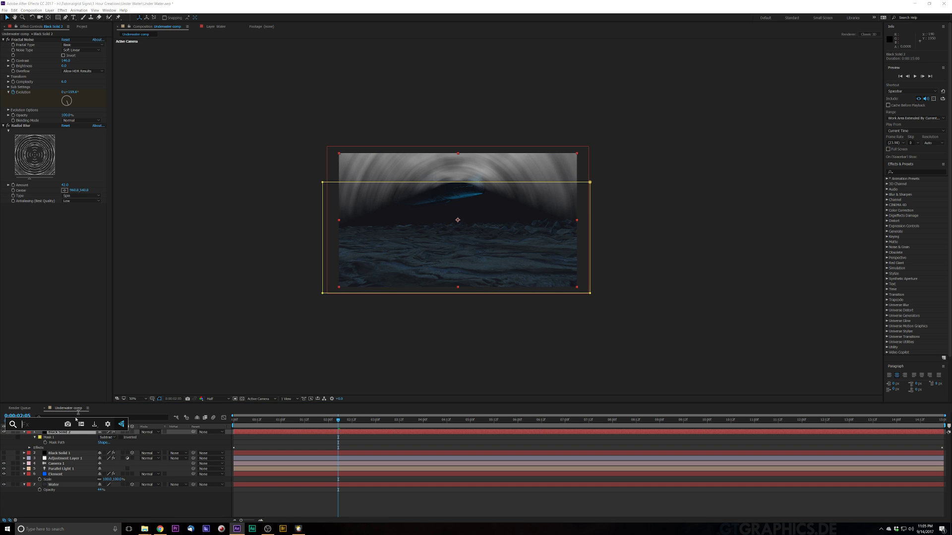
pyautogui.write('light')
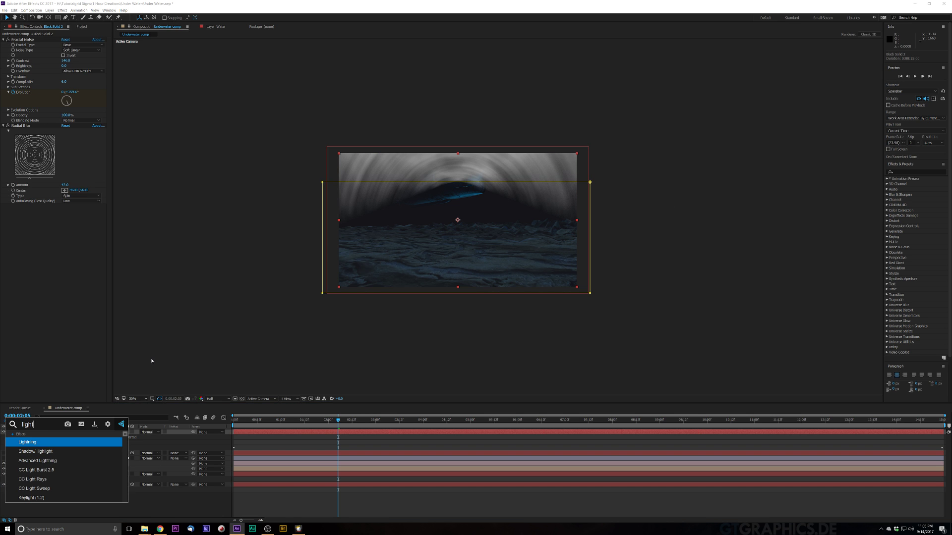
pyautogui.press('Down')
pyautogui.press('Down')
pyautogui.press('Down')
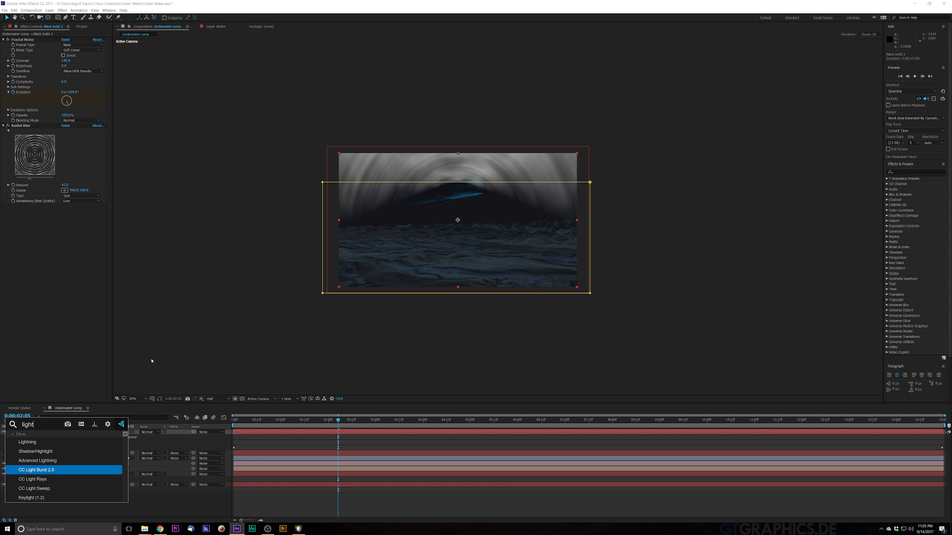
pyautogui.press('Down')
pyautogui.press('Return')
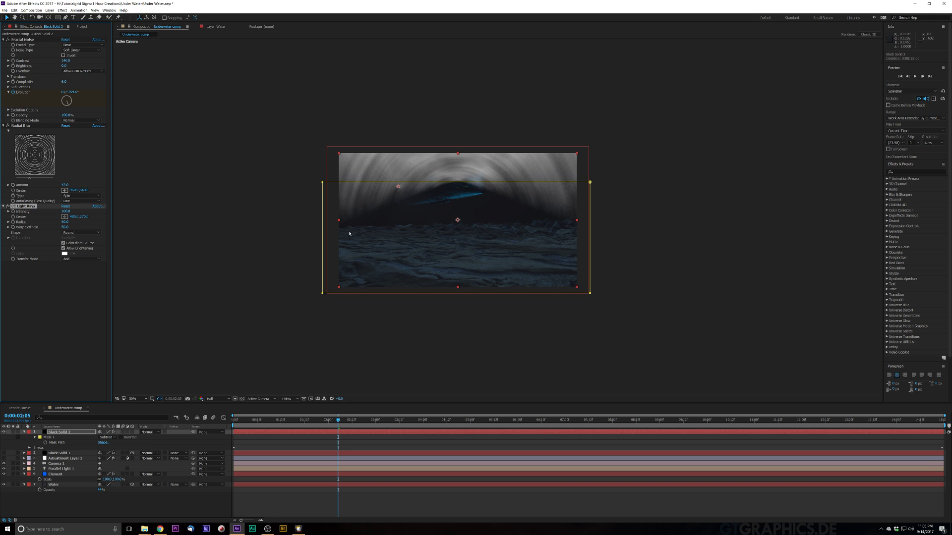
# Step: Place the CC Light Rays center just above the middle of the frame's upper edge and reduce the Radial Blur amount to about 14
pyautogui.press('.')
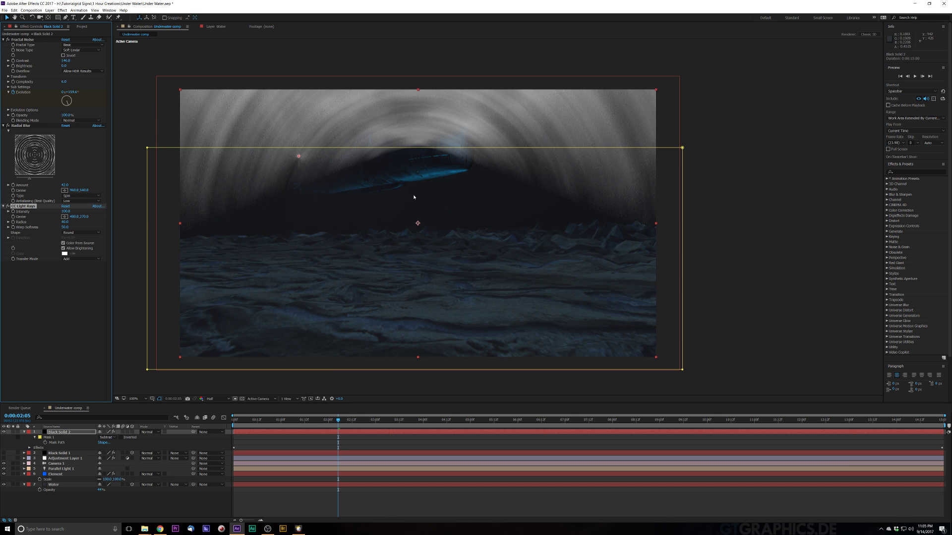
pyautogui.press(',')
pyautogui.moveTo(399, 187); pyautogui.dragTo(403, 201)
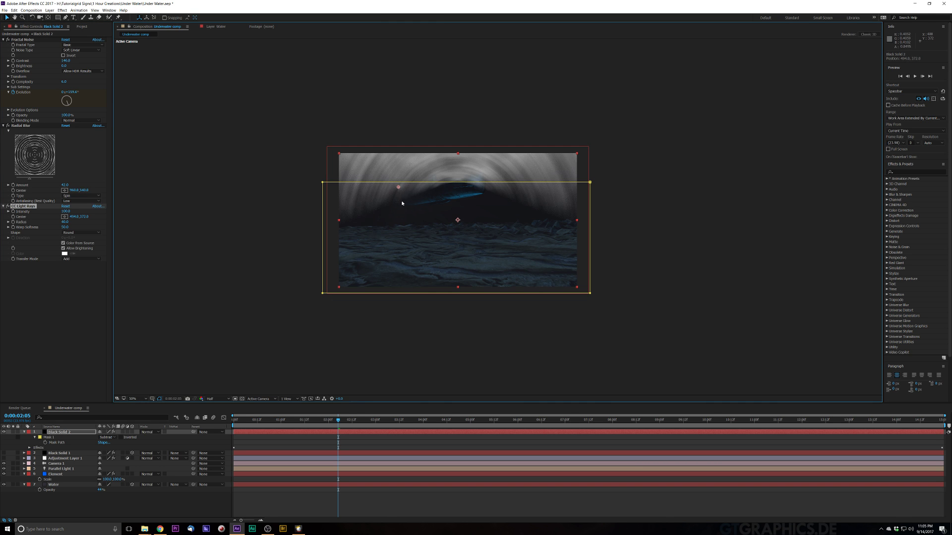
pyautogui.moveTo(461, 165)
pyautogui.mouseDown()
pyautogui.moveTo(448, 141)
pyautogui.moveTo(455, 152)
pyautogui.mouseUp()
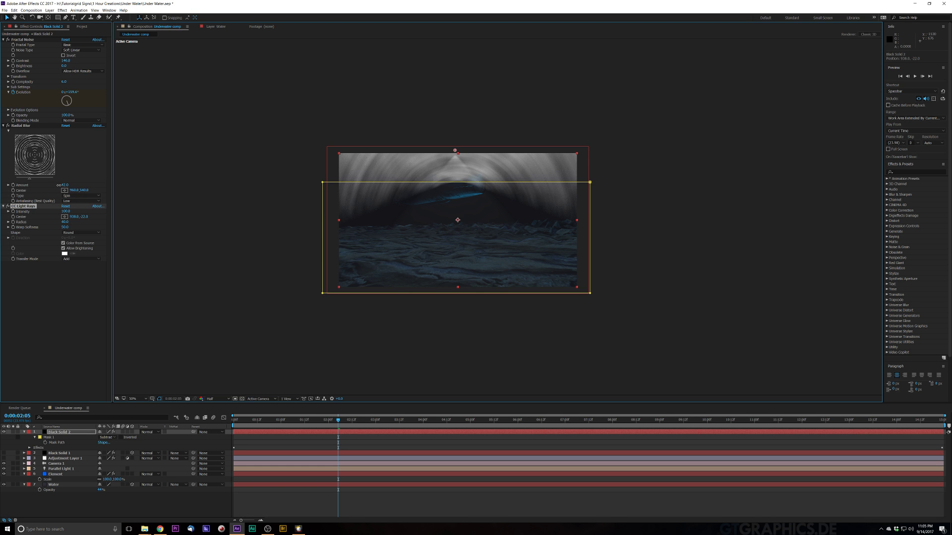
pyautogui.moveTo(58, 185); pyautogui.dragTo(56, 187)
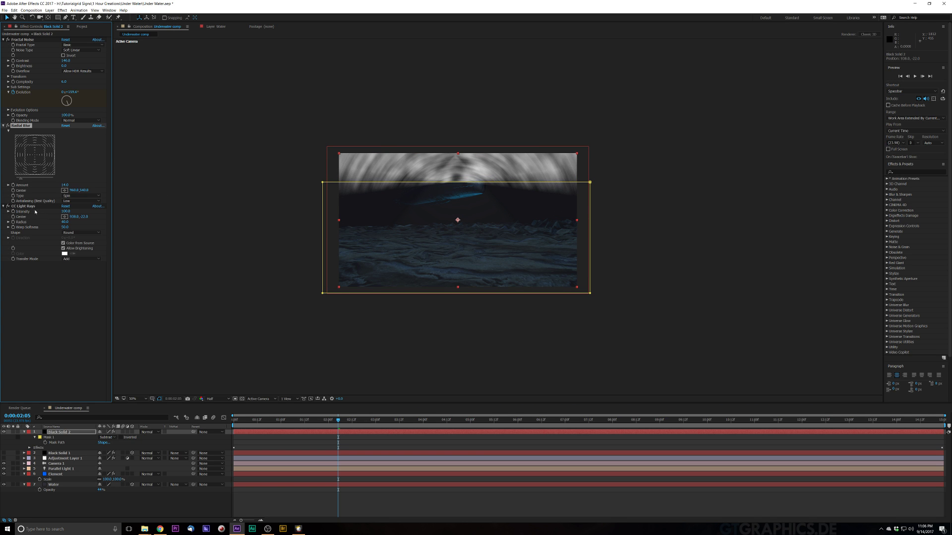
# Step: Raise the CC Light Rays intensity to about 412 and enlarge the radius until the rays fill the frame
pyautogui.moveTo(80, 215); pyautogui.dragTo(97, 208)
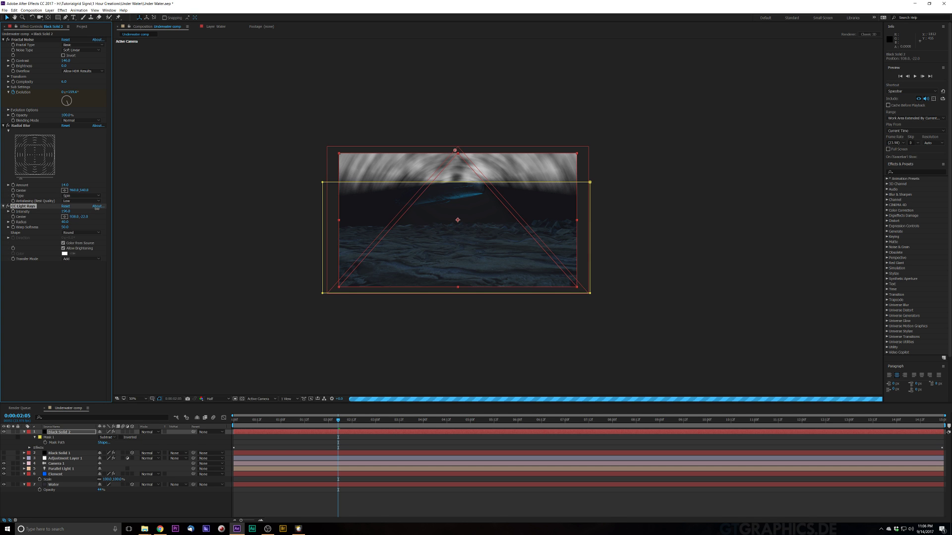
pyautogui.moveTo(155, 206); pyautogui.dragTo(169, 205)
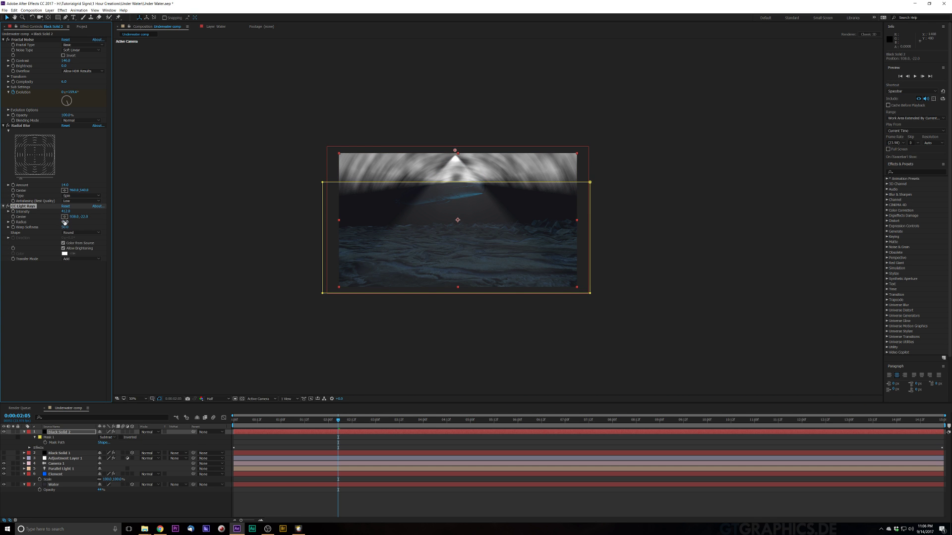
pyautogui.moveTo(65, 221); pyautogui.dragTo(138, 216)
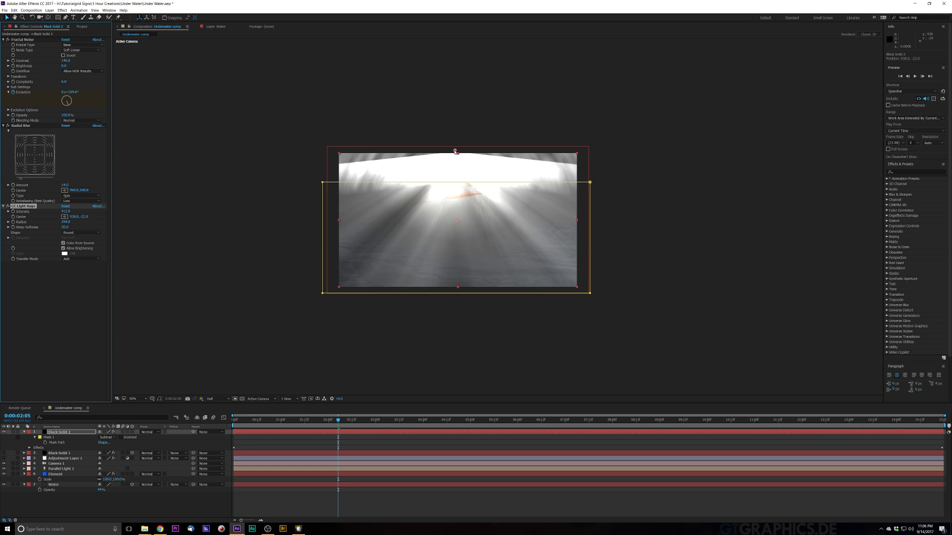
# Step: Stretch Black Solid 2 to about 207% height, raise it with the ray center above the frame, and rebalance the rays with more radius and less intensity
pyautogui.moveTo(455, 152); pyautogui.dragTo(472, 79)
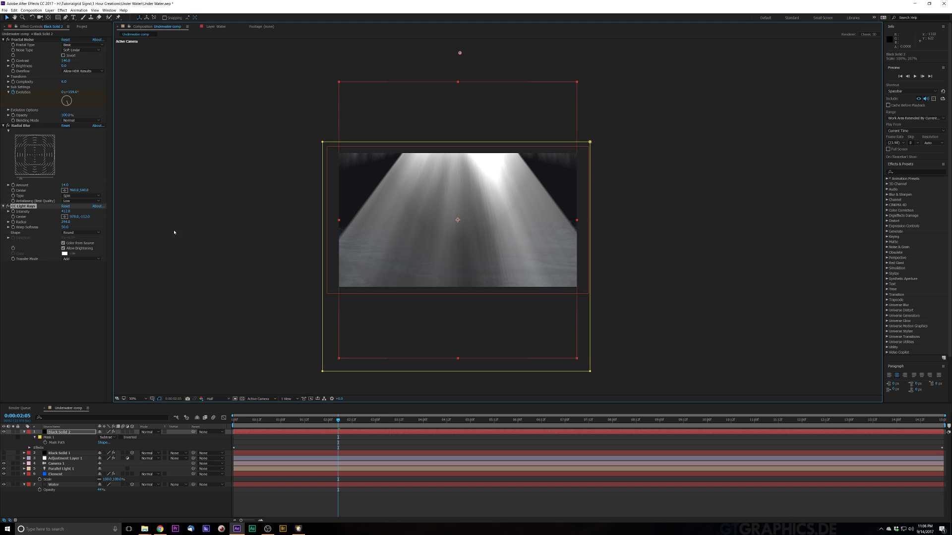
pyautogui.moveTo(66, 222); pyautogui.dragTo(133, 219)
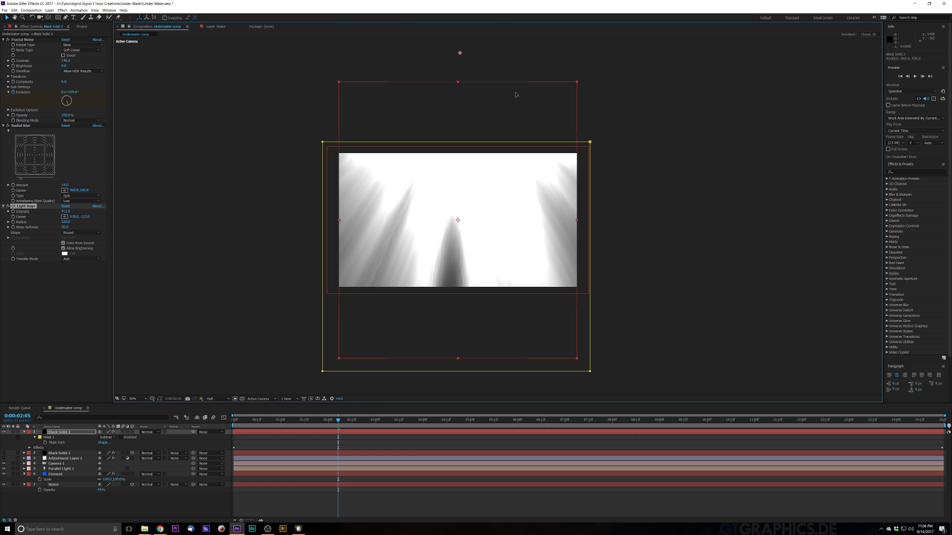
pyautogui.moveTo(516, 93); pyautogui.dragTo(523, 57)
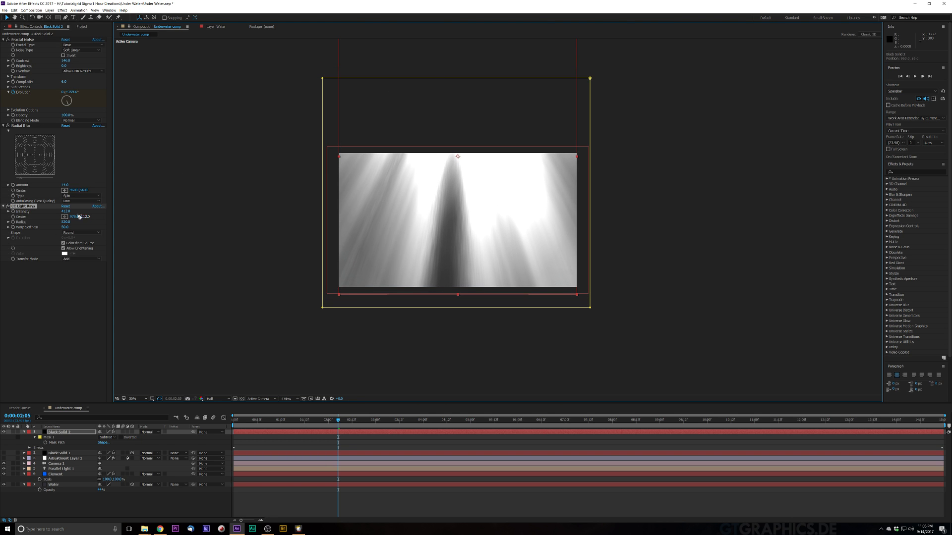
pyautogui.moveTo(65, 212); pyautogui.dragTo(27, 236)
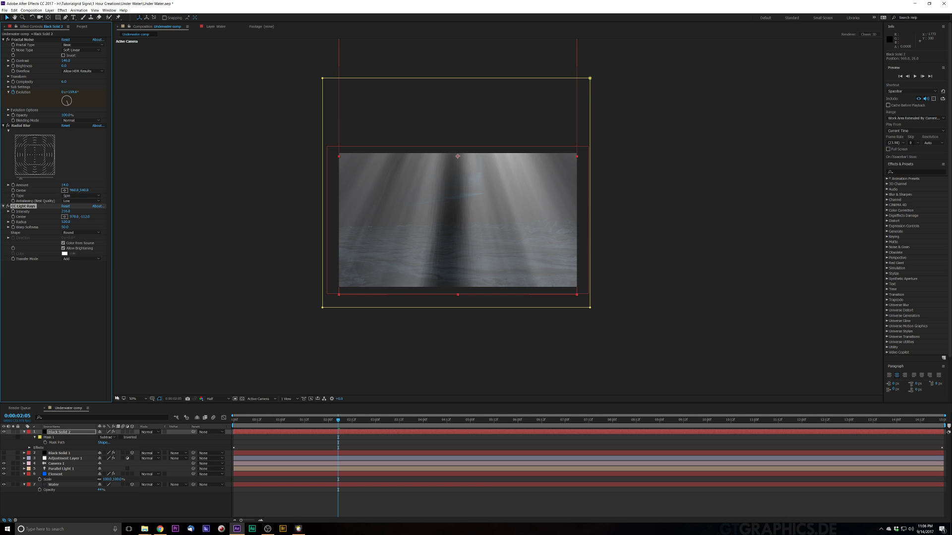
# Step: Set Black Solid 2's blending mode to Screen and make it a 3D layer
pyautogui.click(149, 432)
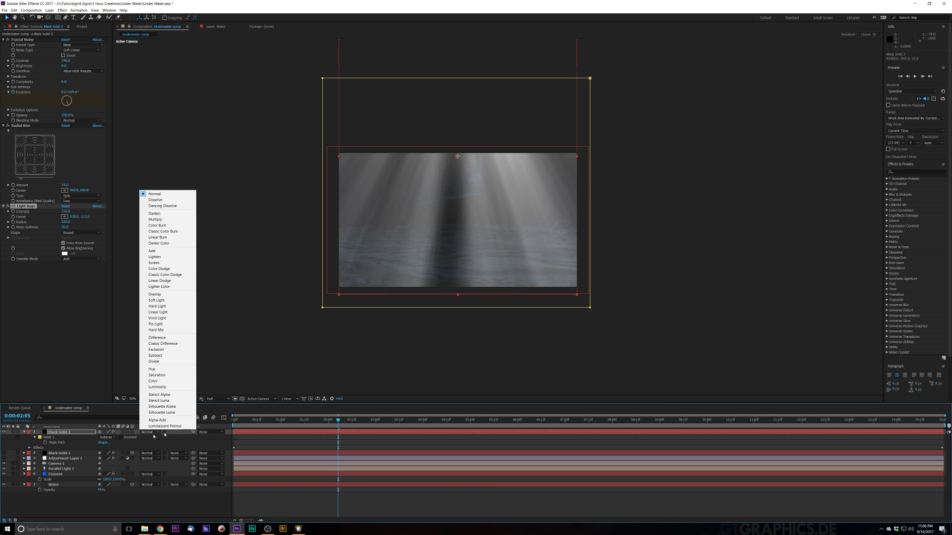
pyautogui.click(163, 264)
pyautogui.press('/')
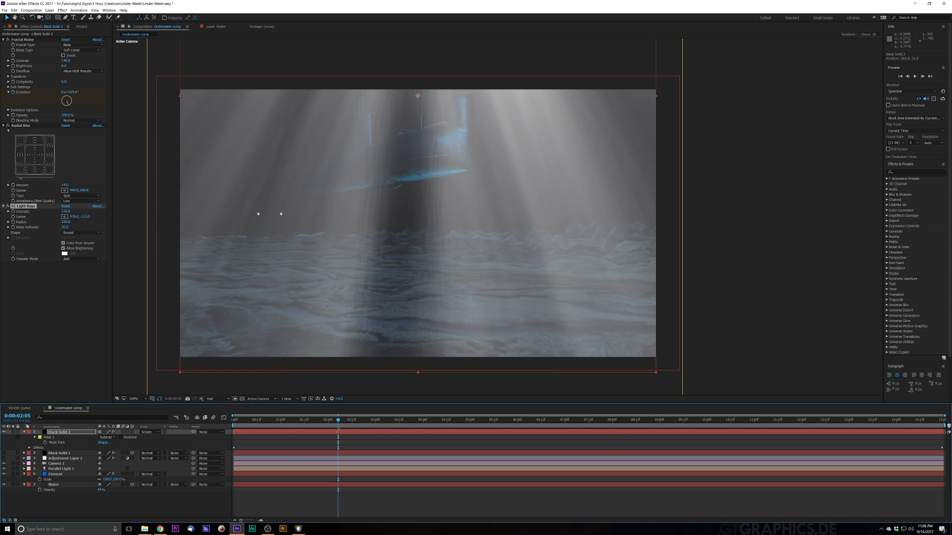
pyautogui.click(133, 432)
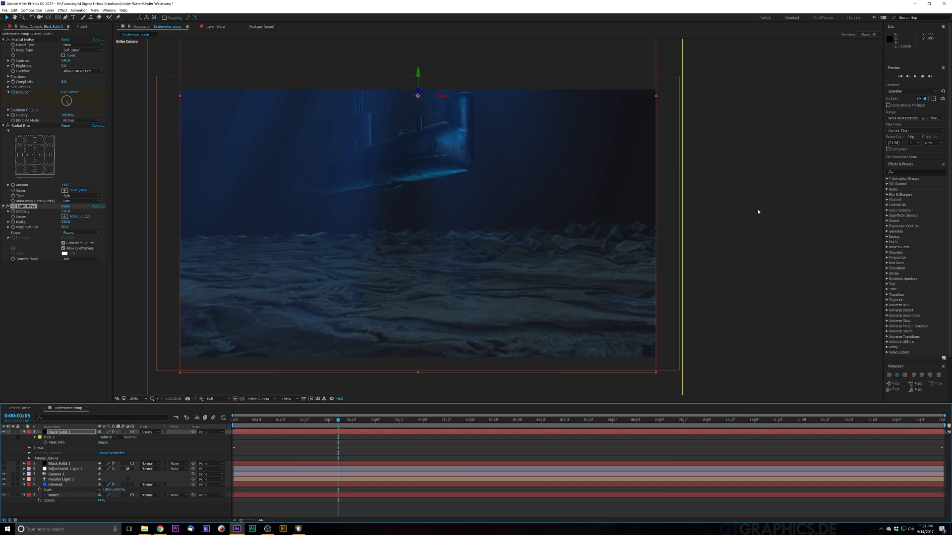
pyautogui.click(188, 441)
# Step: Preview the animated light rays from the start of the composition
pyautogui.click(235, 423)
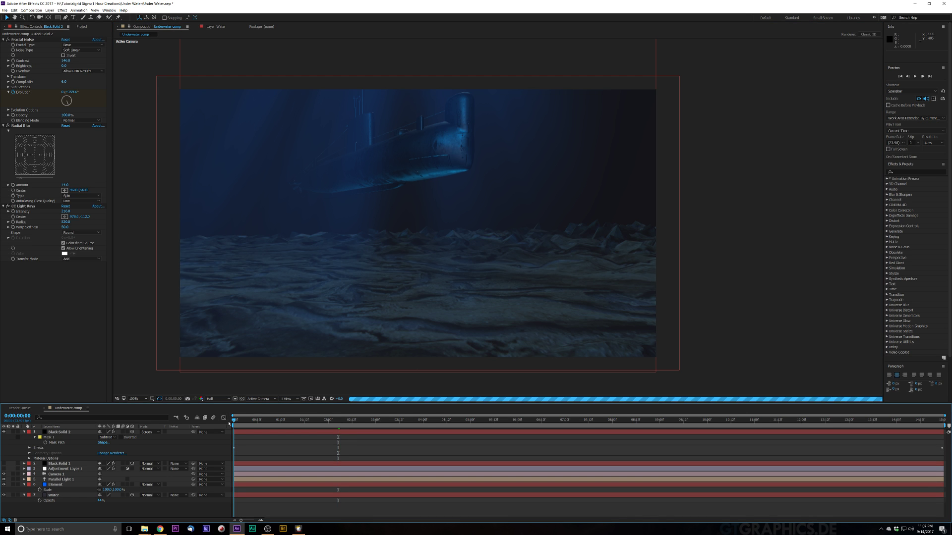
pyautogui.press(',')
pyautogui.press('space')
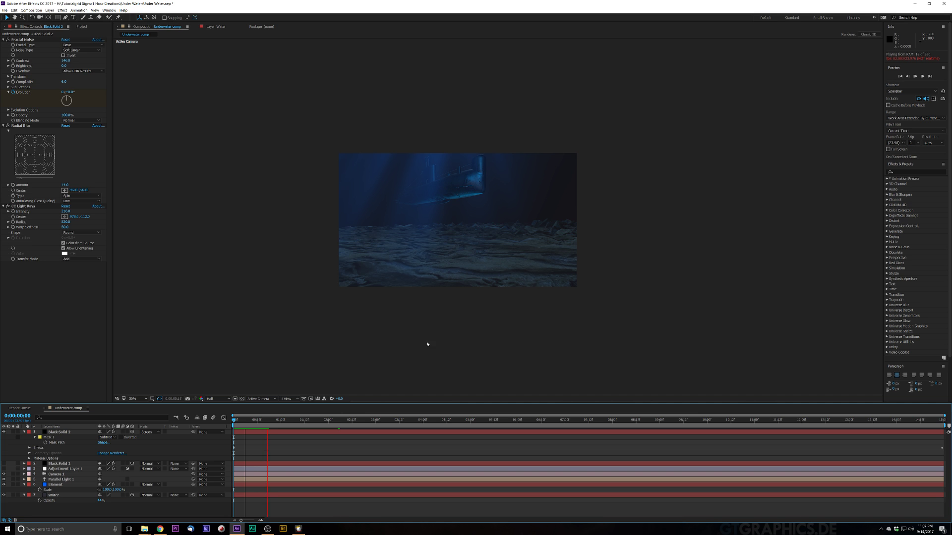
pyautogui.scroll(2, 414, 198)
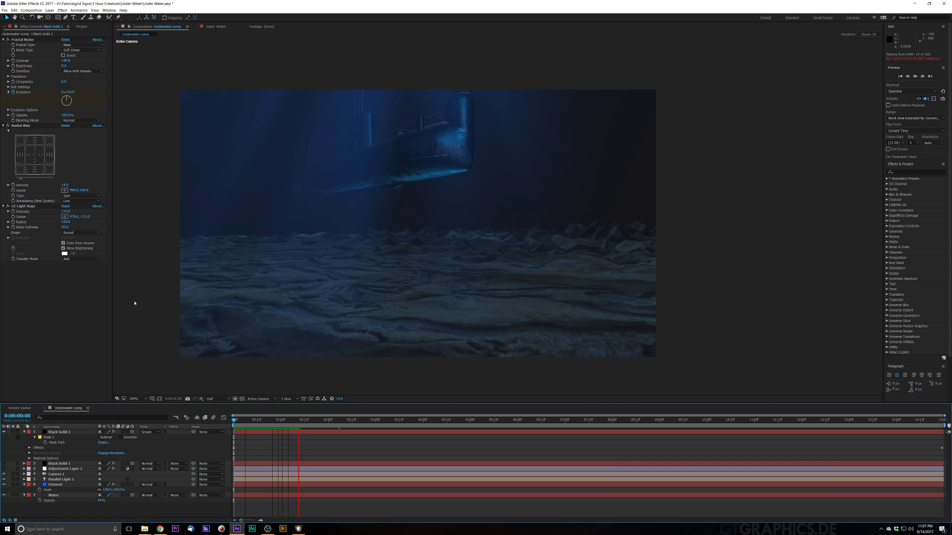
pyautogui.press('space')
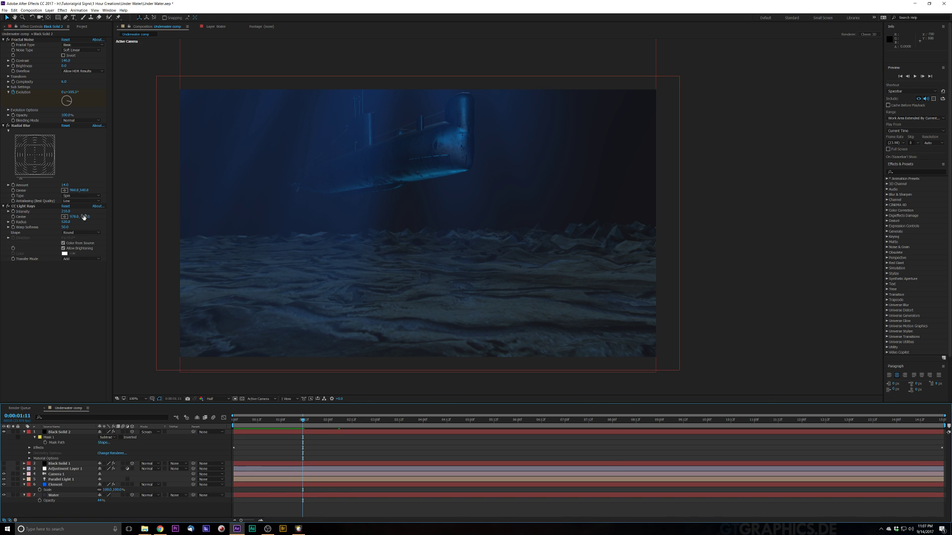
# Step: Raise the CC Light Rays intensity on Black Solid 2 to about 243
pyautogui.moveTo(65, 212); pyautogui.dragTo(73, 211)
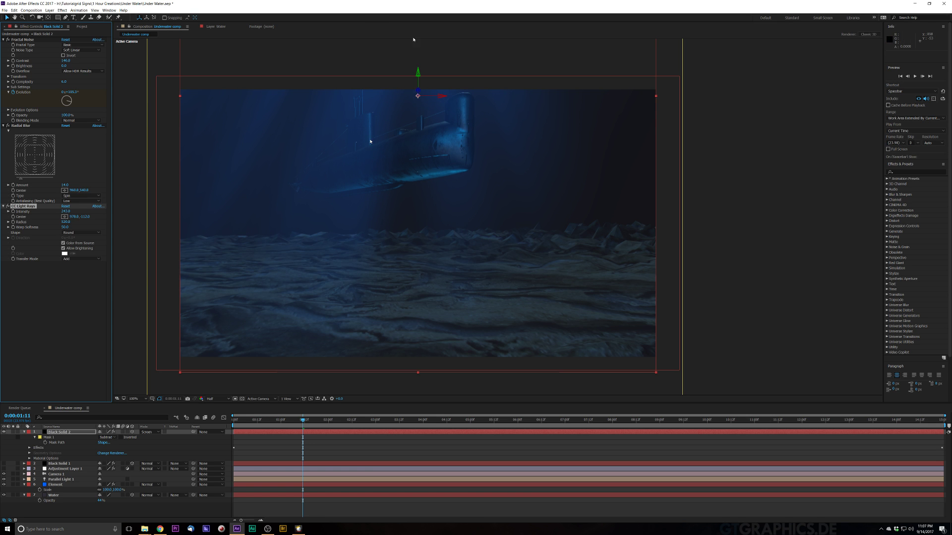
pyautogui.press(',')
pyautogui.press(',')
pyautogui.press(',')
pyautogui.press('.')
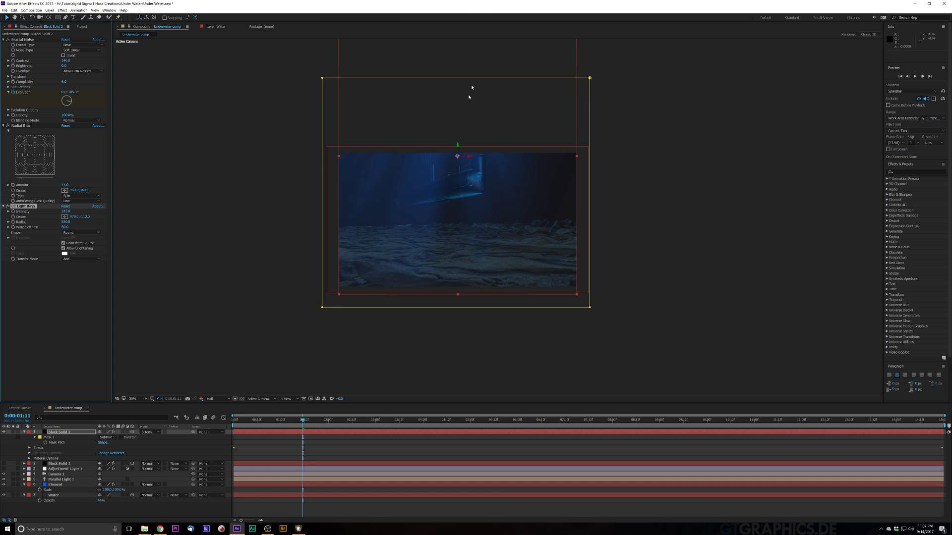
pyautogui.moveTo(481, 89); pyautogui.dragTo(455, 156)
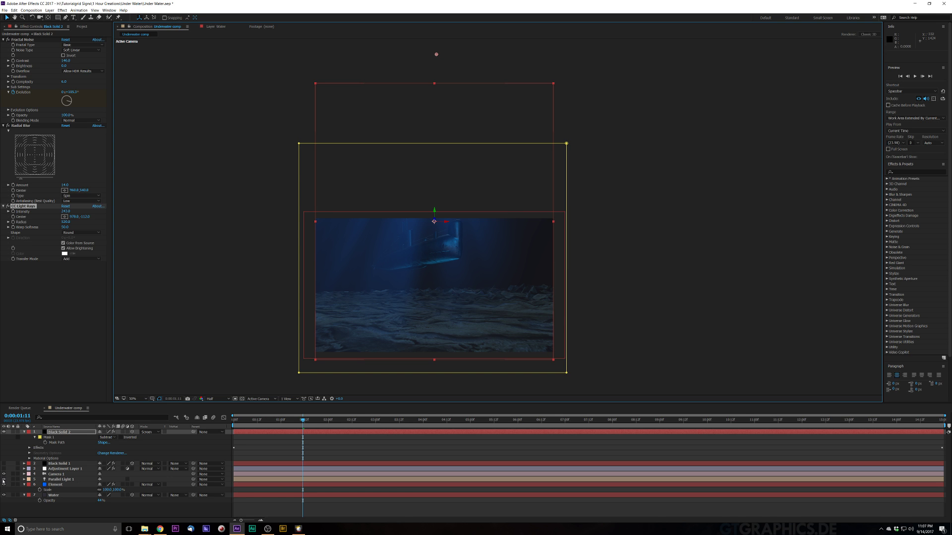
# Step: Move the CC Light Rays center on Black Solid 2 above the frame's upper-left corner
pyautogui.click(65, 480)
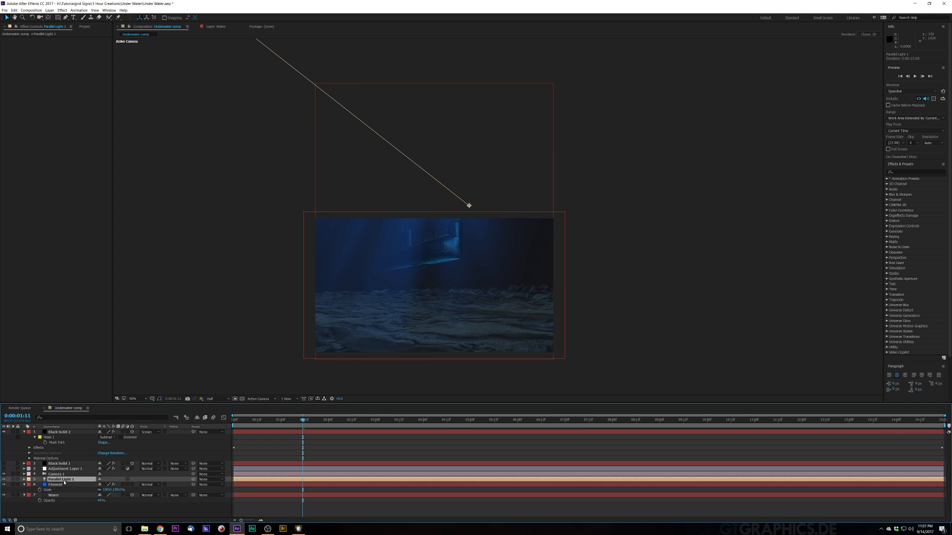
pyautogui.click(60, 432)
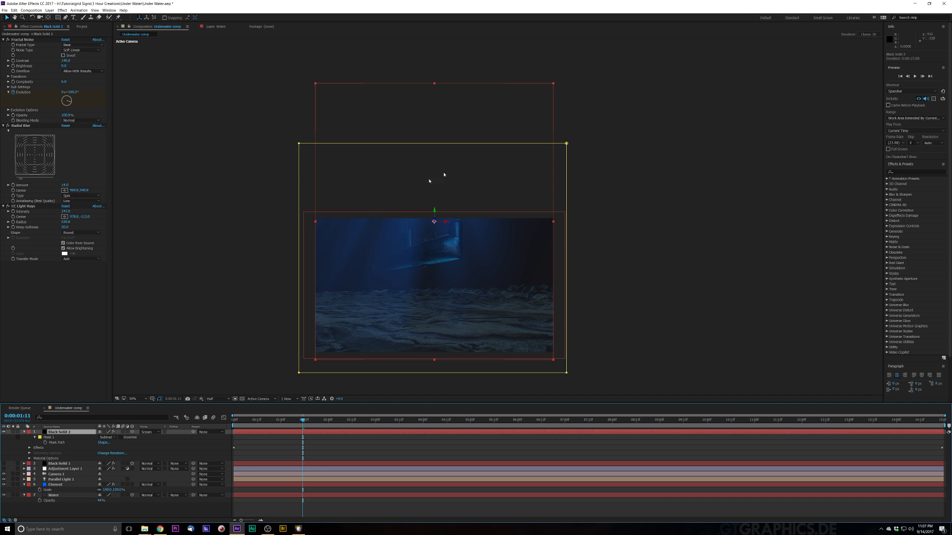
pyautogui.click(30, 207)
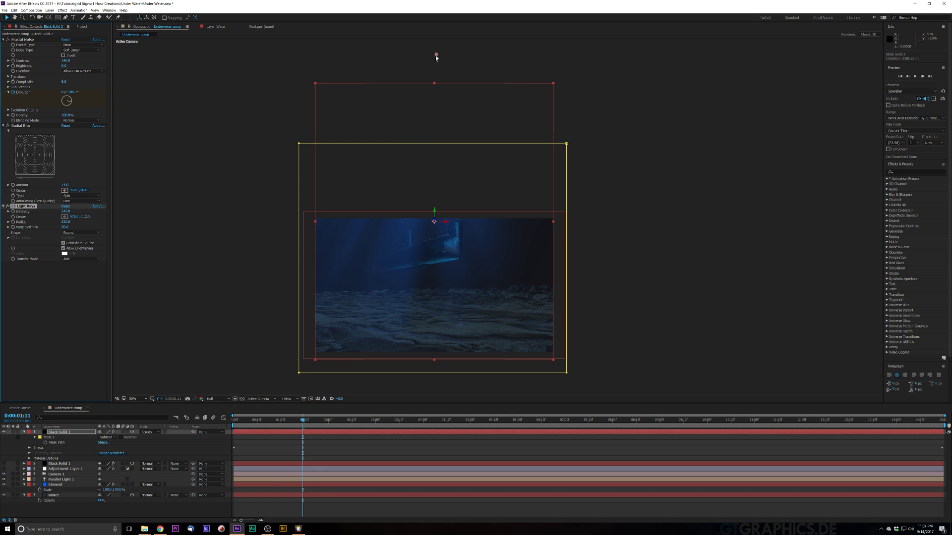
pyautogui.moveTo(436, 58); pyautogui.dragTo(336, 65)
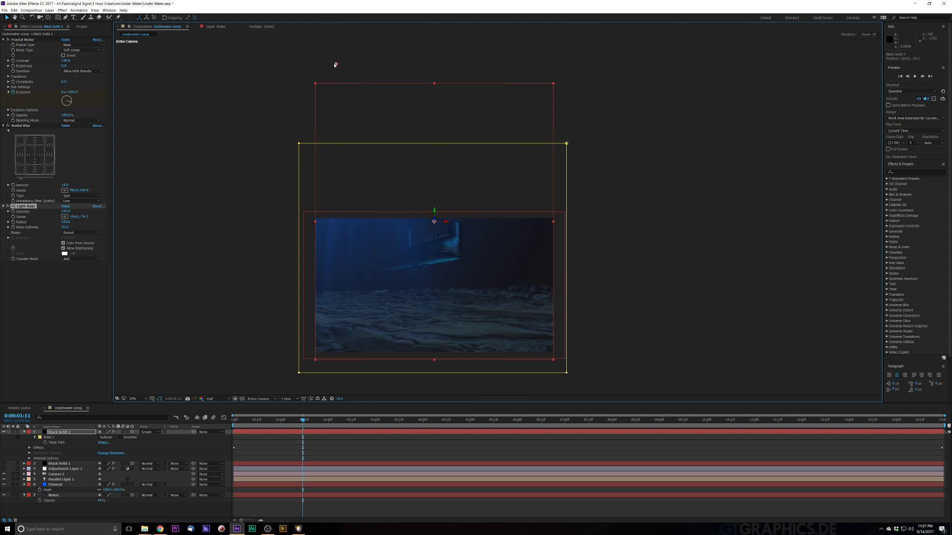
pyautogui.click(702, 216)
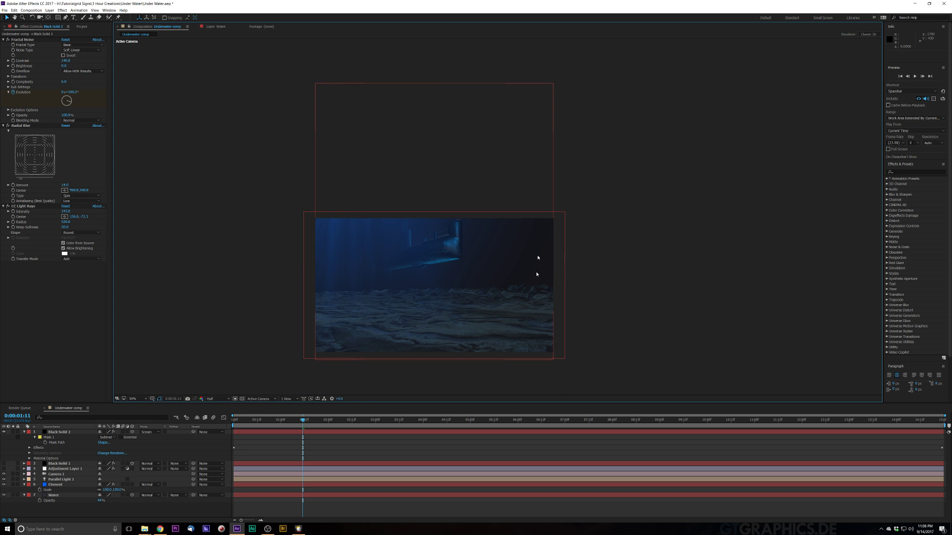
# Step: Preview the repositioned light rays and examine the submarine and seabed up close
pyautogui.press('space')
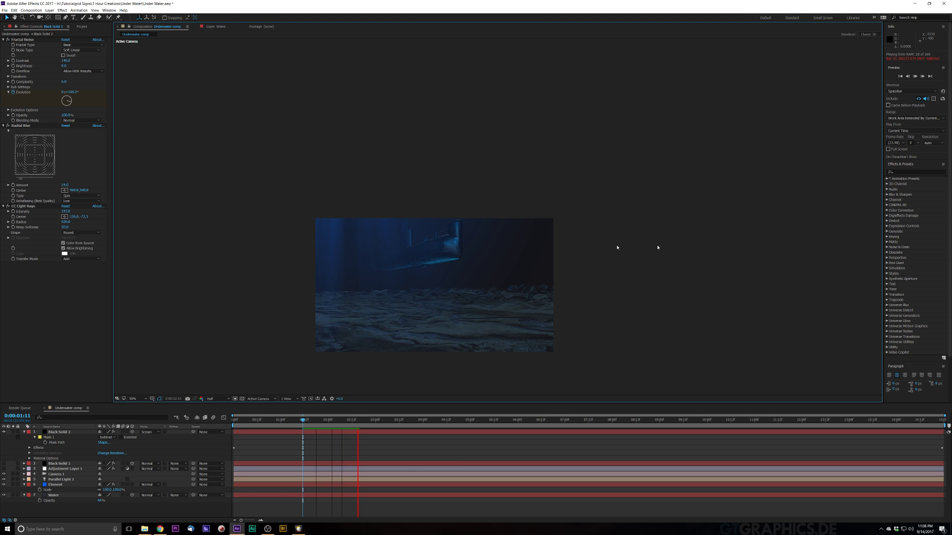
pyautogui.press('space')
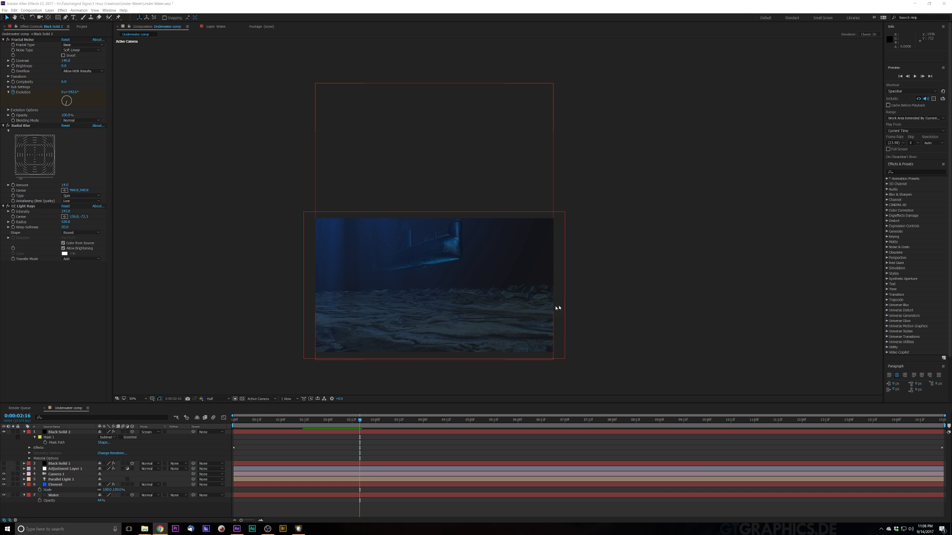
pyautogui.scroll(1, 410, 265)
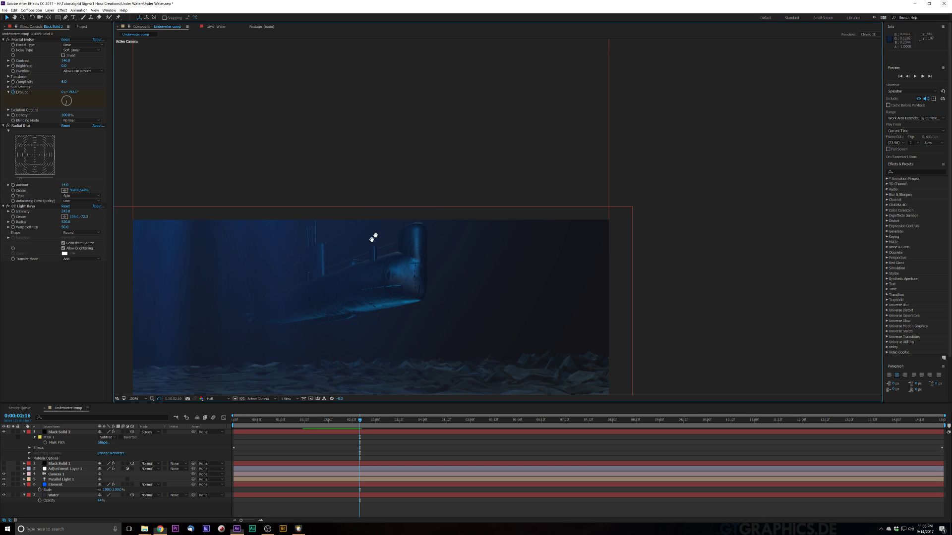
pyautogui.moveTo(374, 238); pyautogui.dragTo(498, 91)
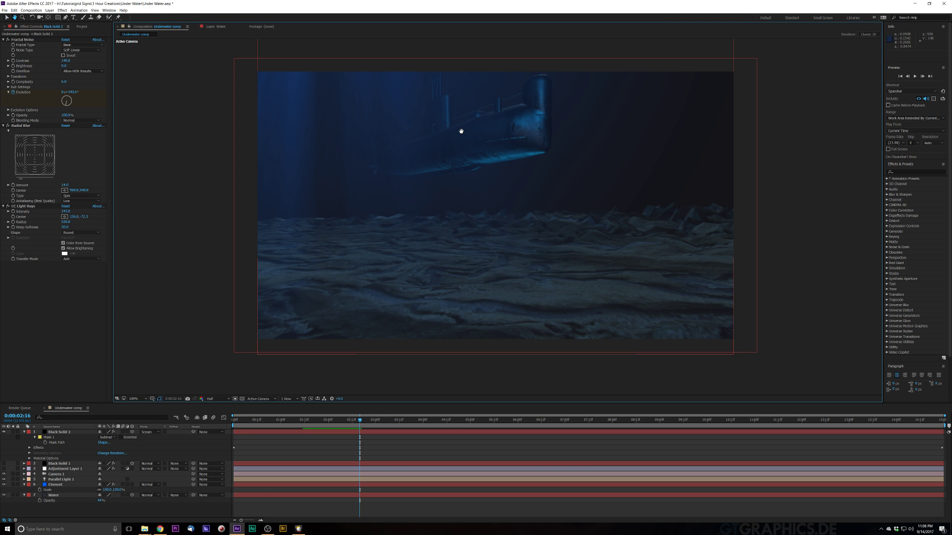
pyautogui.moveTo(461, 132); pyautogui.dragTo(442, 143)
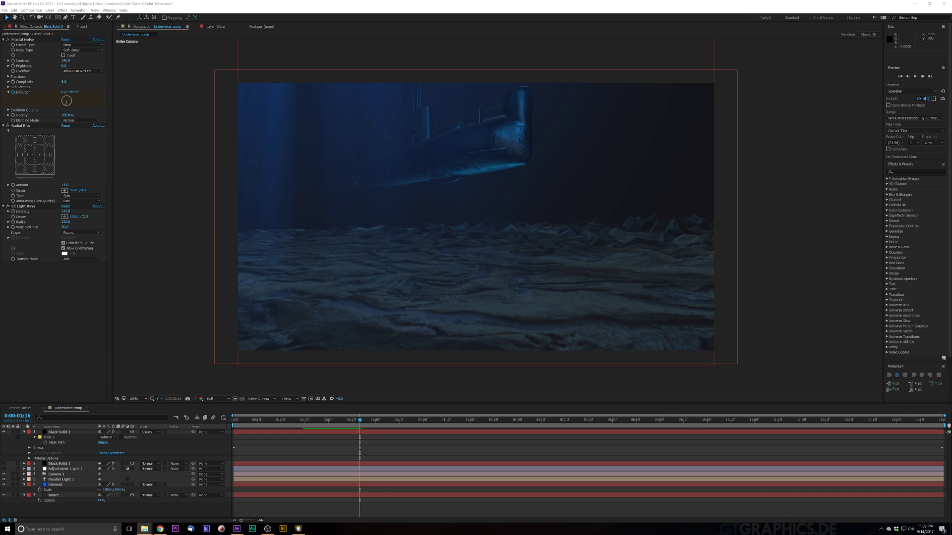
# Step: Add the aquatic plants green-screen clip as the top layer and cut its opening titles so plant footage fills the composition
pyautogui.moveTo(735, 389); pyautogui.dragTo(732, 498)
pyautogui.moveTo(812, 268); pyautogui.dragTo(812, 268)
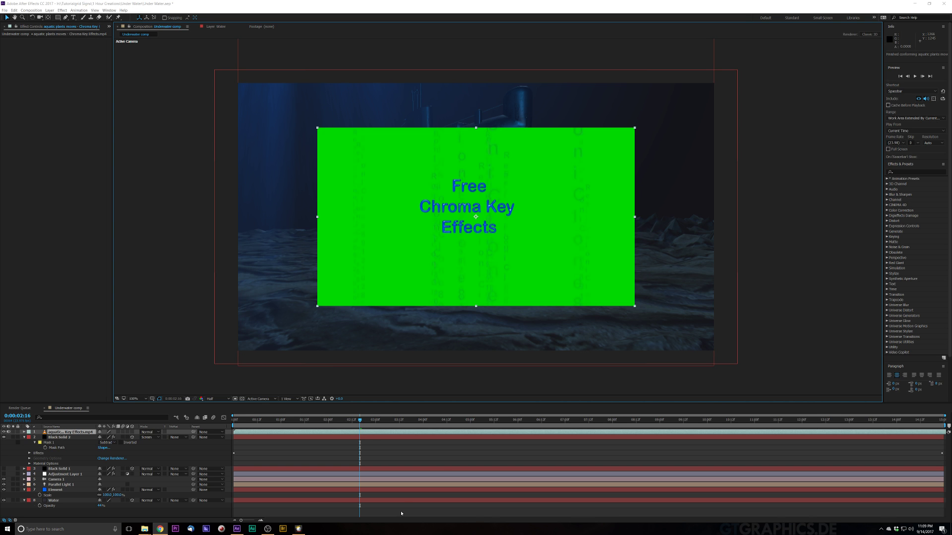
pyautogui.click(521, 421)
pyautogui.moveTo(537, 423); pyautogui.dragTo(638, 422)
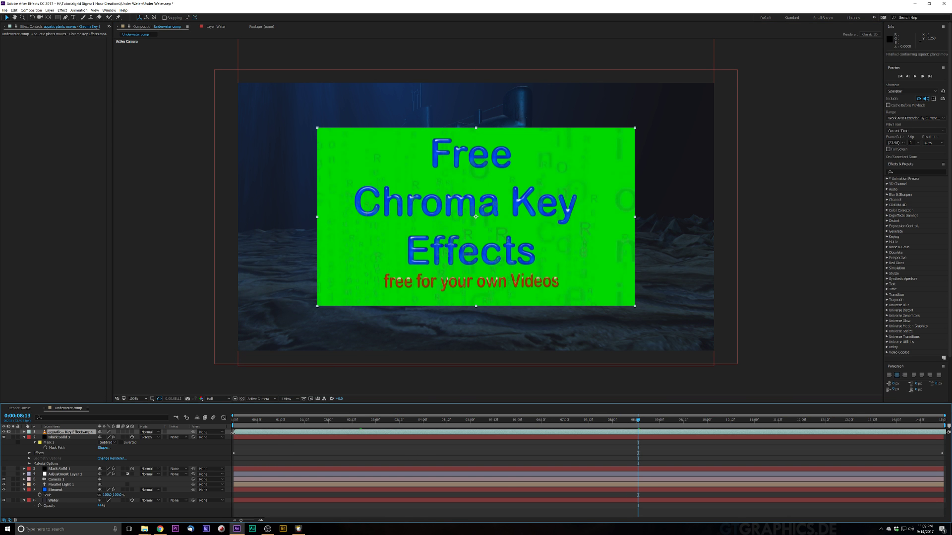
pyautogui.moveTo(234, 432); pyautogui.dragTo(382, 448)
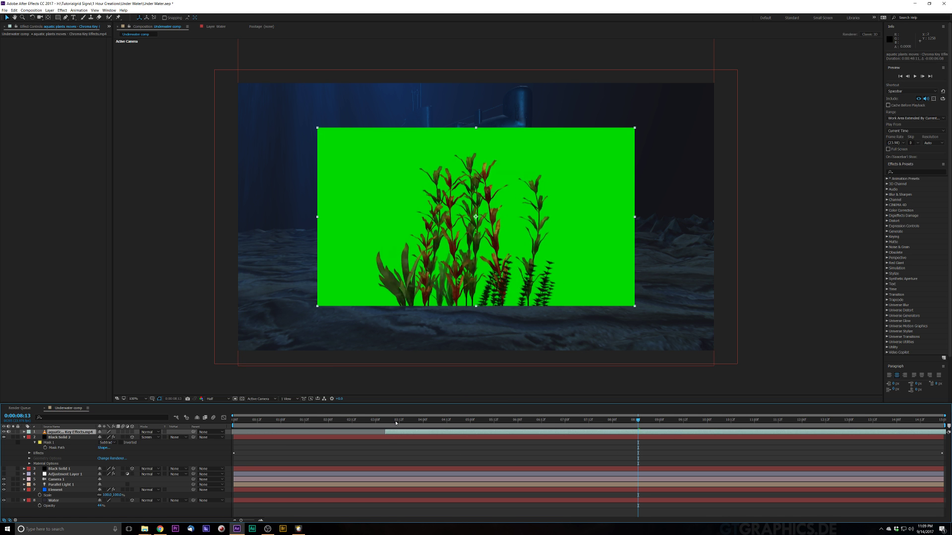
pyautogui.click(419, 419)
pyautogui.moveTo(435, 420); pyautogui.dragTo(463, 422)
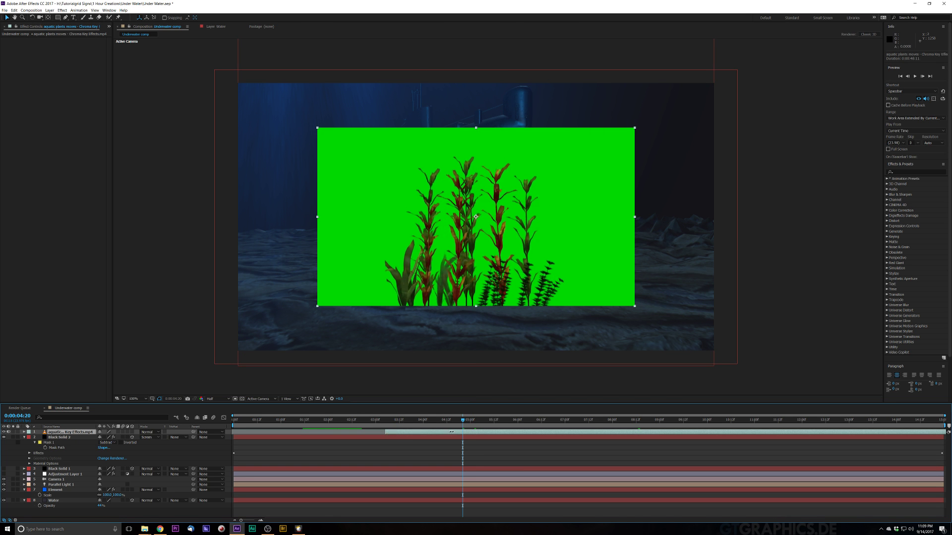
pyautogui.moveTo(385, 432); pyautogui.dragTo(240, 435)
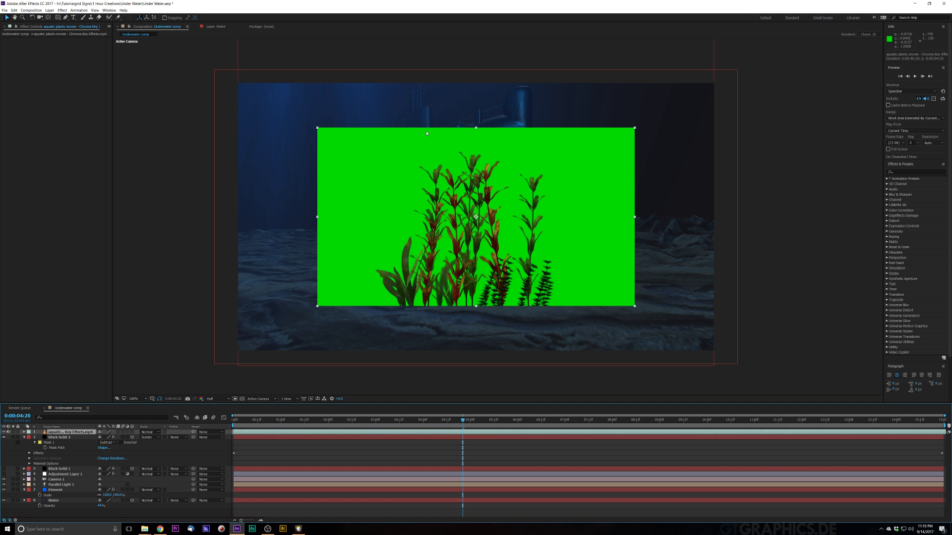
# Step: Apply Keylight to the aquatic plants clip and key out its green background by sampling it as Screen Colour
pyautogui.hotkey('ctrl', 'space')
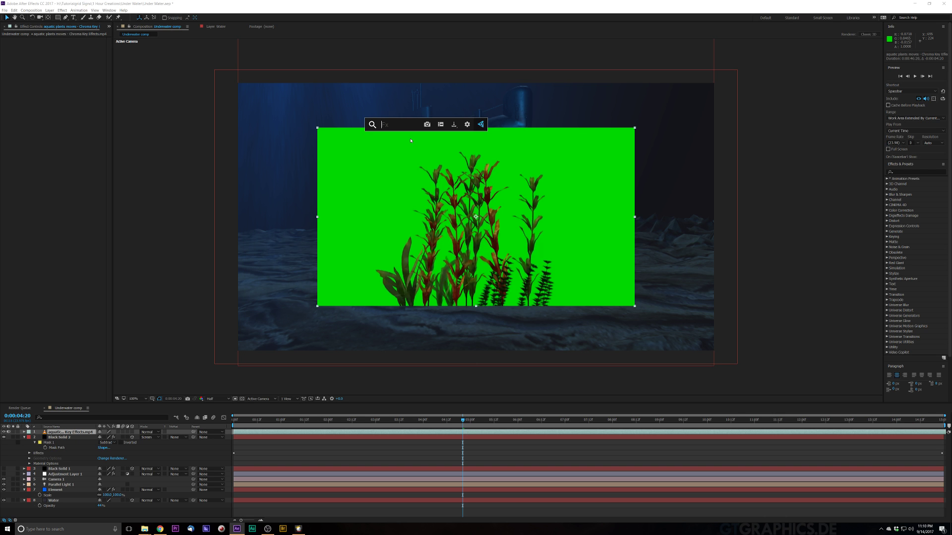
pyautogui.write('key')
pyautogui.click(390, 151)
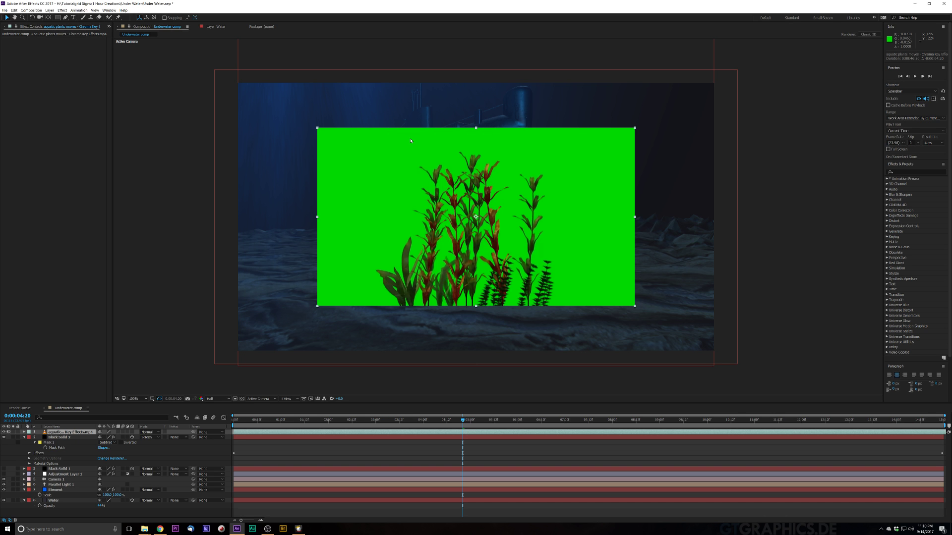
pyautogui.click(73, 79)
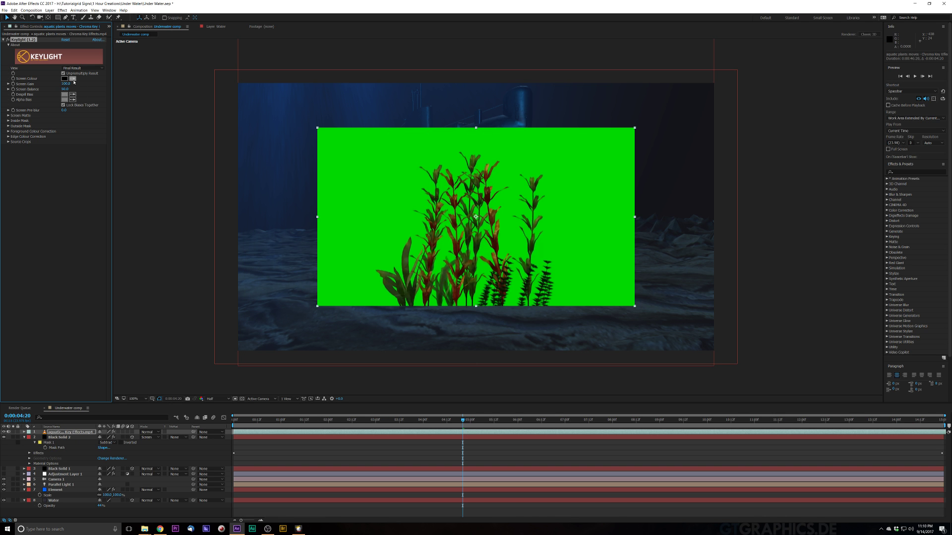
pyautogui.click(374, 168)
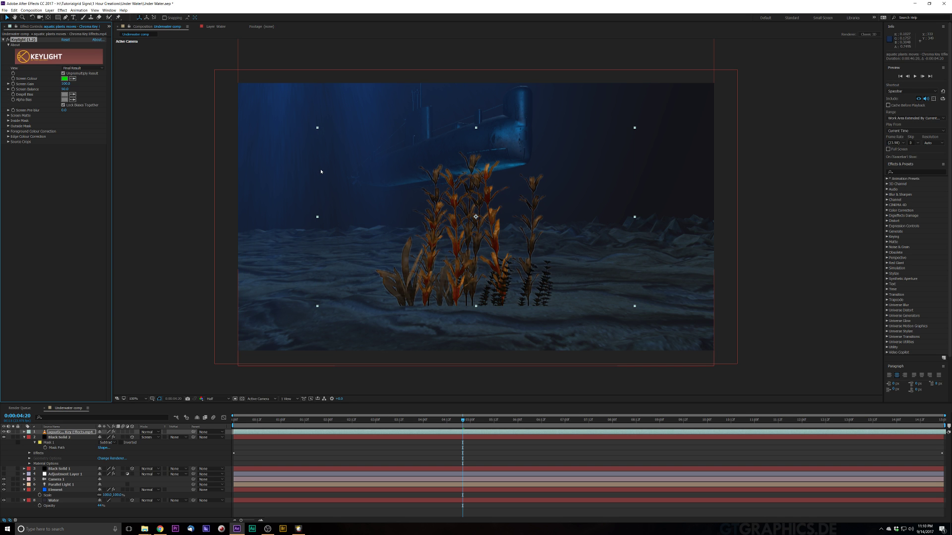
pyautogui.click(65, 89)
pyautogui.moveTo(59, 90); pyautogui.dragTo(36, 94)
pyautogui.hotkey('ctrl', 'z')
# Step: Raise Keylight's Screen Gain slightly and expand the Screen Matte settings
pyautogui.moveTo(60, 84); pyautogui.dragTo(63, 84)
pyautogui.click(9, 116)
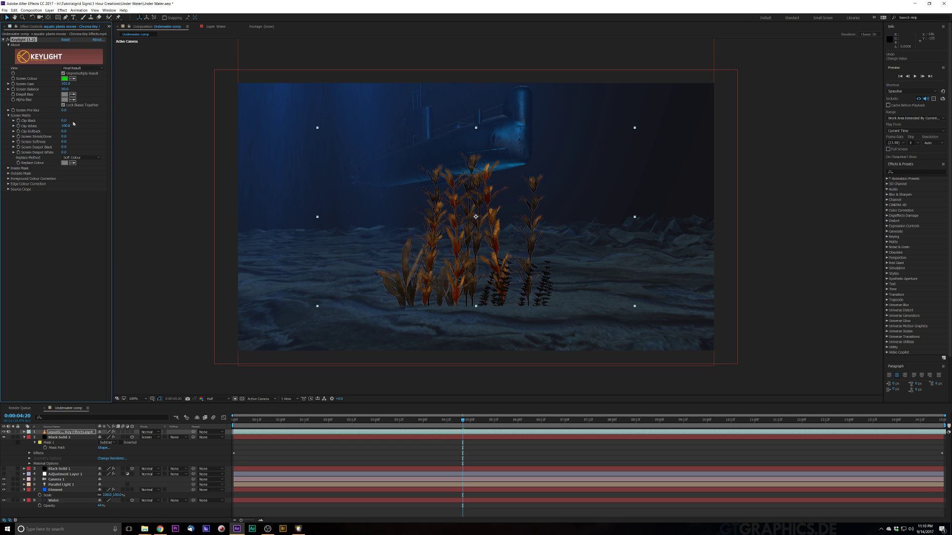
pyautogui.click(61, 132)
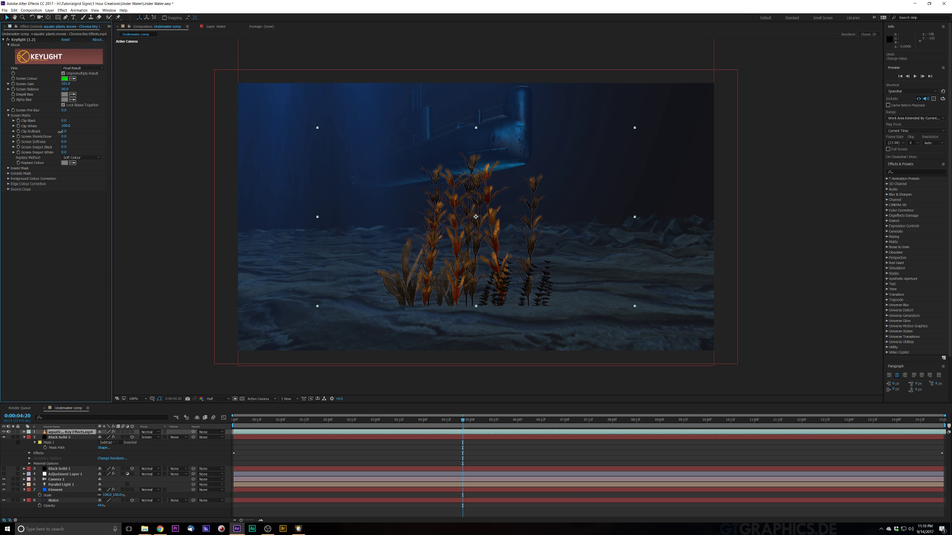
pyautogui.click(60, 132)
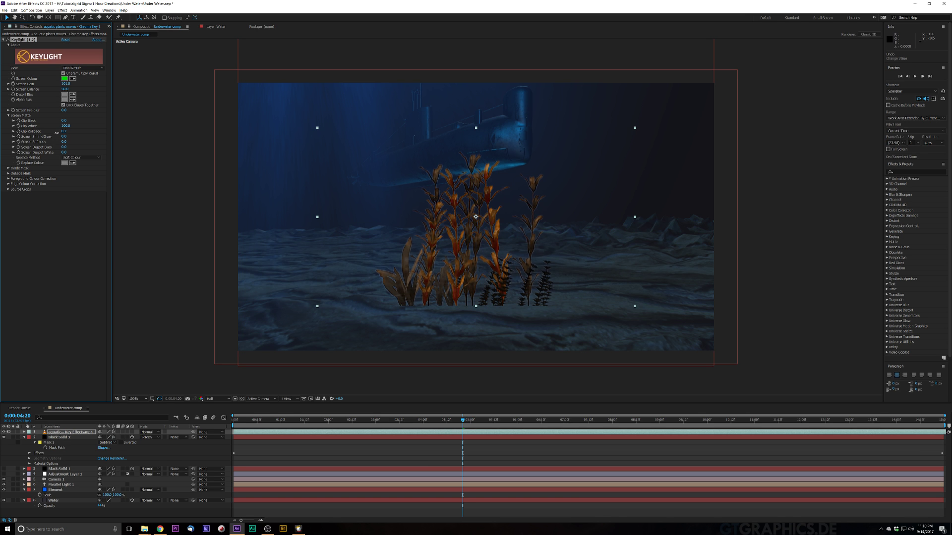
pyautogui.moveTo(59, 133); pyautogui.dragTo(94, 135)
pyautogui.hotkey('ctrl', 'z')
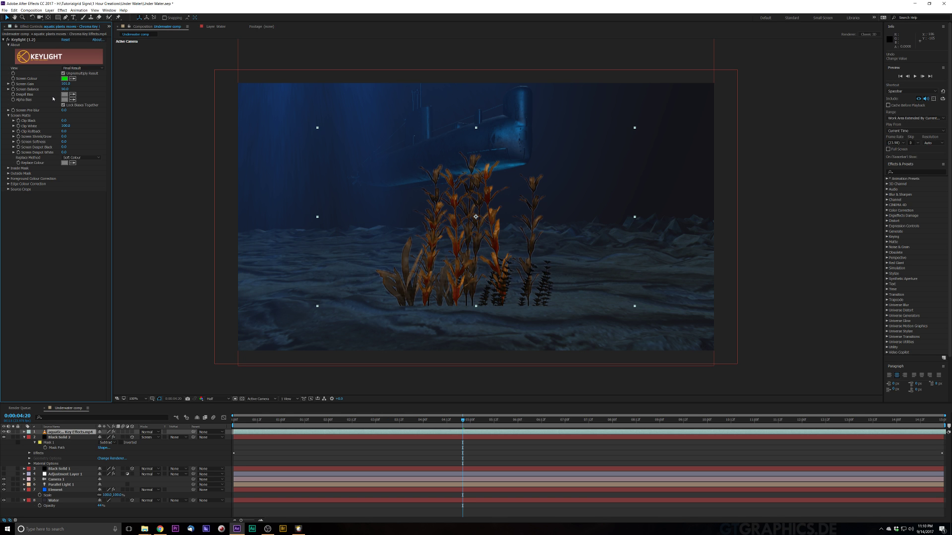
# Step: Set Keylight's Screen Shrink/Grow to about -2.7 and add a Curves effect to the aquatic plants clip
pyautogui.moveTo(63, 136); pyautogui.dragTo(58, 137)
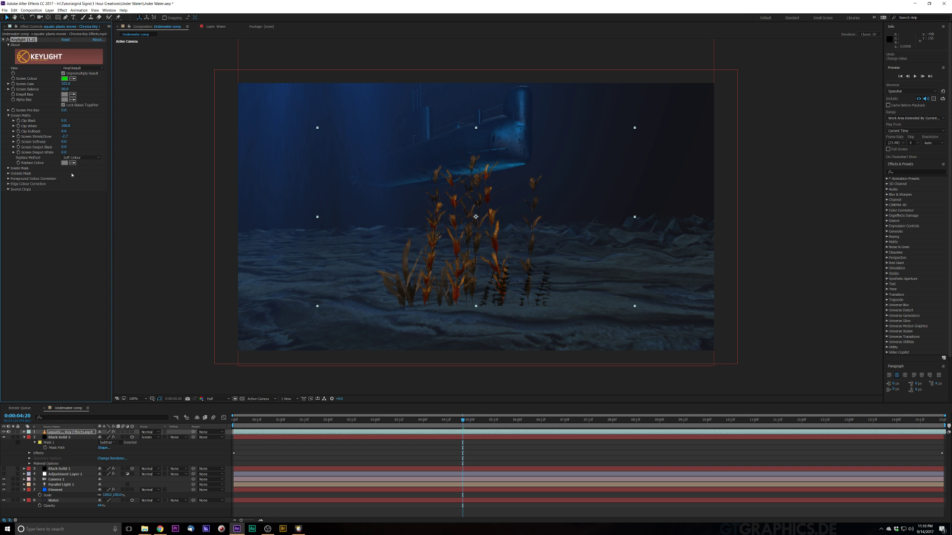
pyautogui.hotkey('ctrl', 'space')
pyautogui.write('curve')
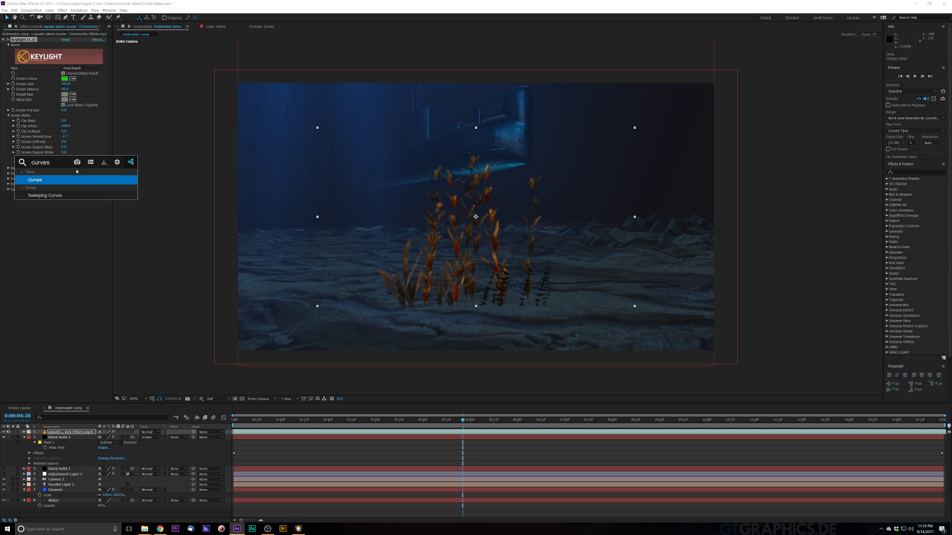
pyautogui.click(59, 183)
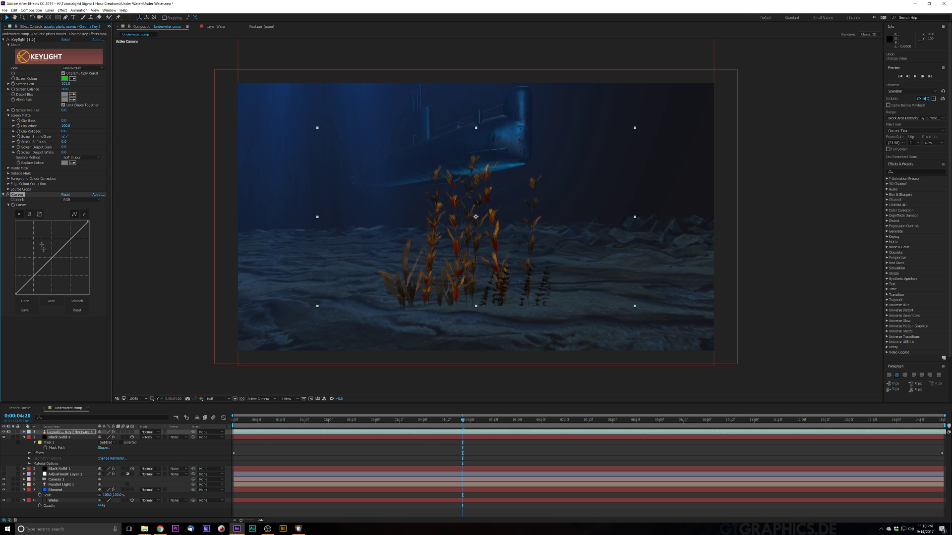
# Step: Tint the plants blue by raising the midtones of the Blue channel in Curves
pyautogui.moveTo(52, 256); pyautogui.dragTo(51, 258)
pyautogui.click(80, 199)
pyautogui.click(74, 224)
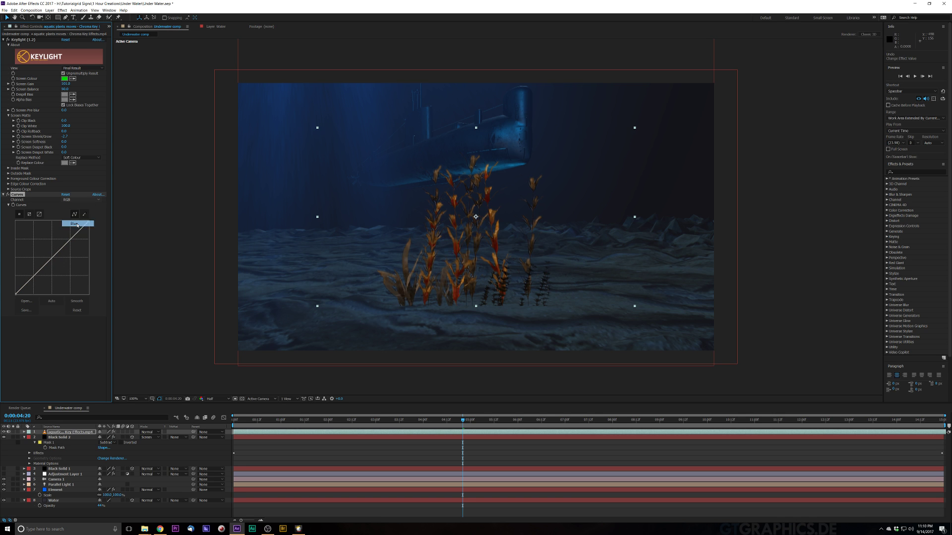
pyautogui.moveTo(51, 256); pyautogui.dragTo(42, 249)
# Step: Make the aquatic plants clip a 3D layer, bring it forward to about Z -757, and place it in the scene's lower-left foreground
pyautogui.click(132, 432)
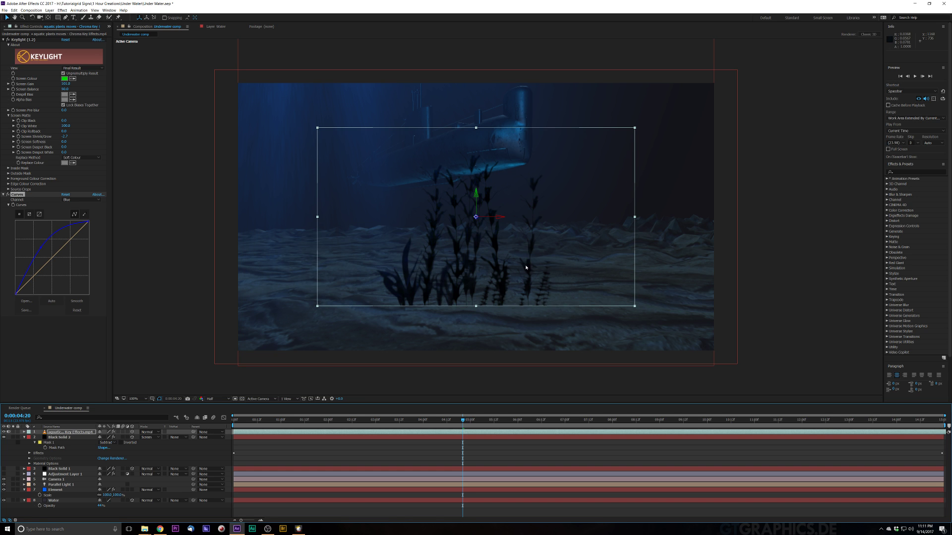
pyautogui.moveTo(477, 220); pyautogui.dragTo(486, 41)
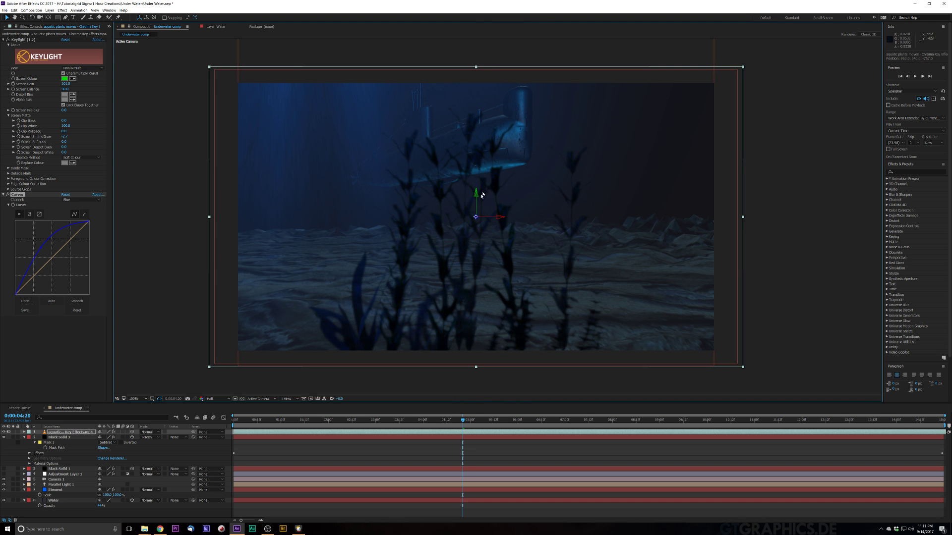
pyautogui.moveTo(478, 198); pyautogui.dragTo(477, 220)
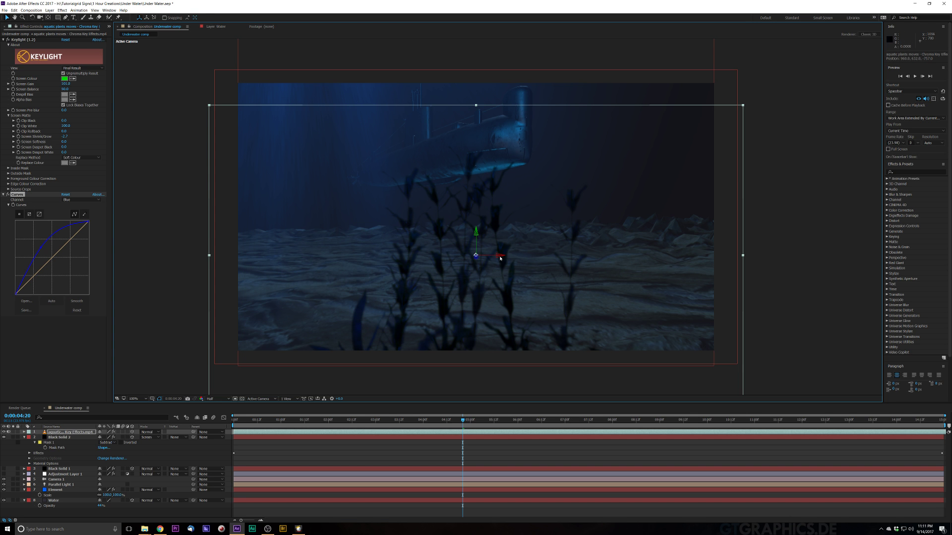
pyautogui.moveTo(501, 258); pyautogui.dragTo(381, 292)
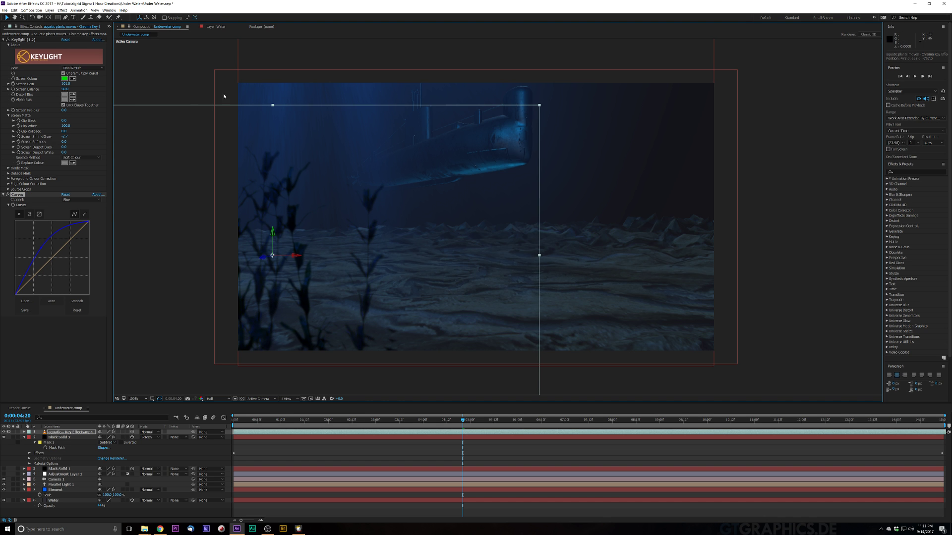
pyautogui.click(183, 72)
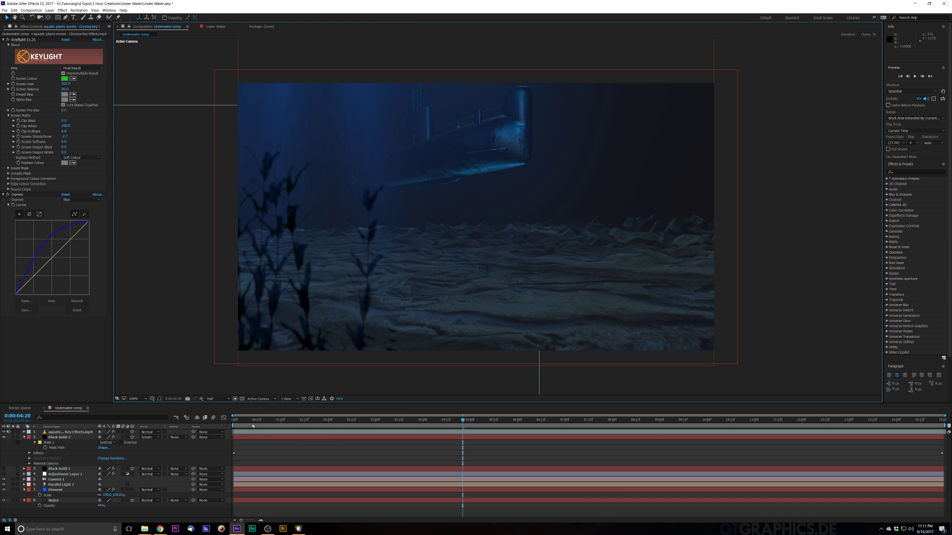
# Step: Preview the foreground plants near the start of the composition and return to its first frame
pyautogui.click(257, 421)
pyautogui.press('space')
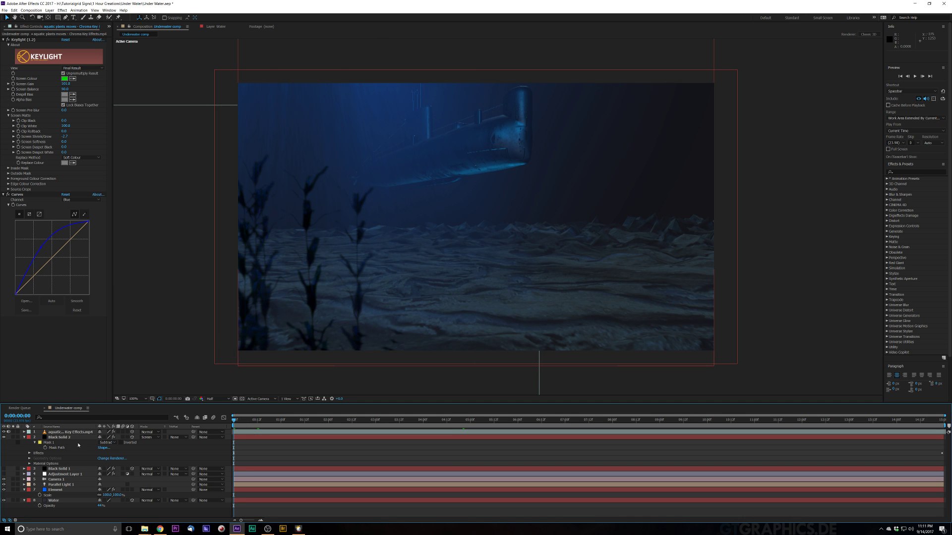
pyautogui.press('space')
pyautogui.press('Escape')
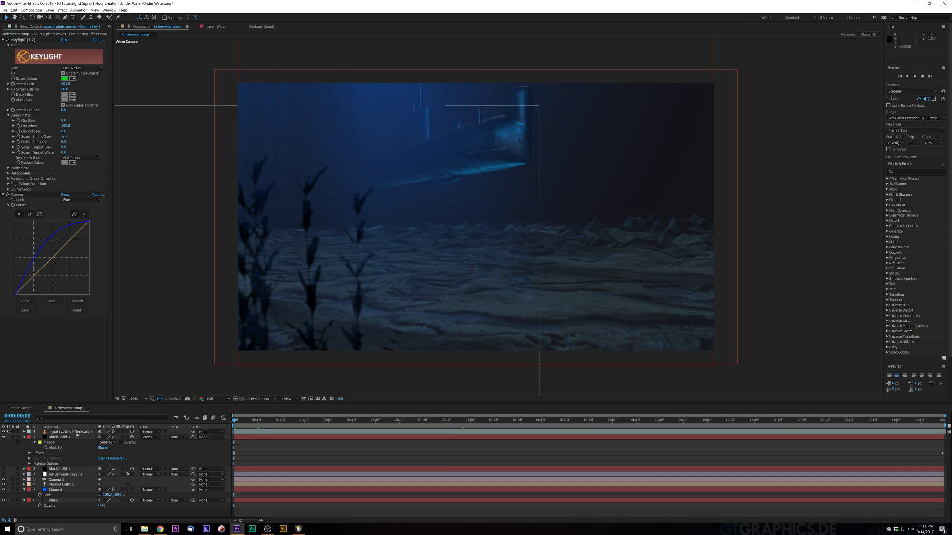
# Step: Add a Brightness & Contrast effect to the aquatic plants clip and strongly lower its contrast
pyautogui.press('n')
pyautogui.click(72, 433)
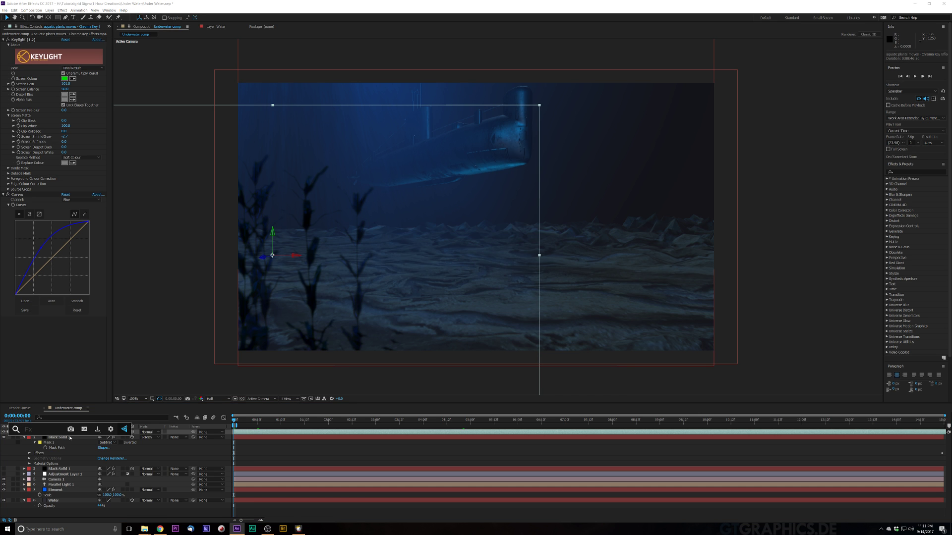
pyautogui.write('cont')
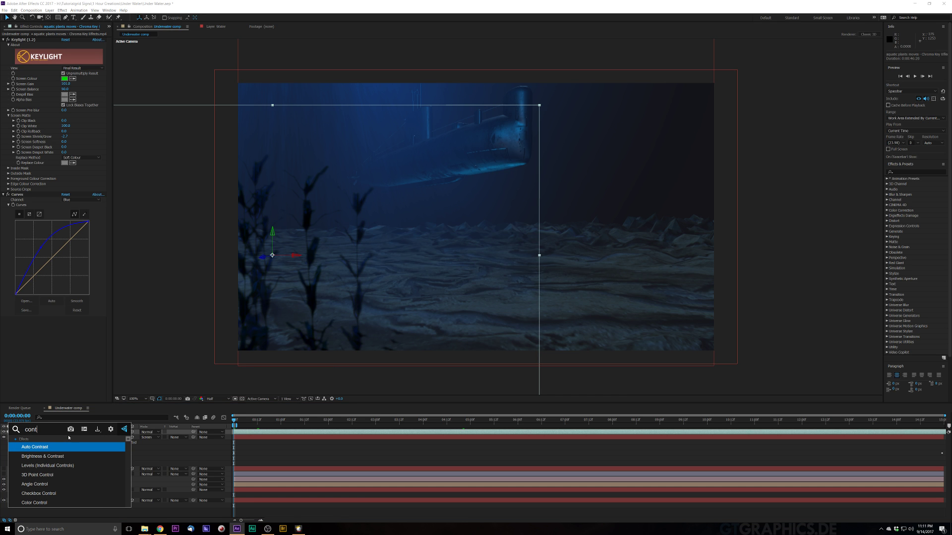
pyautogui.click(49, 456)
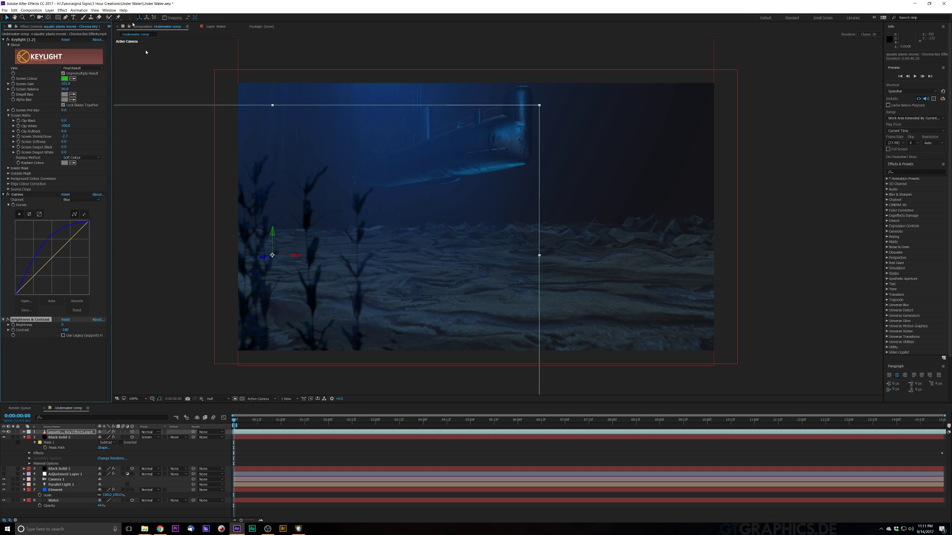
# Step: Preview the softened foreground plants from the start of the composition
pyautogui.click(157, 77)
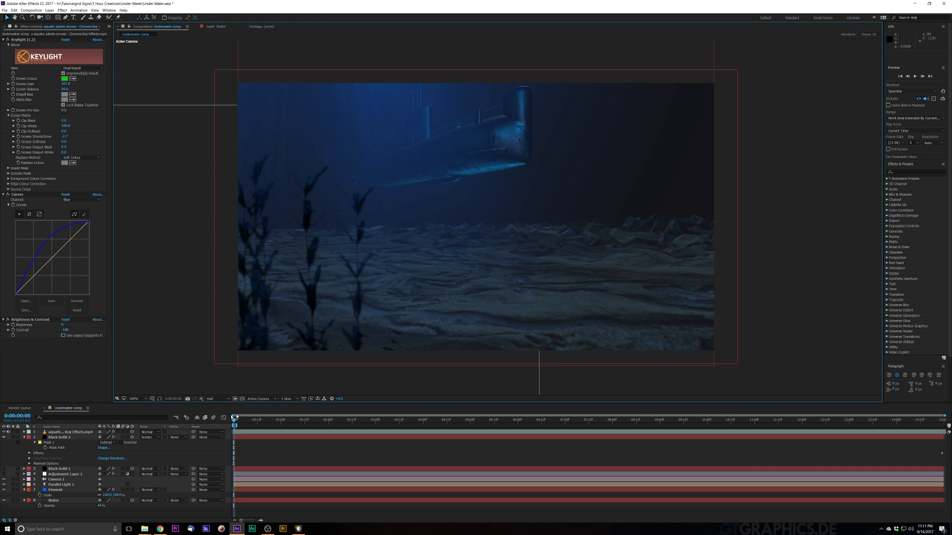
pyautogui.press('space')
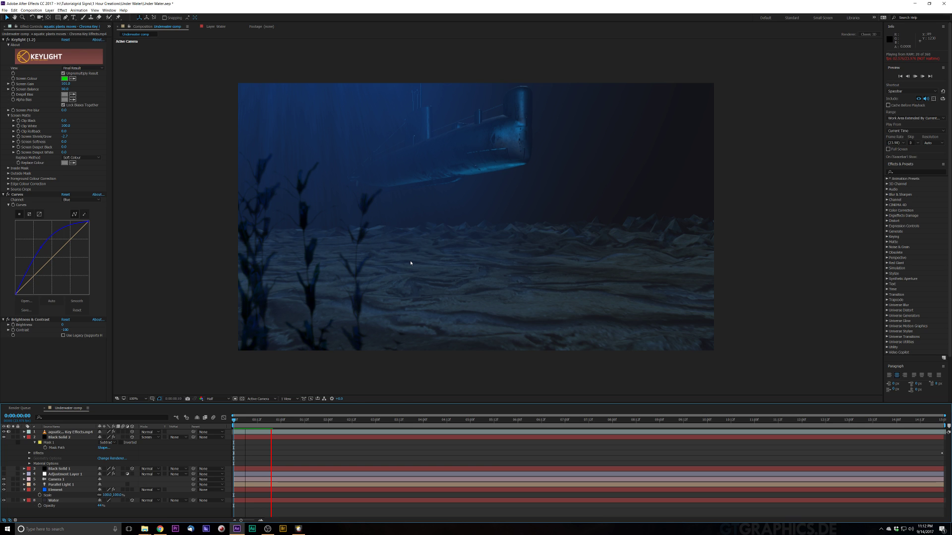
pyautogui.press('space')
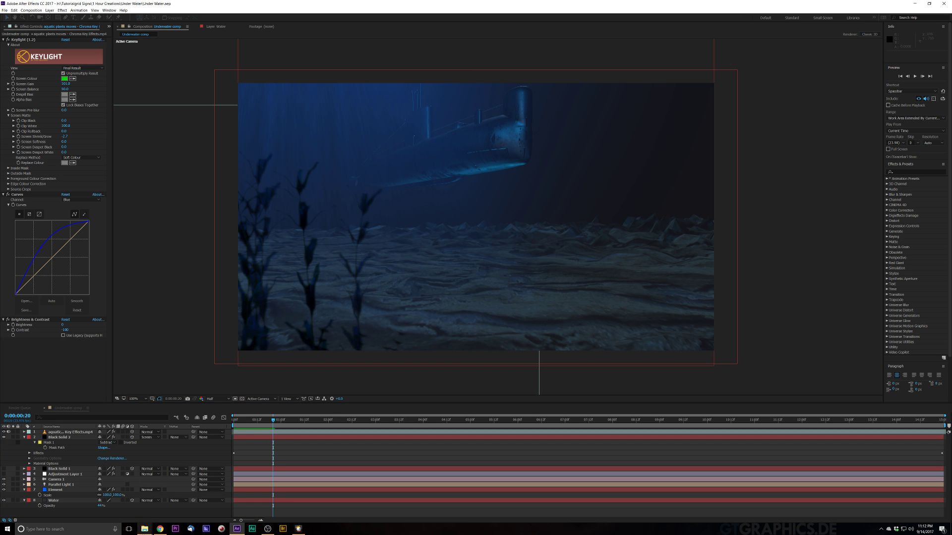
# Step: Bring the fish green screen clip from the file browser into the composition as the topmost layer
pyautogui.click(144, 529)
pyautogui.click(136, 501)
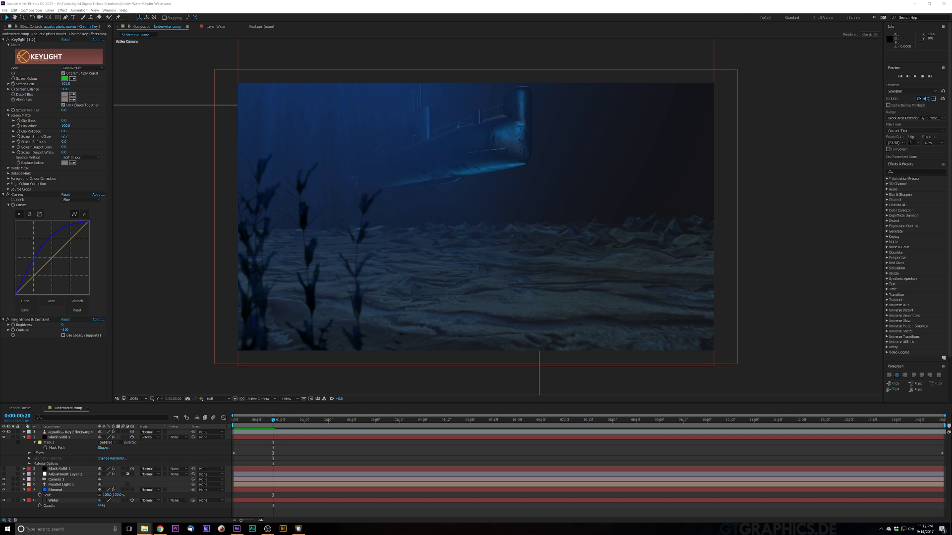
pyautogui.moveTo(584, 385); pyautogui.dragTo(68, 432)
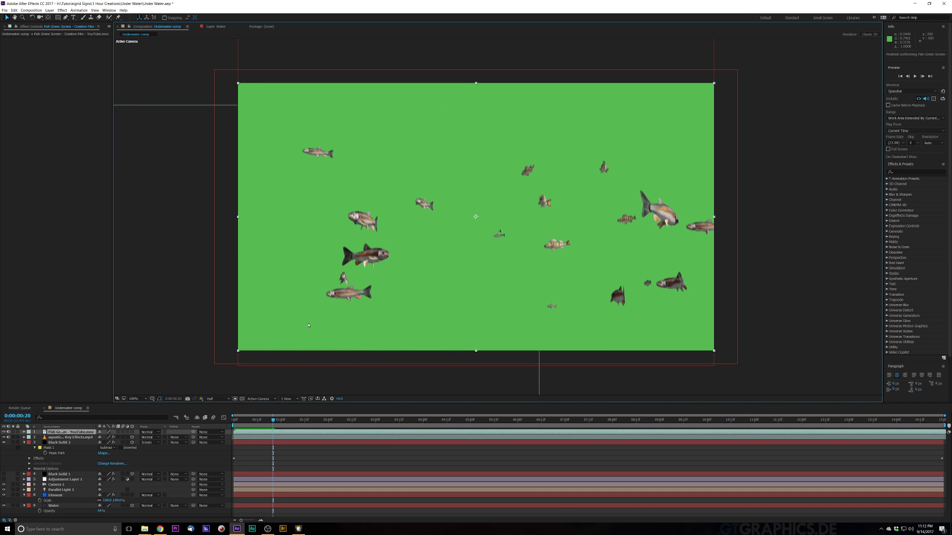
# Step: Apply Keylight (1.2) to the fish clip and key out its green background by sampling the green as Screen Colour
pyautogui.hotkey('ctrl', 'space')
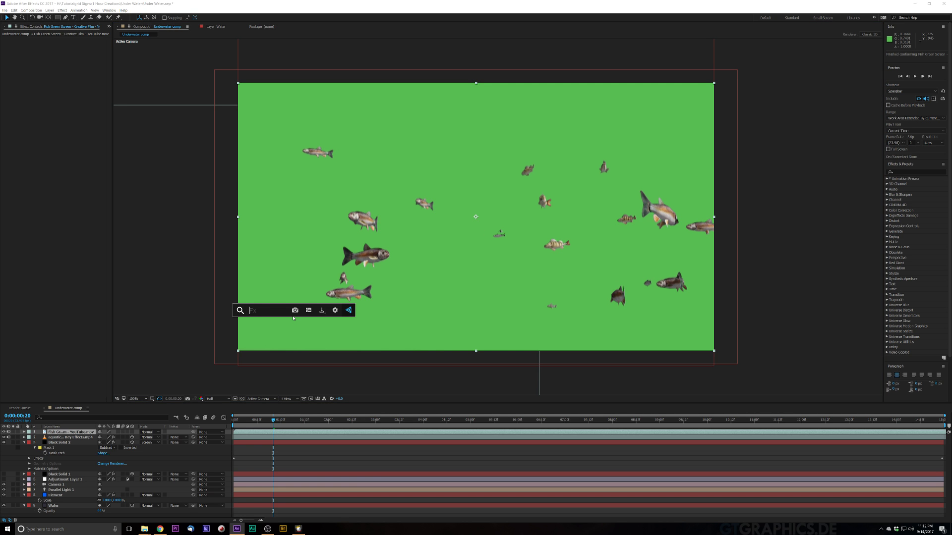
pyautogui.write('key')
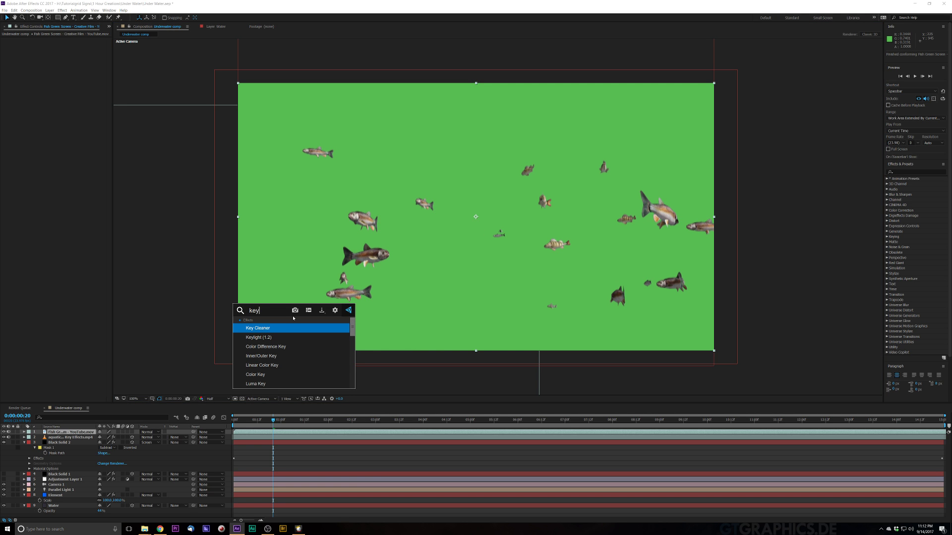
pyautogui.press('Down')
pyautogui.press('Return')
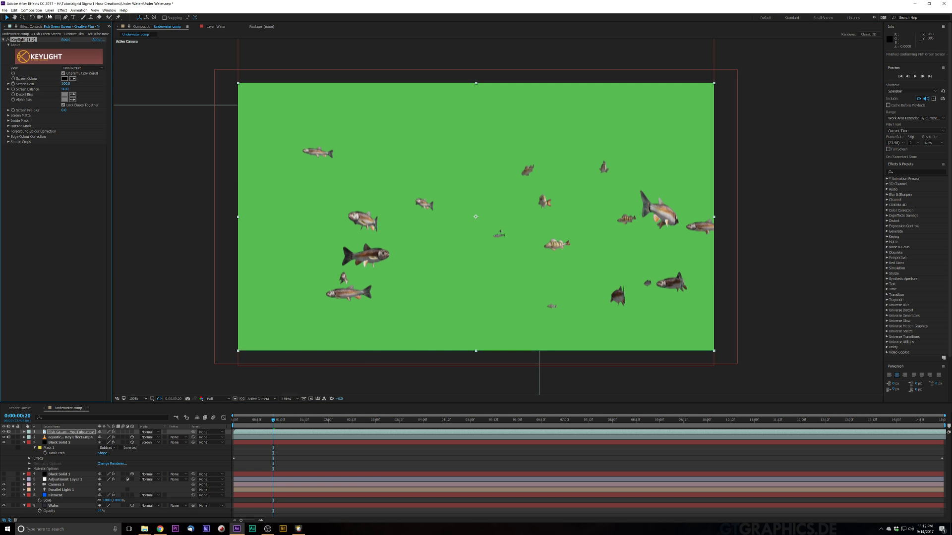
pyautogui.click(72, 78)
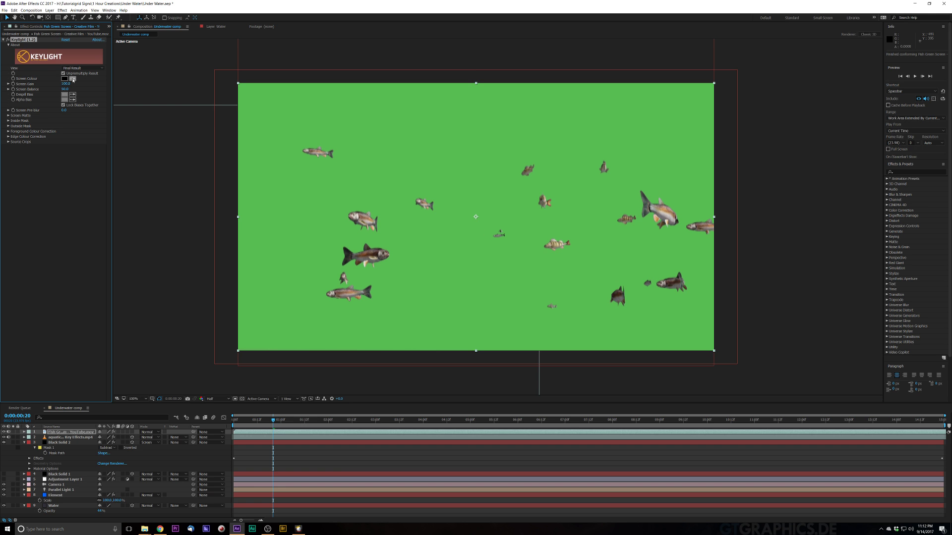
pyautogui.click(387, 171)
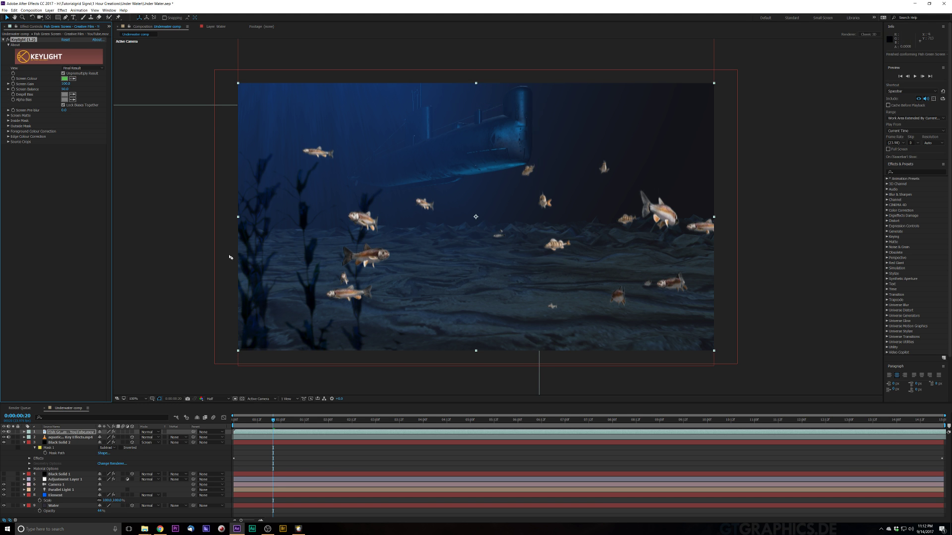
# Step: Set Keylight's Screen Shrink/Grow to about -4.5 on the fish clip and add a Curves effect
pyautogui.click(9, 116)
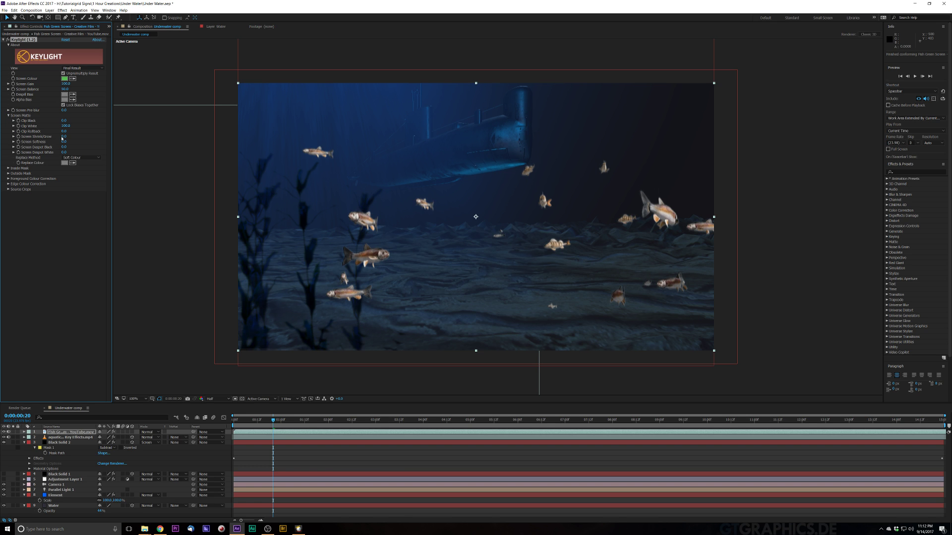
pyautogui.moveTo(63, 137); pyautogui.dragTo(52, 138)
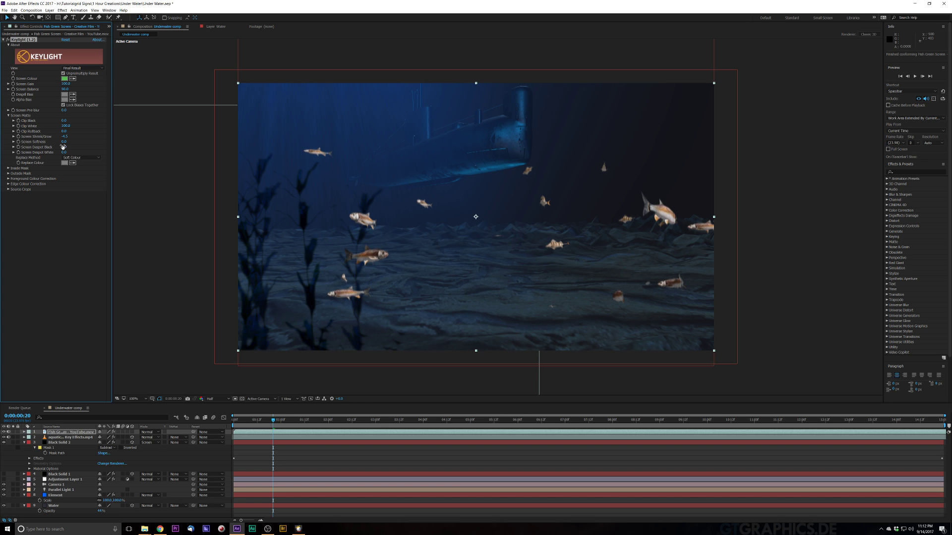
pyautogui.hotkey('ctrl', 'space')
pyautogui.write('curves')
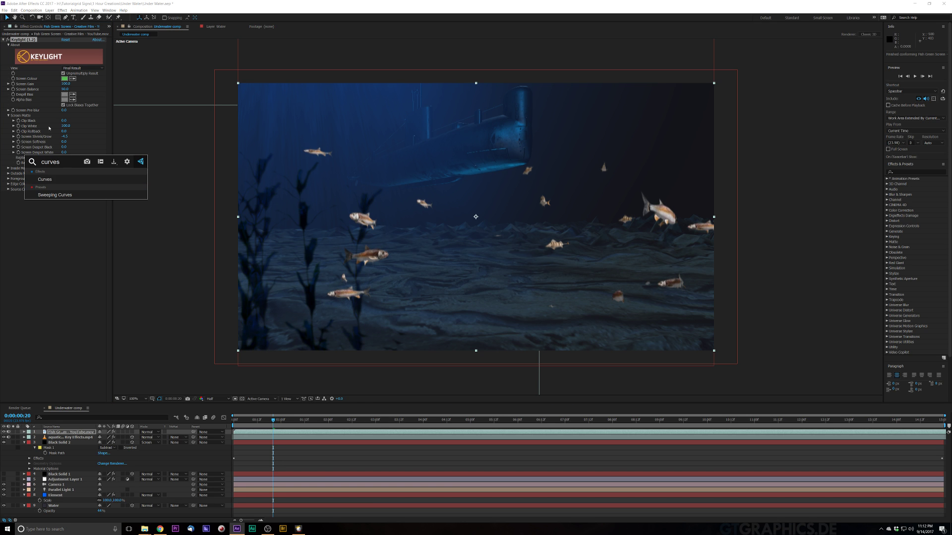
pyautogui.click(55, 181)
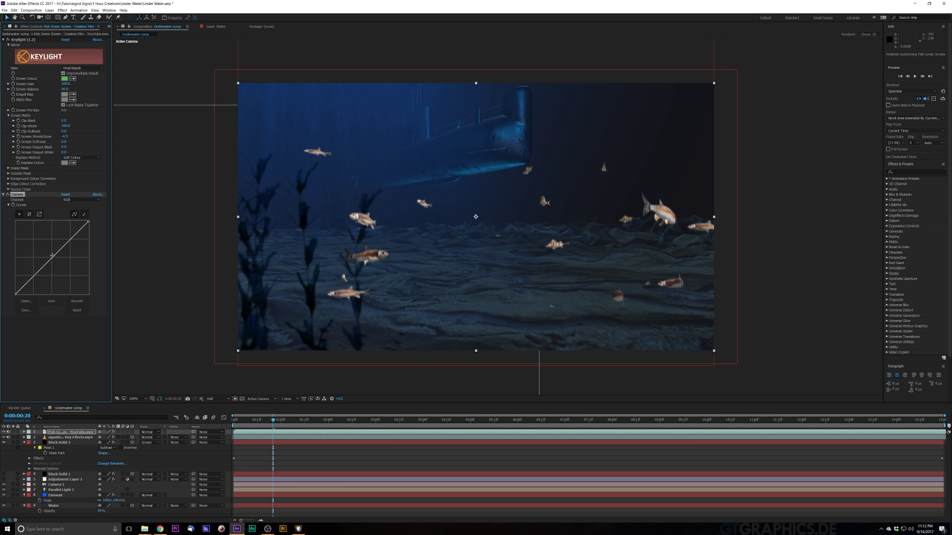
# Step: Darken the fish by lowering the RGB midtones in Curves and tint them by raising the Blue channel's midtones
pyautogui.moveTo(52, 254); pyautogui.dragTo(68, 263)
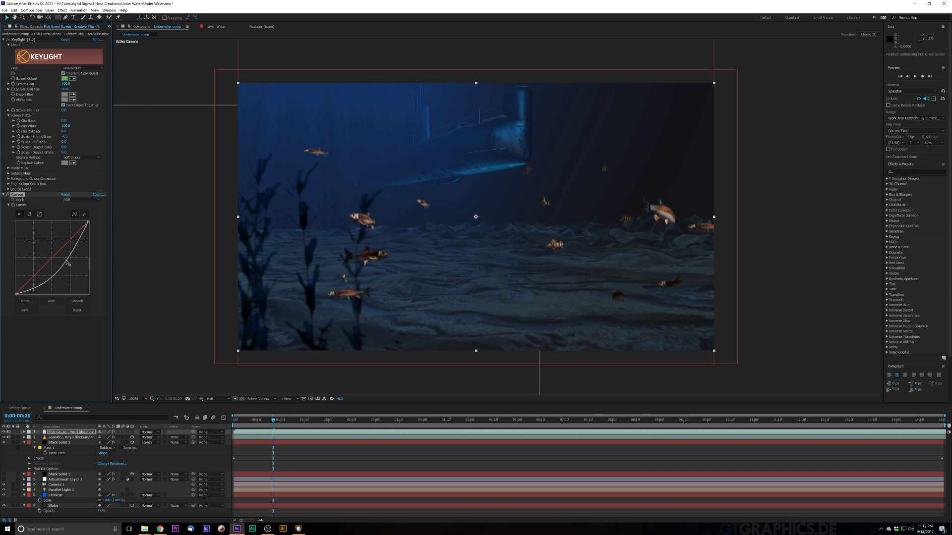
pyautogui.click(79, 199)
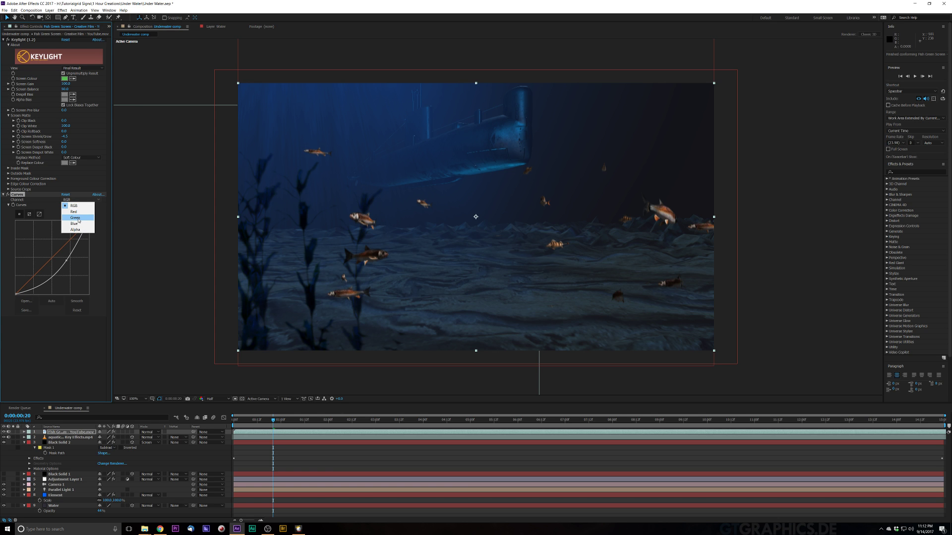
pyautogui.click(74, 223)
pyautogui.moveTo(51, 259); pyautogui.dragTo(47, 255)
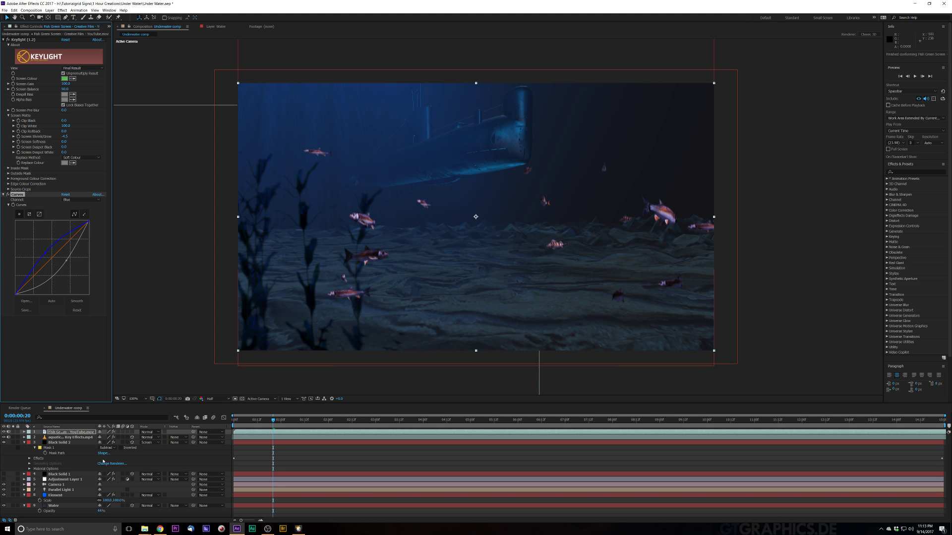
# Step: Make the fish clip a 3D layer and keep it centred in the scene with only a slight nudge
pyautogui.click(132, 433)
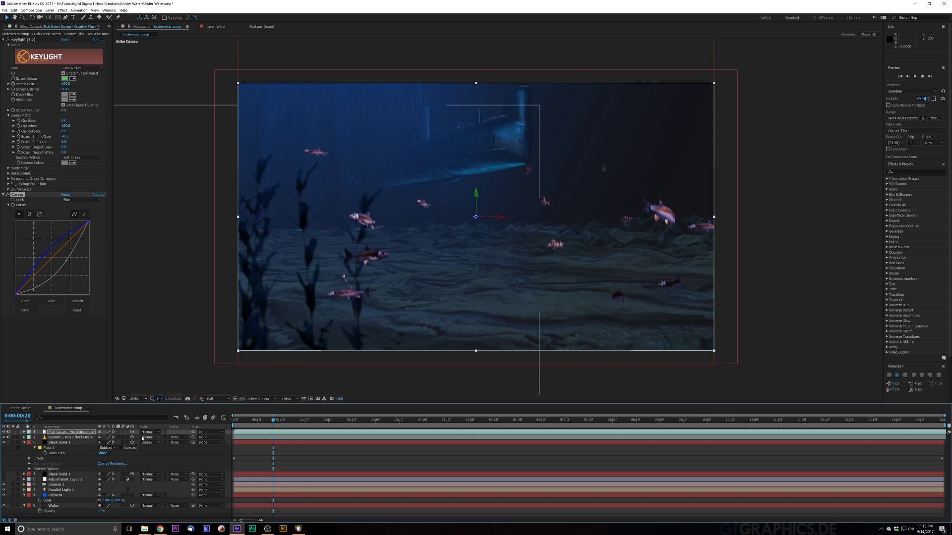
pyautogui.click(477, 218)
pyautogui.moveTo(476, 217); pyautogui.dragTo(477, 217)
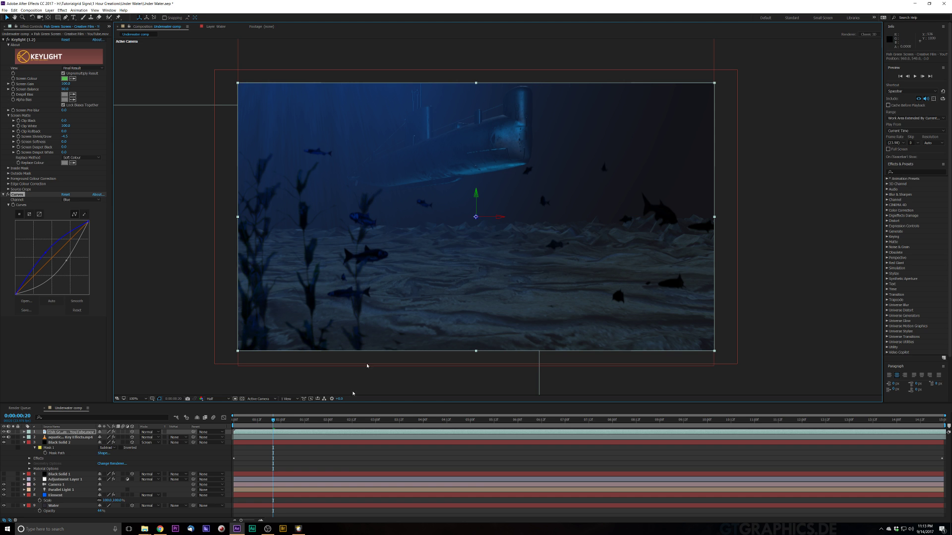
# Step: Preview the 3D fish layer from the first frame of the composition
pyautogui.press('space')
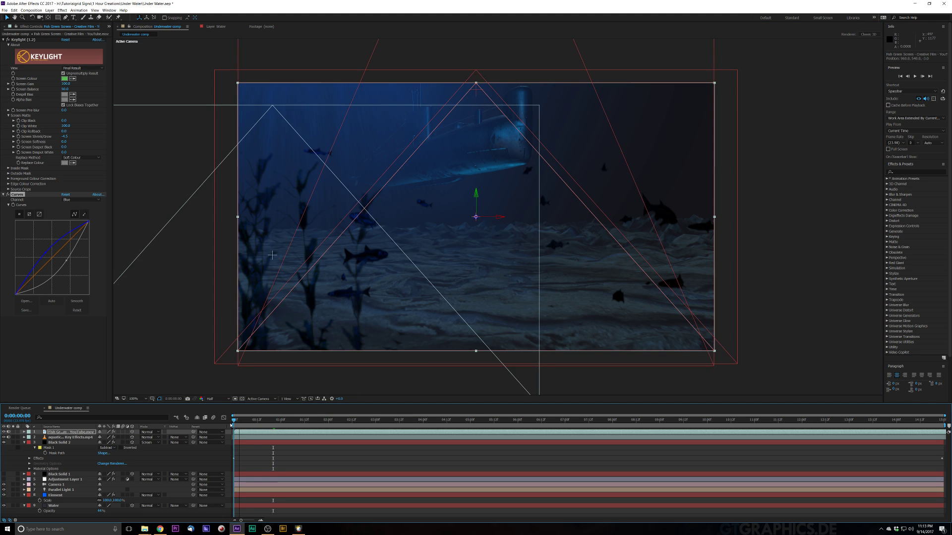
pyautogui.press('space')
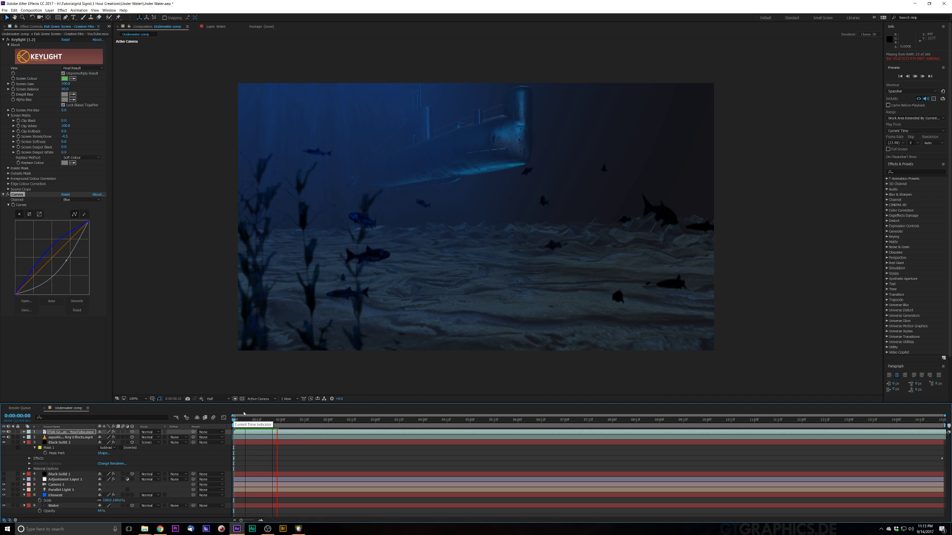
pyautogui.press('space')
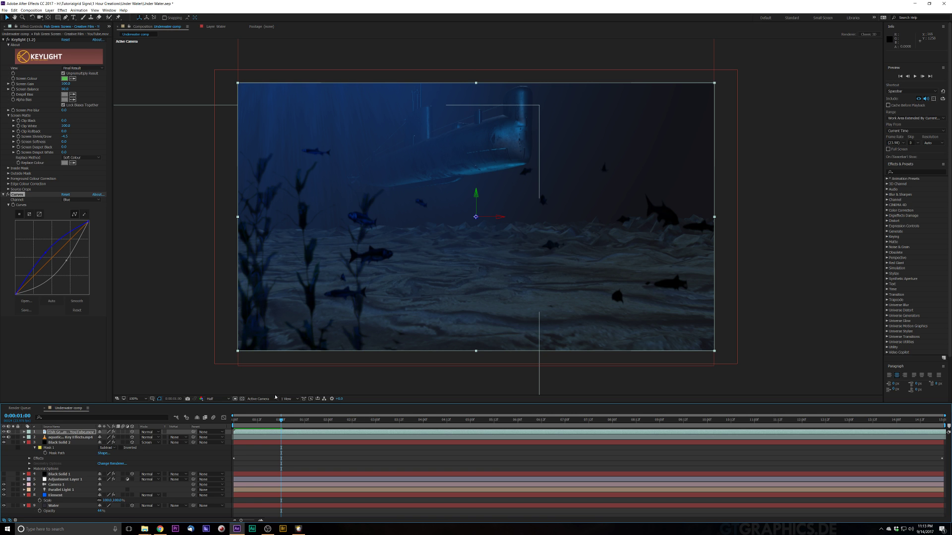
# Step: Add Brightness & Contrast to the fish clip, strongly lower its contrast, and slightly raise the RGB curve's midtones
pyautogui.hotkey('ctrl', 'space')
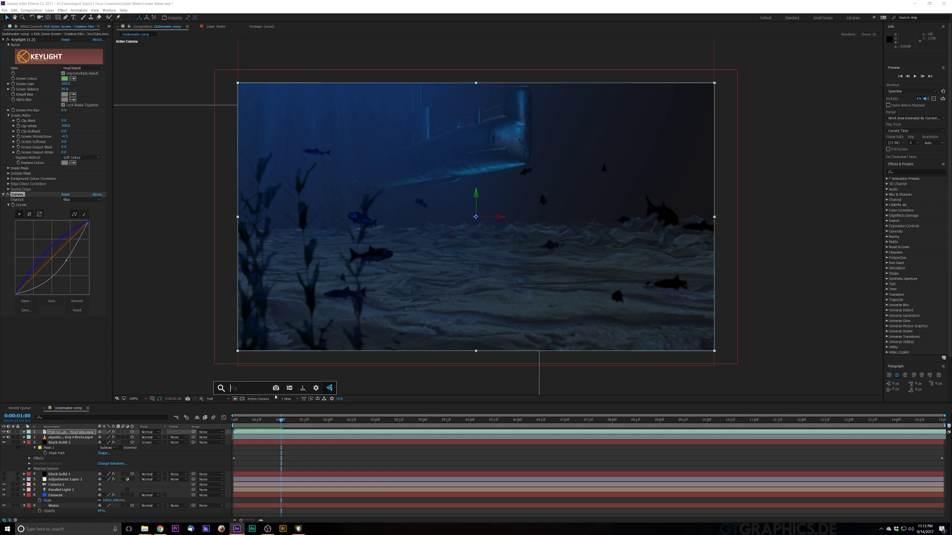
pyautogui.write('cont')
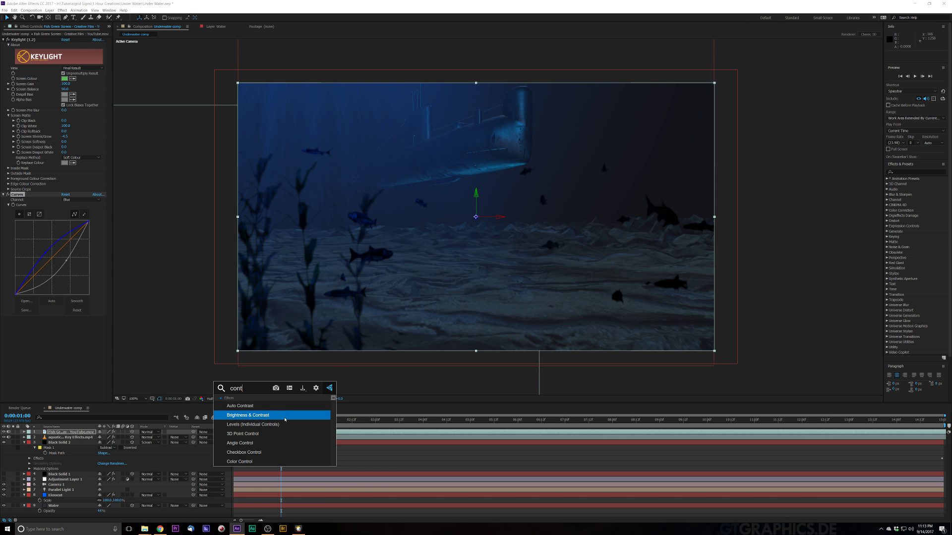
pyautogui.click(278, 415)
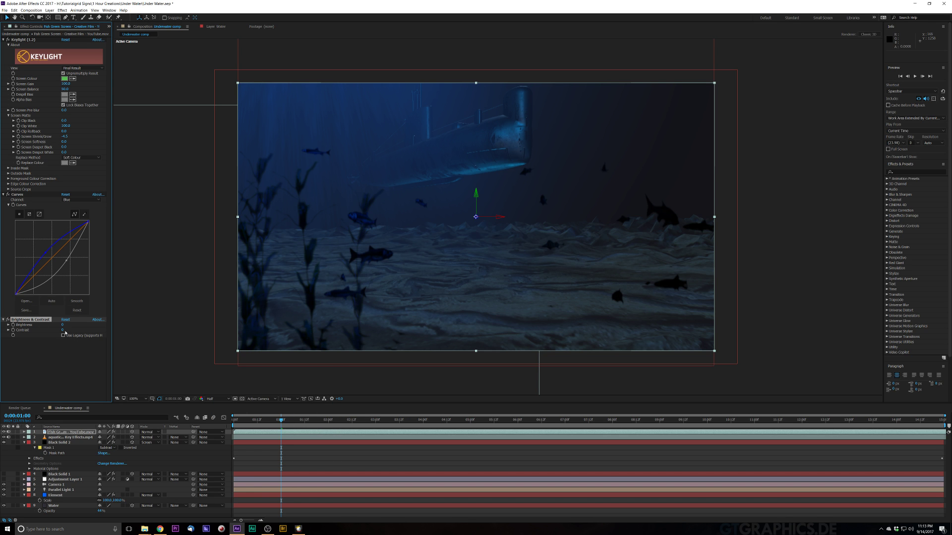
pyautogui.moveTo(62, 331); pyautogui.dragTo(18, 345)
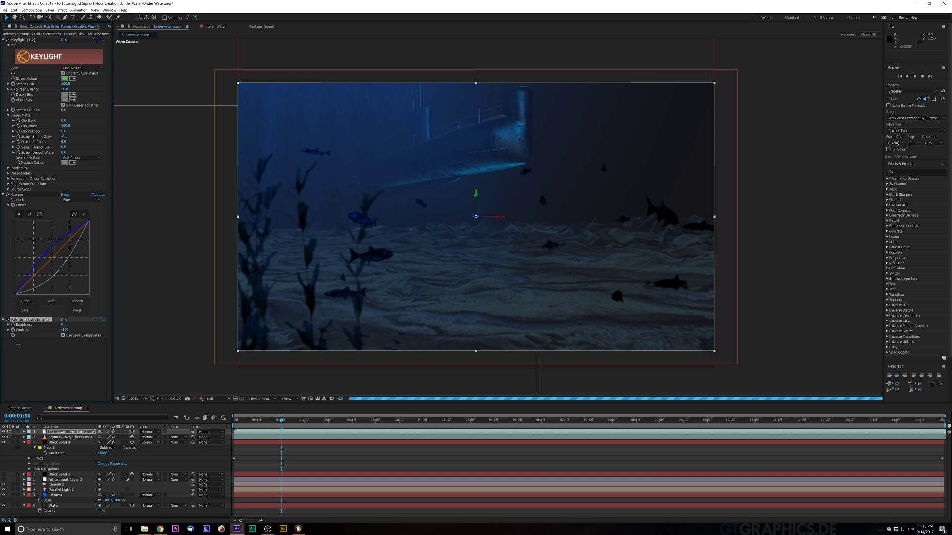
pyautogui.click(63, 263)
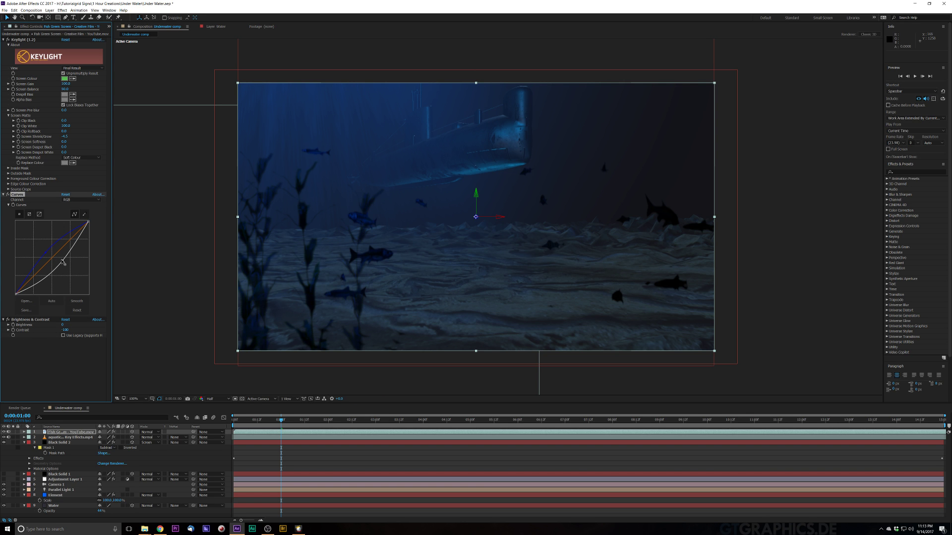
pyautogui.moveTo(63, 263); pyautogui.dragTo(60, 261)
# Step: Play back the colour-corrected fish from the first frame to about 0:00:01:15
pyautogui.click(234, 420)
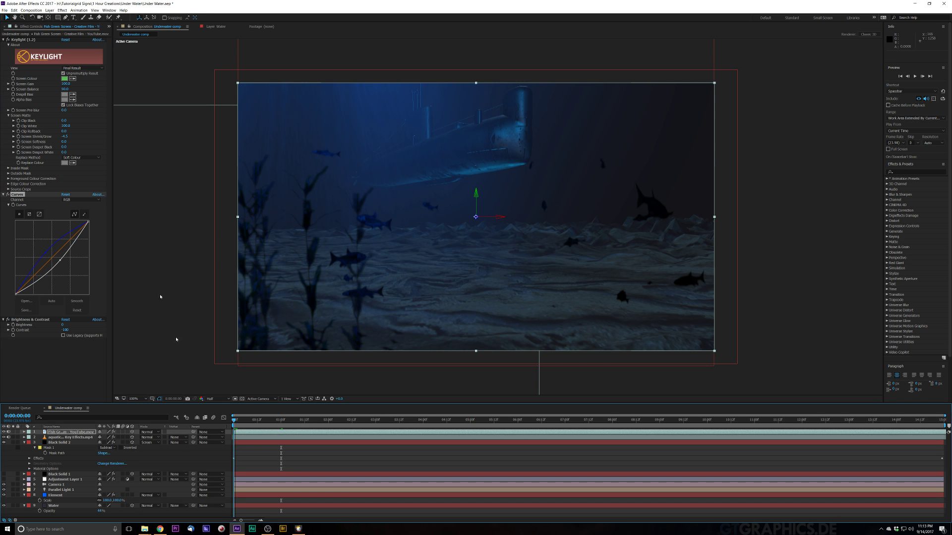
pyautogui.press('space')
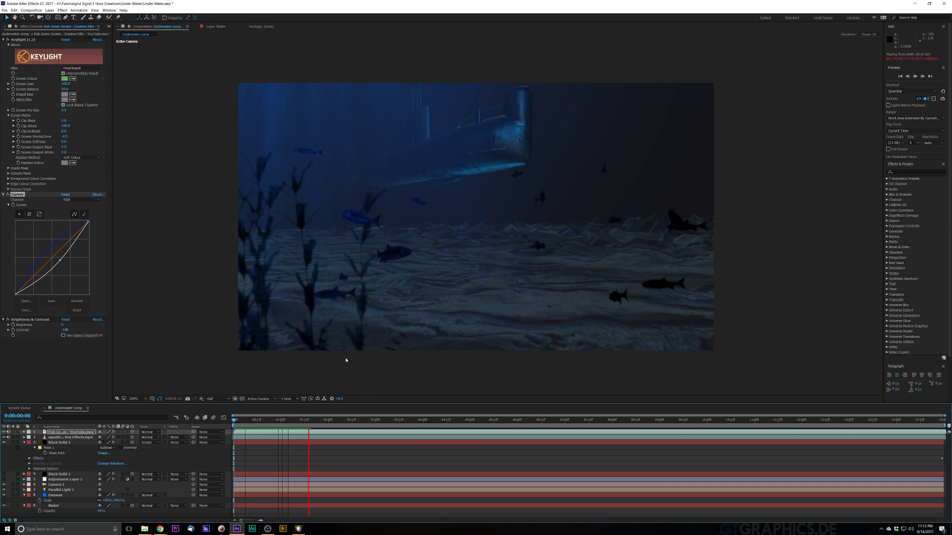
pyautogui.press('space')
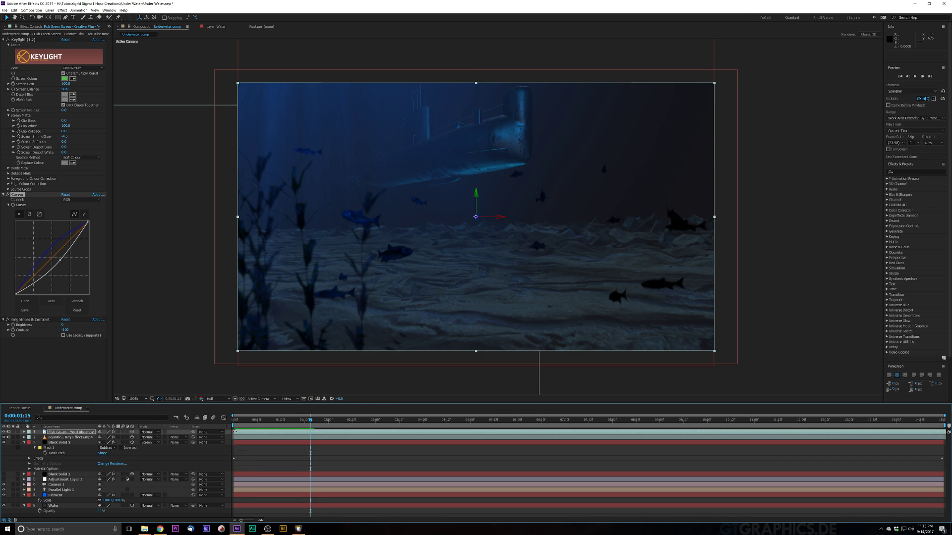
# Step: Shift the fish clip earlier in time so it begins before the composition, and return to the composition's start
pyautogui.moveTo(235, 432)
pyautogui.mouseDown()
pyautogui.moveTo(356, 433)
pyautogui.moveTo(240, 440)
pyautogui.mouseUp()
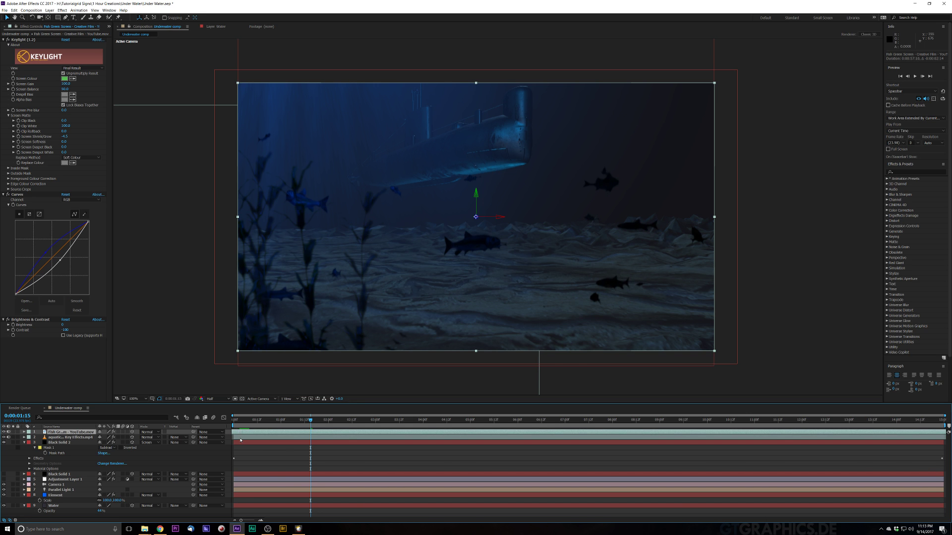
pyautogui.click(231, 420)
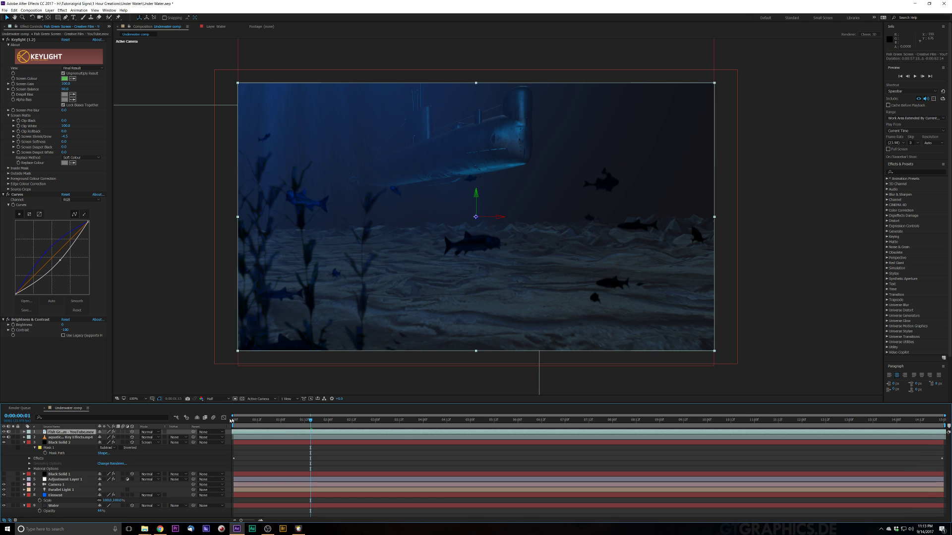
# Step: Preview the composition to 0:00:02:09, and add Hue/Saturation to the fish clip with master saturation lowered to about -56
pyautogui.press('space')
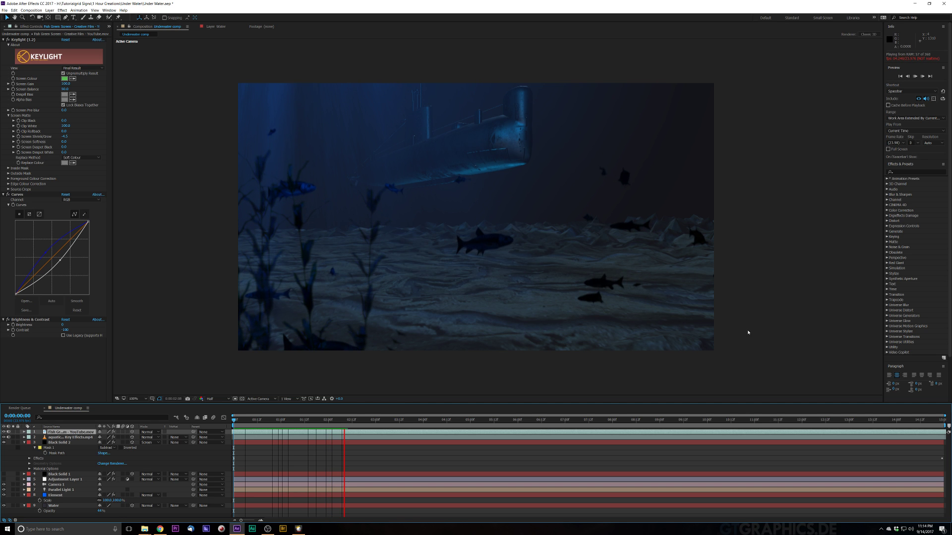
pyautogui.press('space')
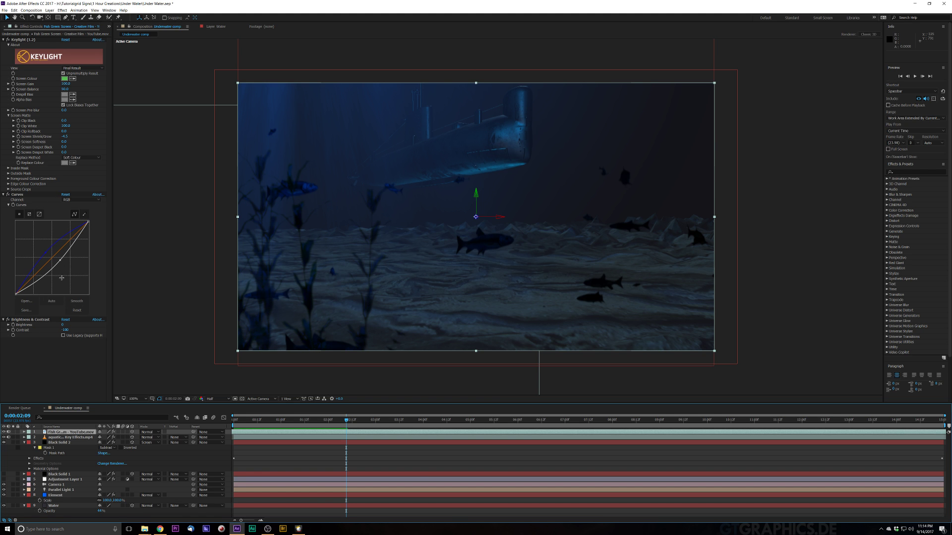
pyautogui.hotkey('ctrl', 'space')
pyautogui.write('sat')
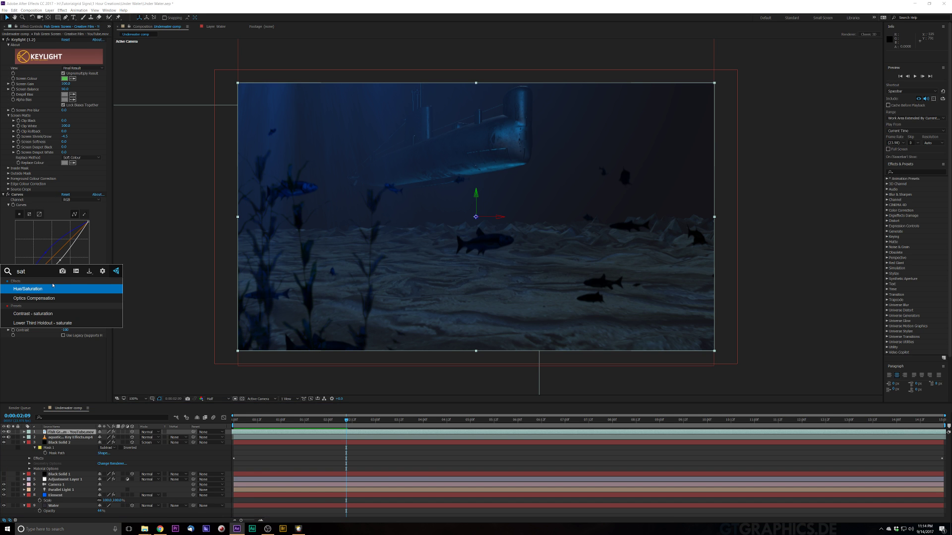
pyautogui.click(53, 287)
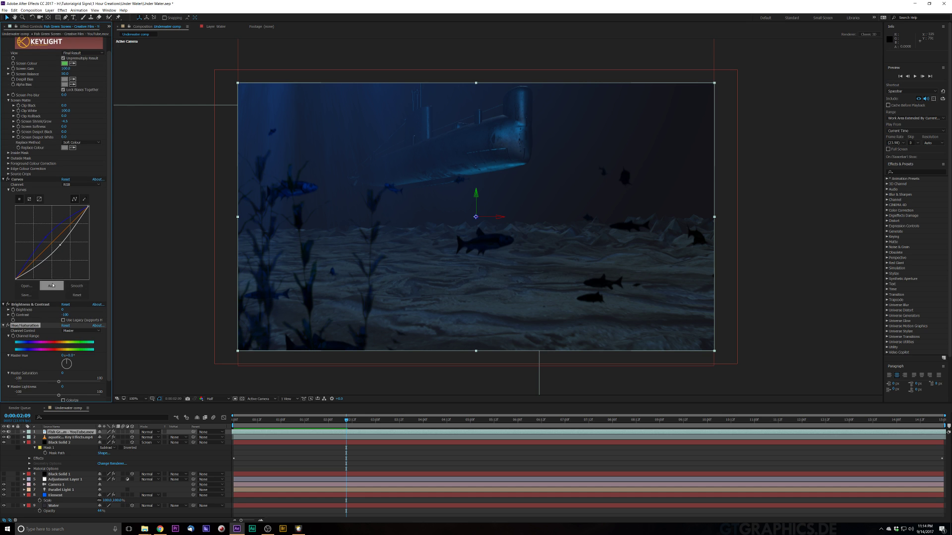
pyautogui.click(59, 381)
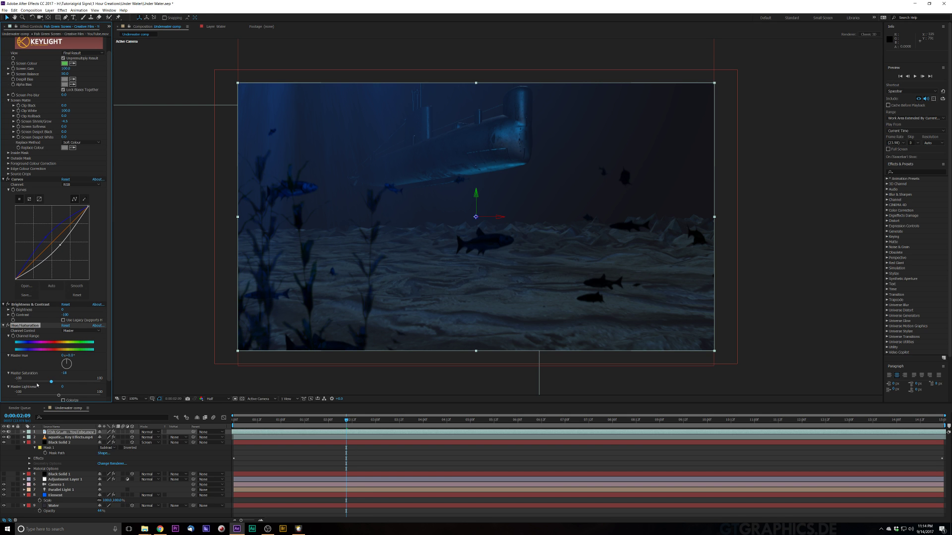
pyautogui.moveTo(37, 385); pyautogui.dragTo(36, 385)
pyautogui.moveTo(52, 253); pyautogui.dragTo(45, 239)
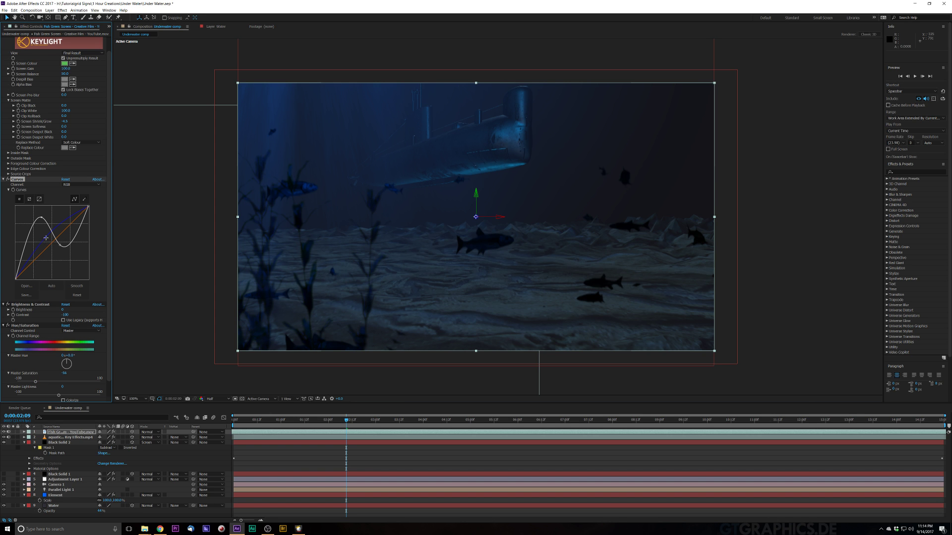
pyautogui.hotkey('ctrl', 'z')
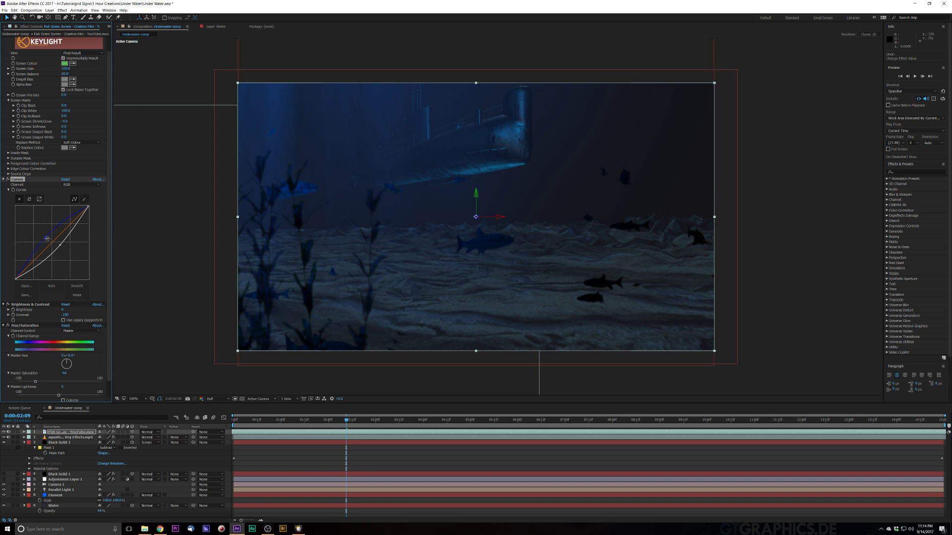
pyautogui.hotkey('ctrl', 'z')
# Step: Lower the midtones of the fish clip's blue channel curve below the diagonal
pyautogui.moveTo(49, 241)
pyautogui.mouseDown()
pyautogui.moveTo(60, 255)
pyautogui.moveTo(52, 251)
pyautogui.mouseUp()
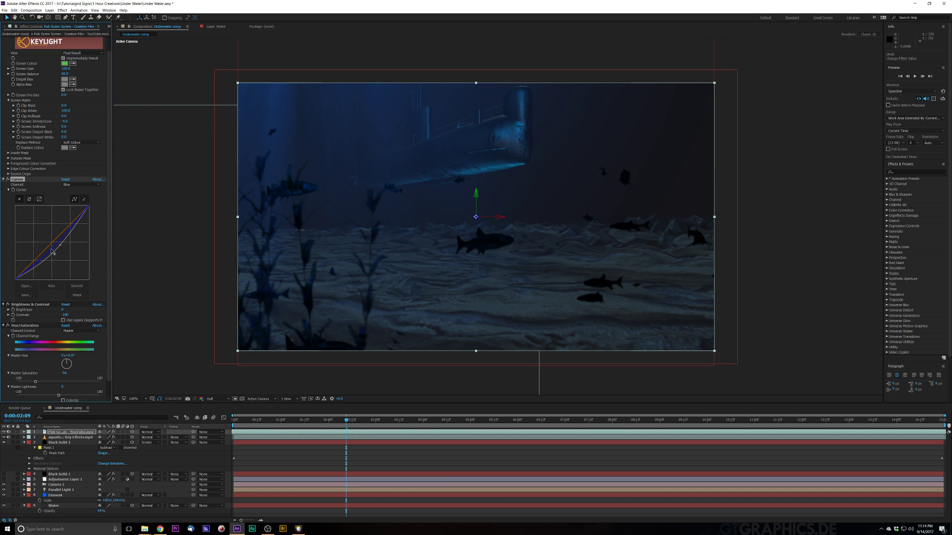
pyautogui.click(149, 250)
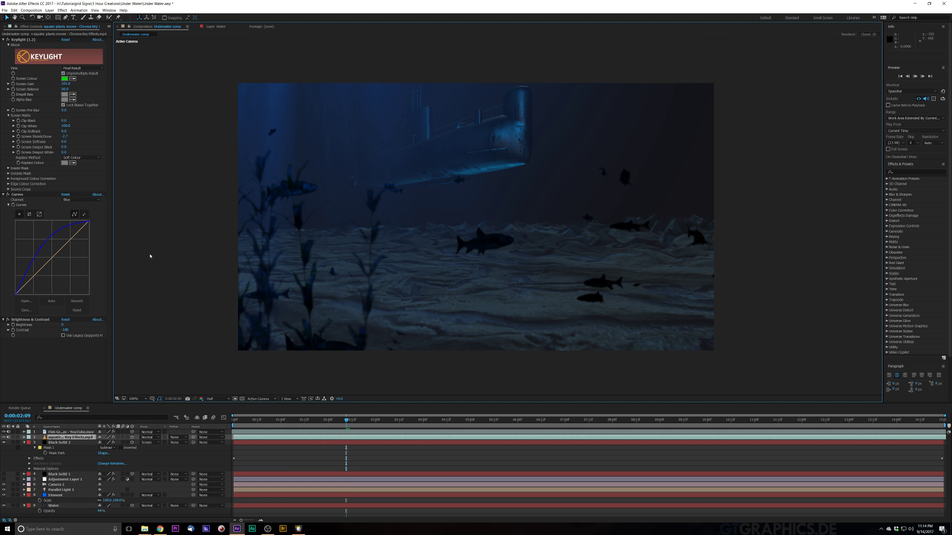
# Step: Play back the scene from 0:00:02:09 to 0:00:03:07 and save the project
pyautogui.press('space')
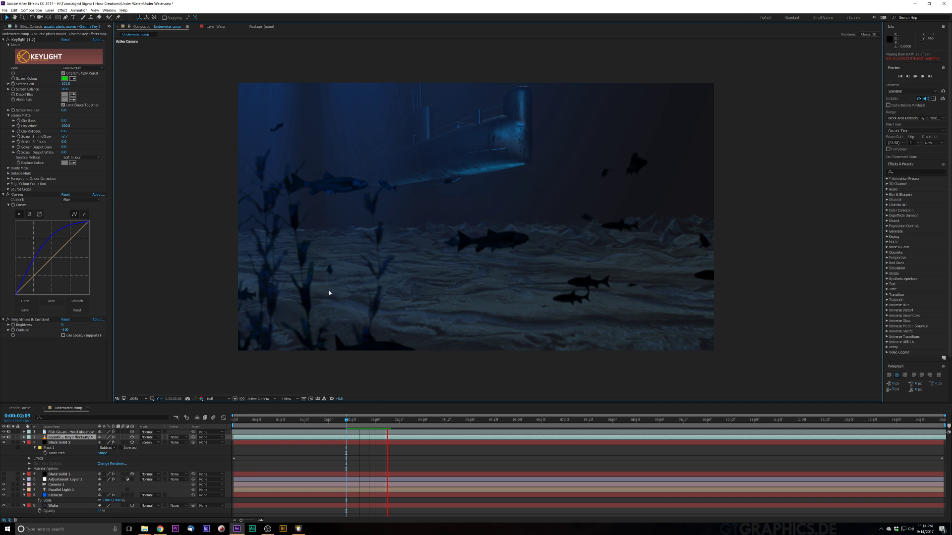
pyautogui.press('space')
pyautogui.hotkey('ctrl', 's')
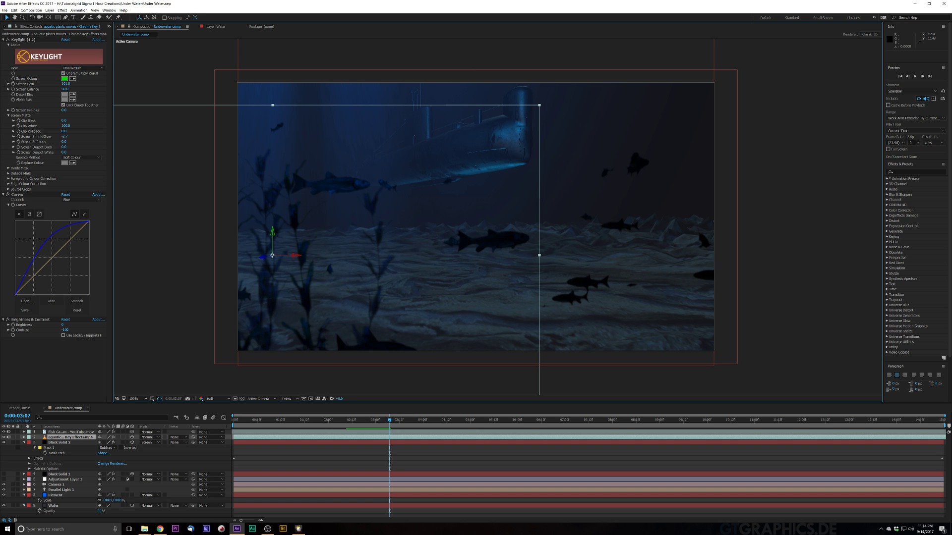
# Step: Bring the Full HD green-screen underwater particles clip in as the top layer and scale it up to fill the frame
pyautogui.click(144, 529)
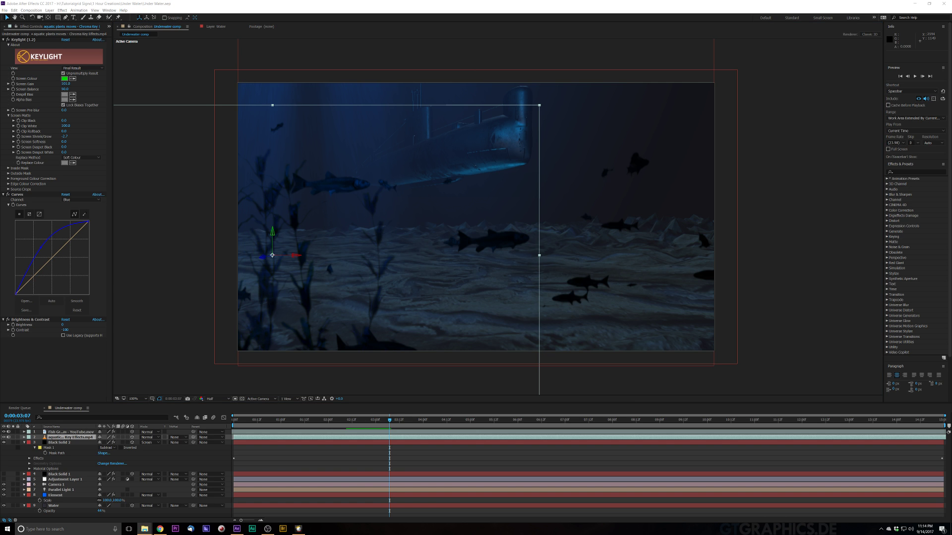
pyautogui.moveTo(370, 469); pyautogui.dragTo(71, 433)
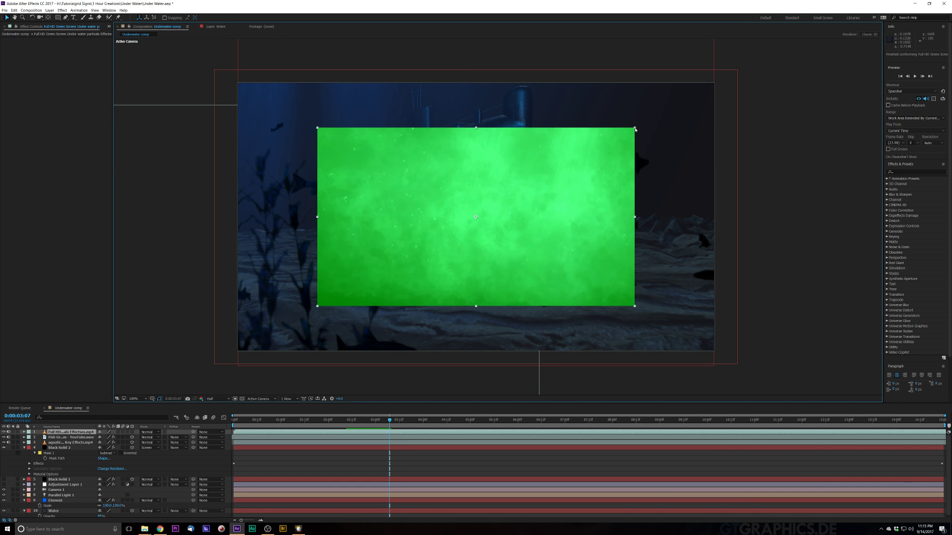
pyautogui.moveTo(635, 129); pyautogui.dragTo(716, 83)
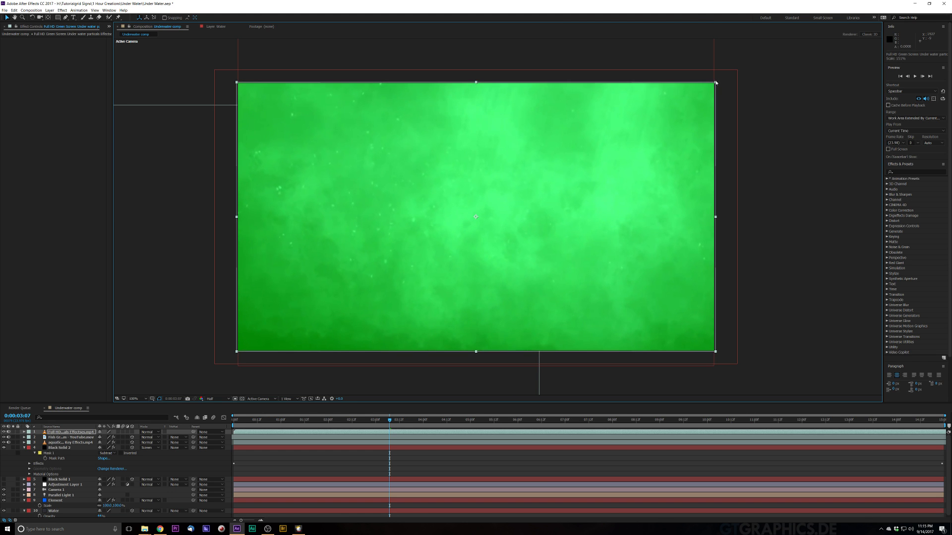
# Step: Apply Keylight (1.2) to the particles clip and sample its green background as the screen colour
pyautogui.hotkey('ctrl', 'space')
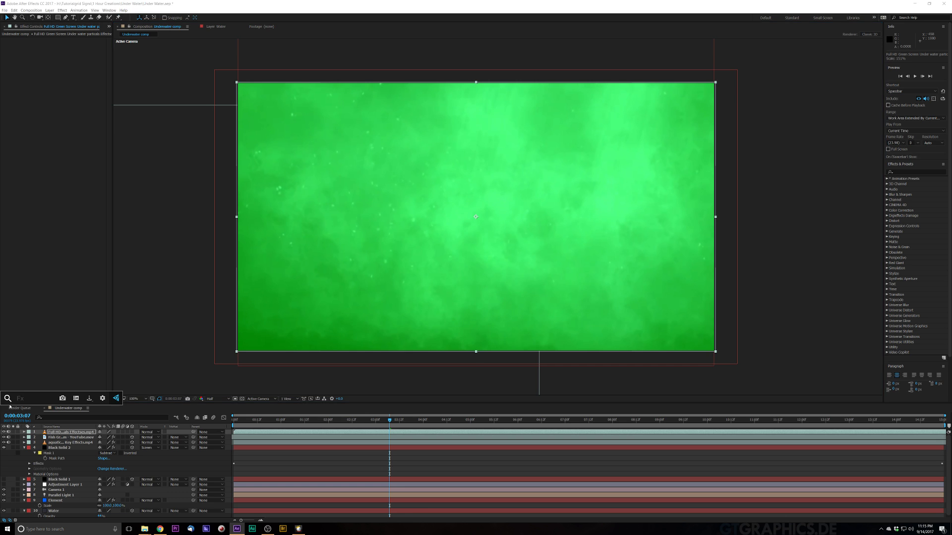
pyautogui.write('key')
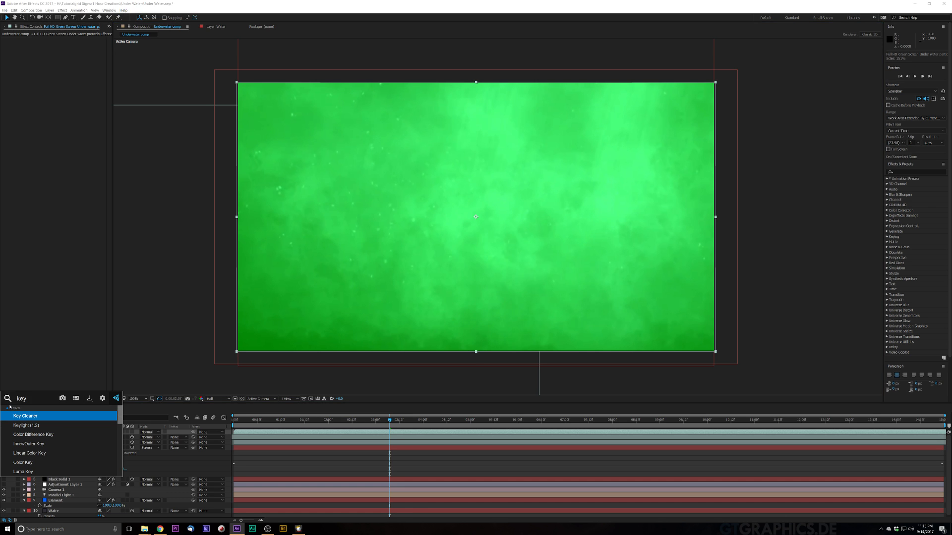
pyautogui.press('Down')
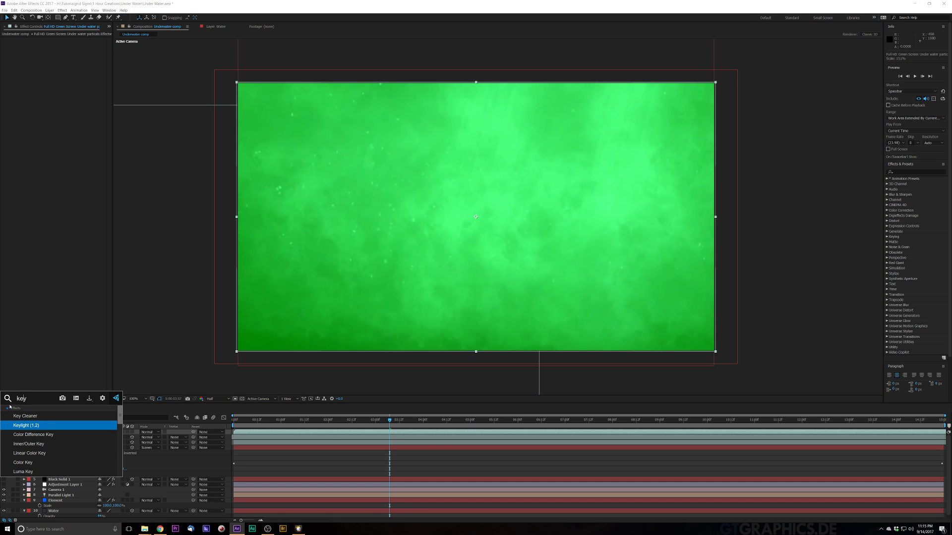
pyautogui.press('Return')
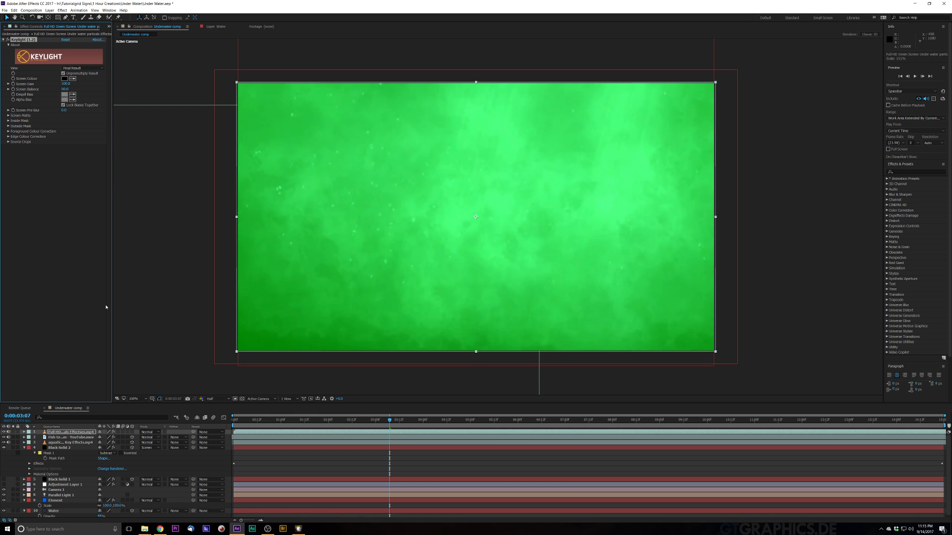
pyautogui.click(73, 78)
pyautogui.click(372, 112)
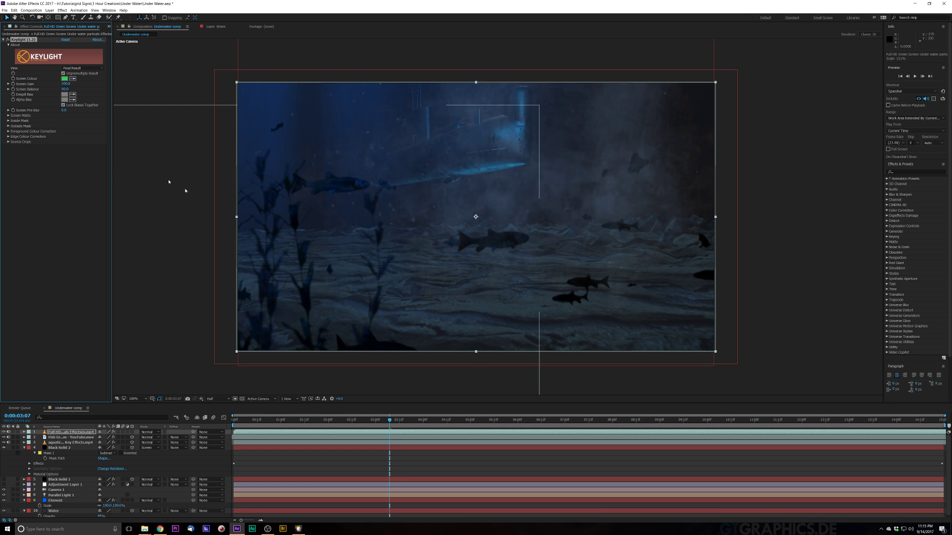
# Step: Add Curves to the particles clip, slightly lowering the RGB midtones and clearly raising the blue channel's midtones
pyautogui.hotkey('ctrl', 'space')
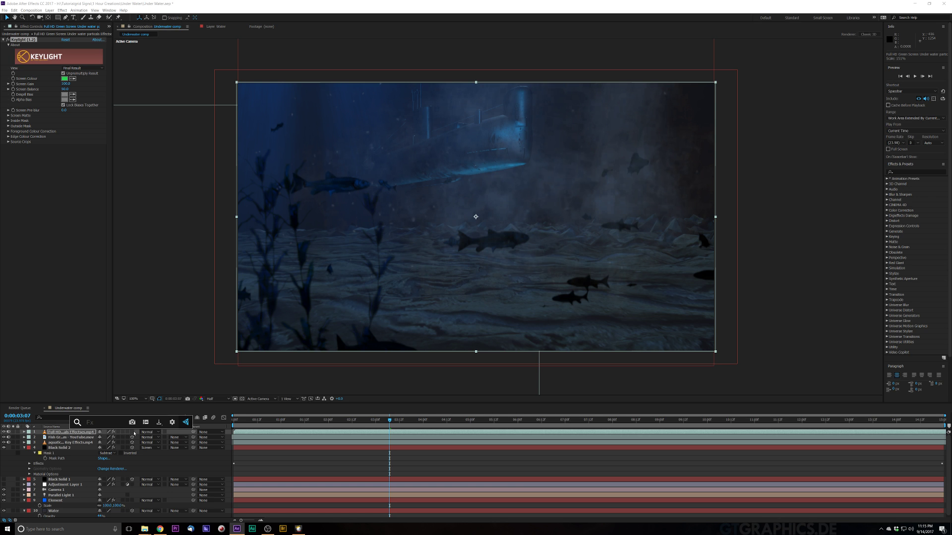
pyautogui.write('cu')
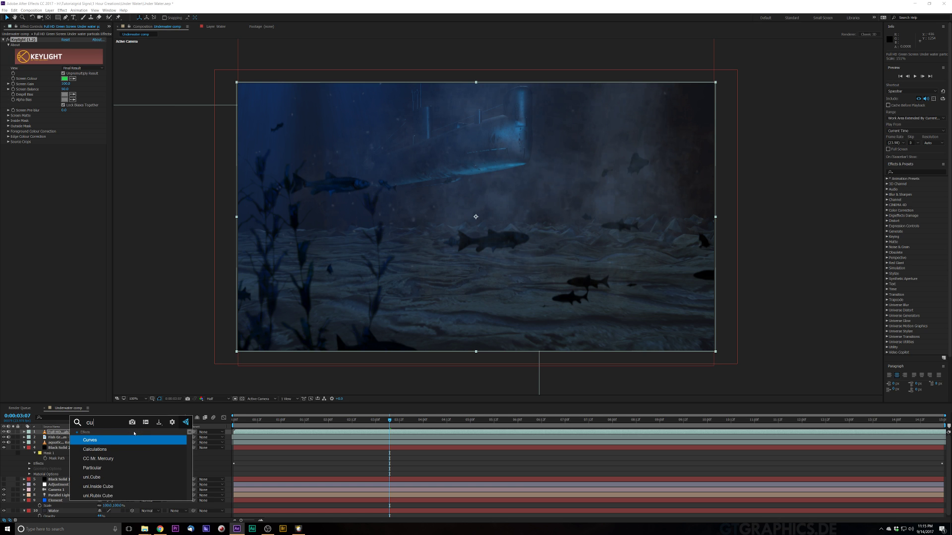
pyautogui.press('Return')
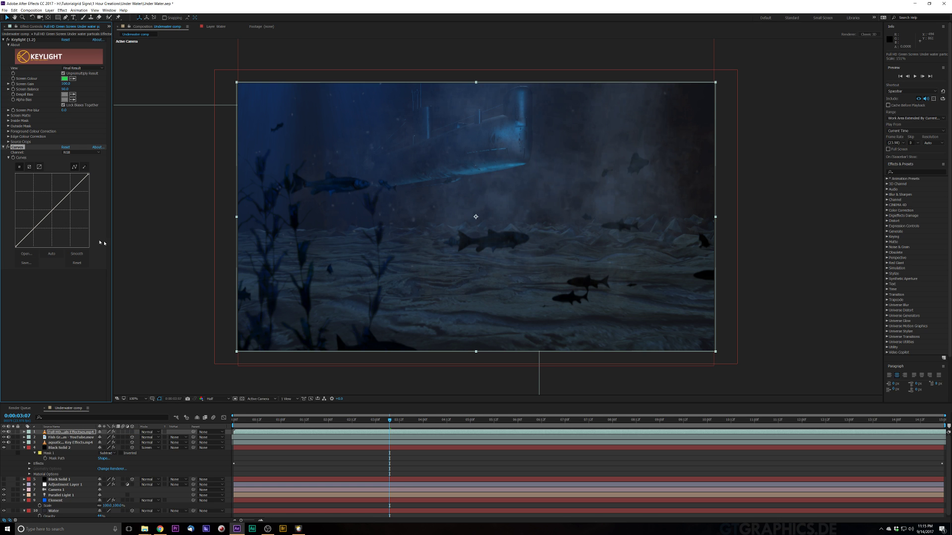
pyautogui.moveTo(57, 213); pyautogui.dragTo(48, 203)
pyautogui.moveTo(48, 203); pyautogui.dragTo(56, 215)
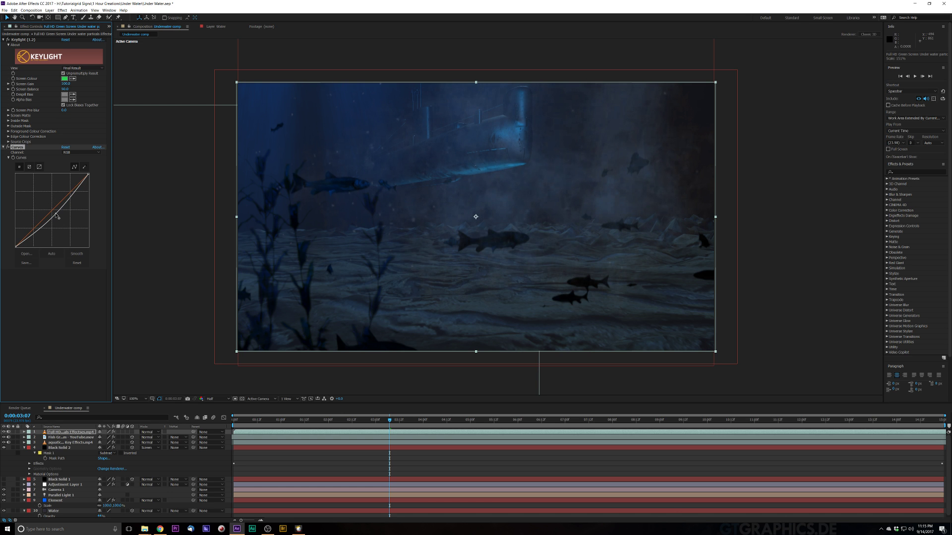
pyautogui.click(77, 152)
pyautogui.click(74, 176)
pyautogui.moveTo(51, 210); pyautogui.dragTo(46, 197)
# Step: Set the particles layer's blending mode to Screen, and try it as a 3D layer before returning it to 2D
pyautogui.click(147, 437)
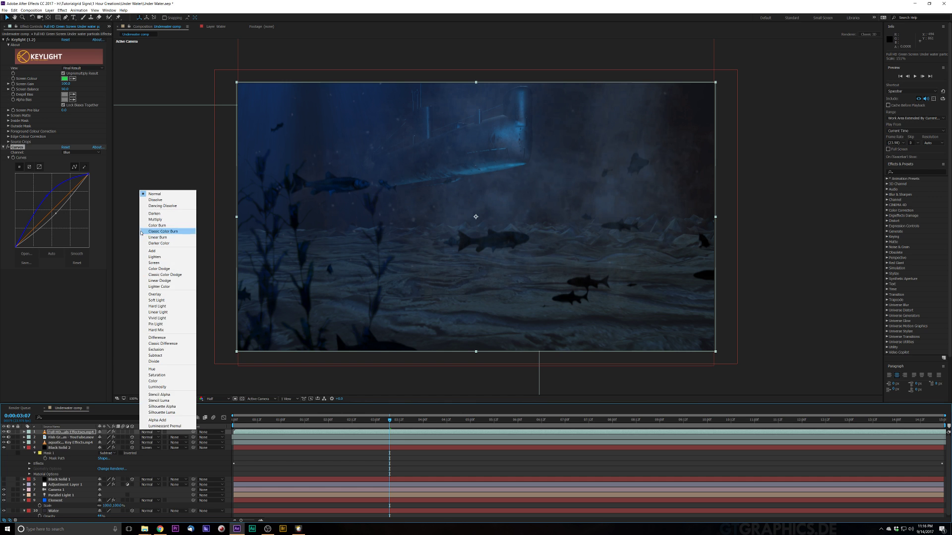
pyautogui.click(165, 264)
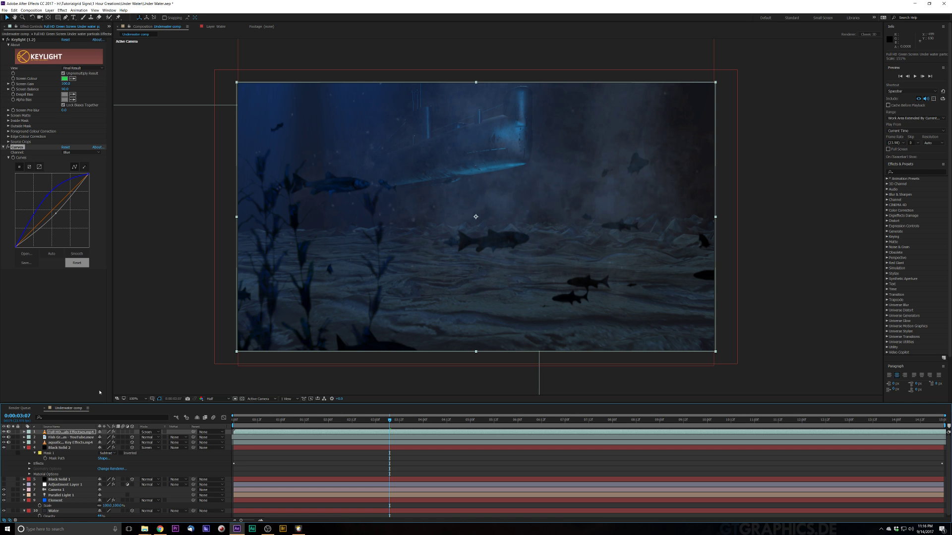
pyautogui.click(132, 433)
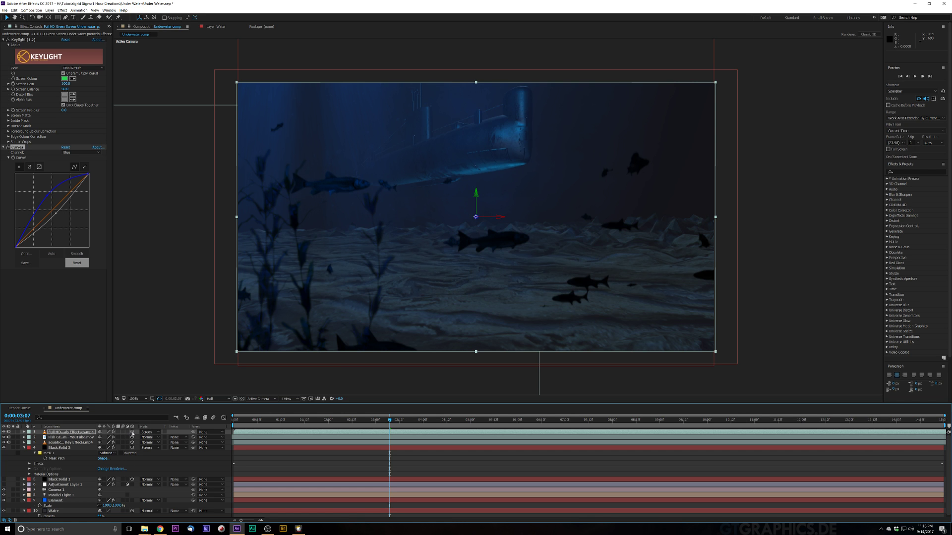
pyautogui.click(133, 433)
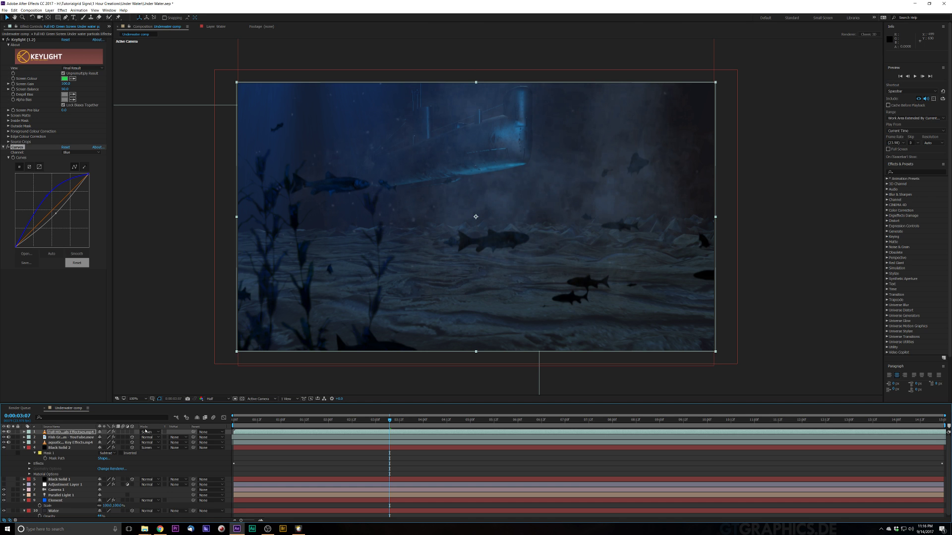
# Step: Add Hue/Saturation to the particles clip with Colorize enabled, using a blue-violet hue and a strongly increased saturation
pyautogui.hotkey('ctrl', 'space')
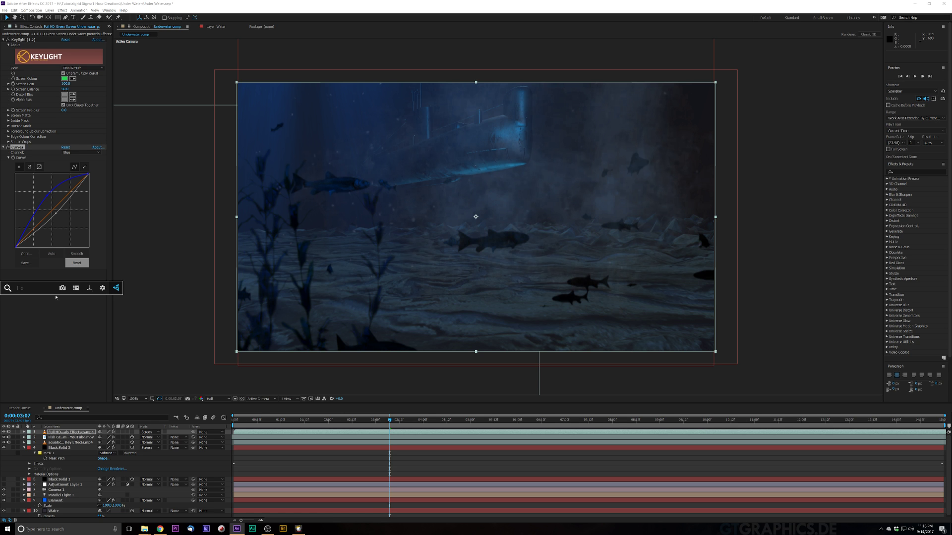
pyautogui.write('hue')
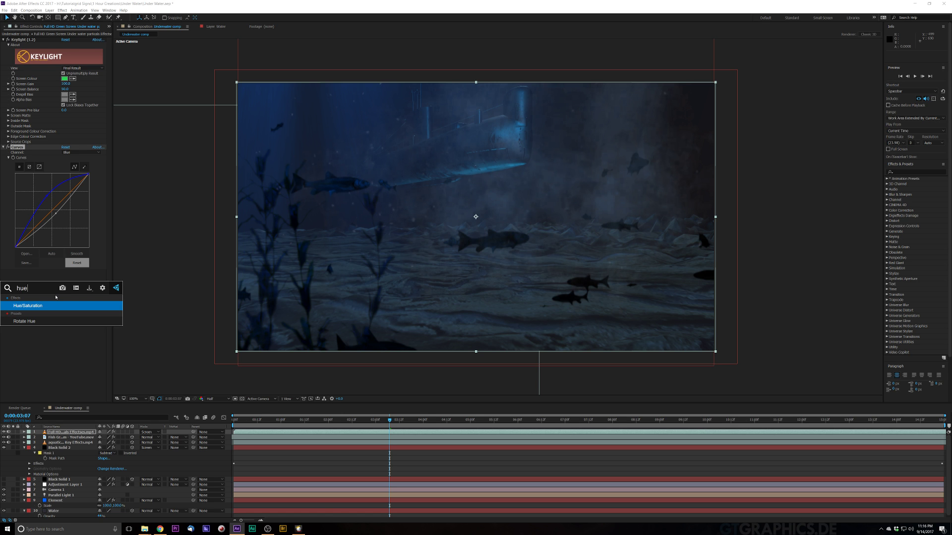
pyautogui.press('Return')
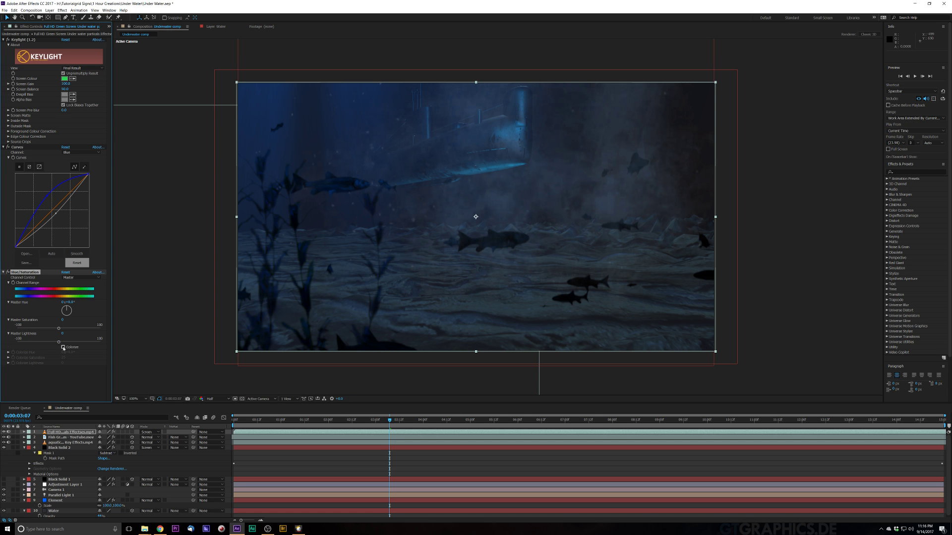
pyautogui.click(64, 347)
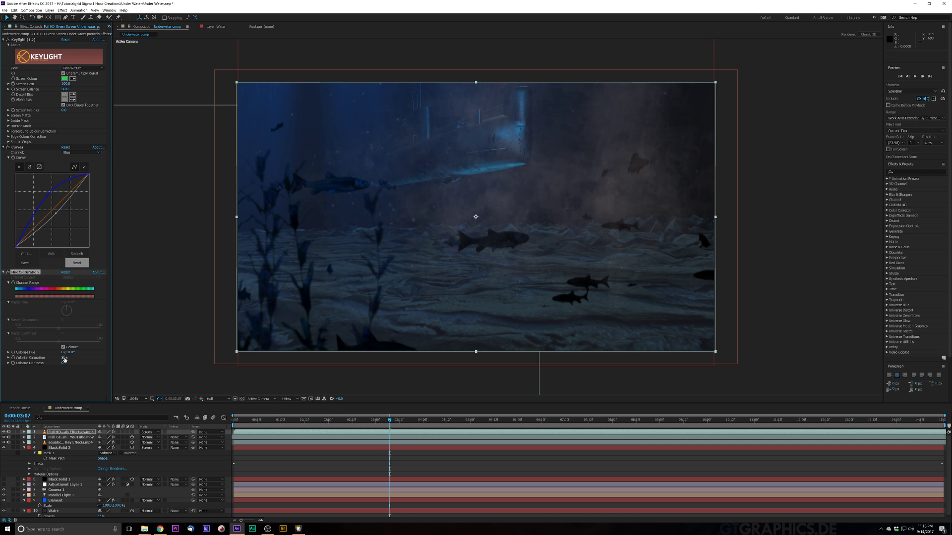
pyautogui.moveTo(64, 358); pyautogui.dragTo(74, 352)
pyautogui.moveTo(120, 351); pyautogui.dragTo(191, 356)
pyautogui.moveTo(248, 347)
pyautogui.mouseDown()
pyautogui.moveTo(280, 345)
pyautogui.moveTo(235, 346)
pyautogui.moveTo(251, 344)
pyautogui.mouseUp()
# Step: Preview the tinted particles from the first frame to 0:00:00:17, and resume playback from there
pyautogui.click(236, 425)
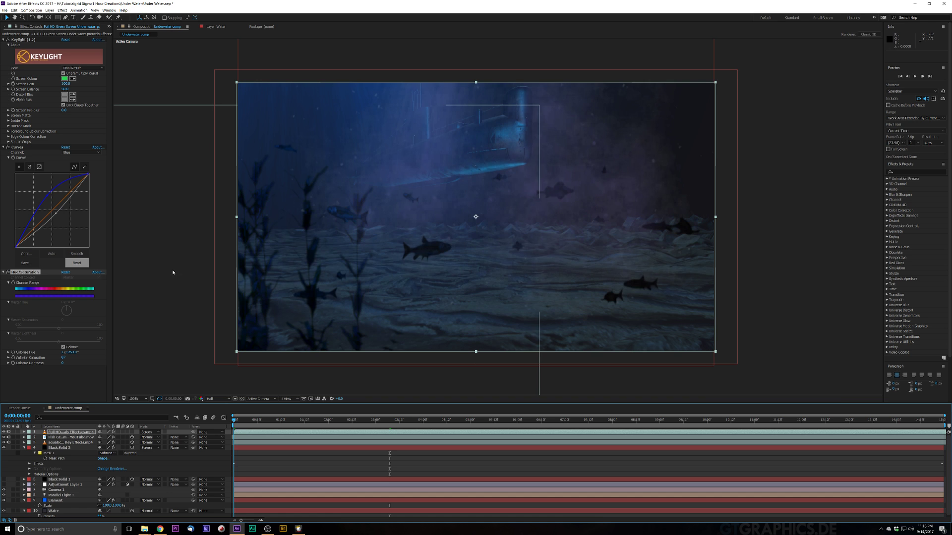
pyautogui.click(173, 272)
pyautogui.press('space')
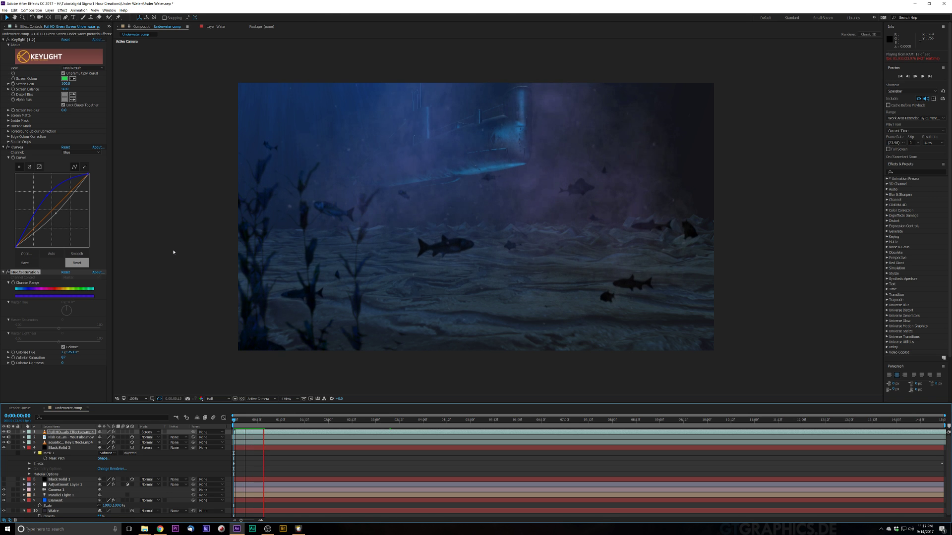
pyautogui.press('space')
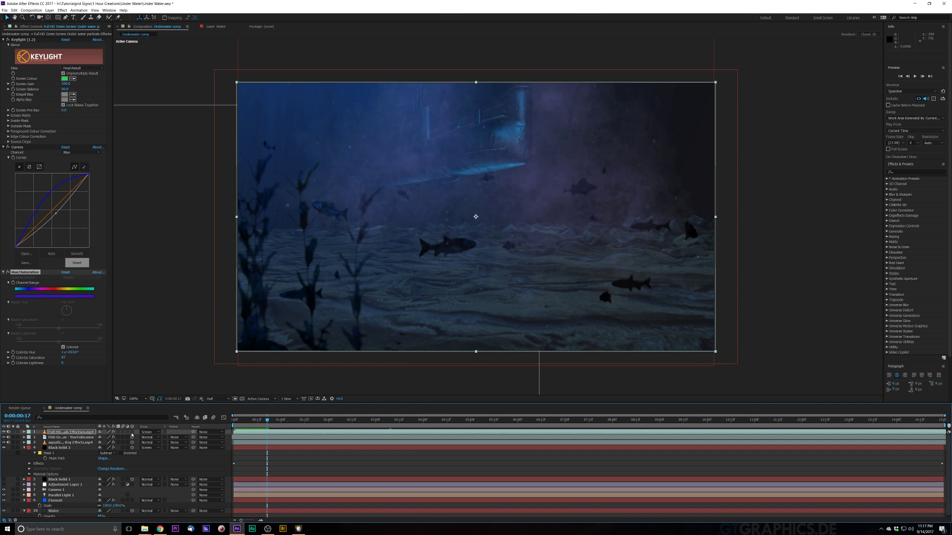
pyautogui.press('space')
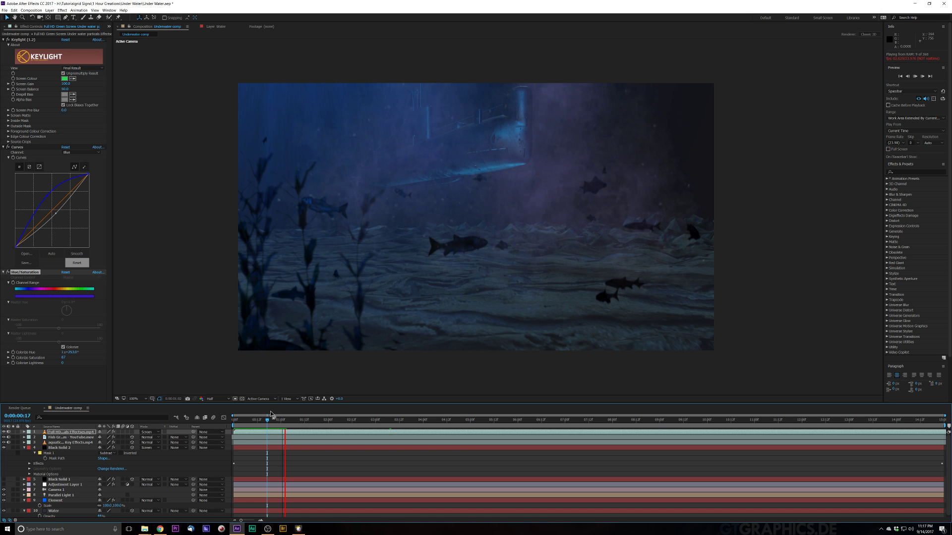
# Step: Lower the particles layer's opacity to roughly a third and preview the subtler particles up to 0:00:03:09
pyautogui.press('space')
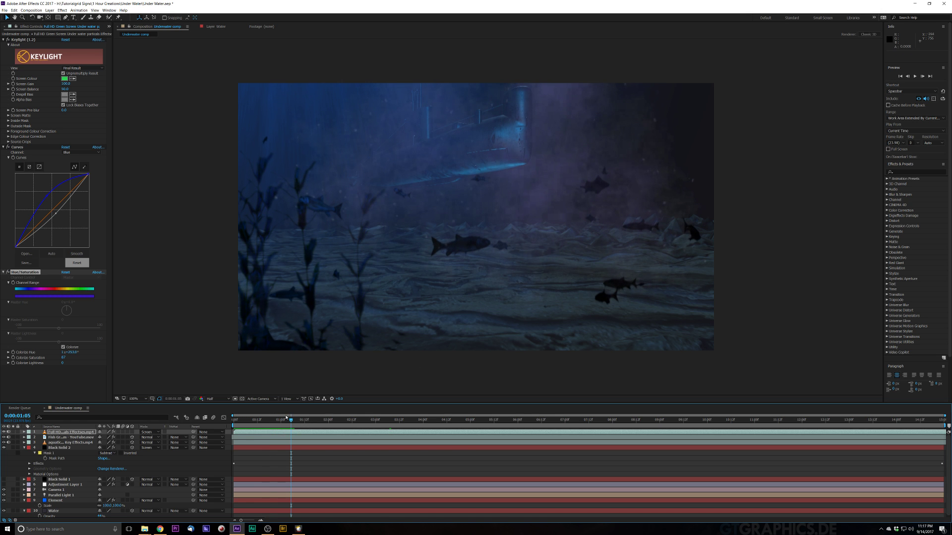
pyautogui.press('t')
pyautogui.moveTo(100, 437); pyautogui.dragTo(91, 438)
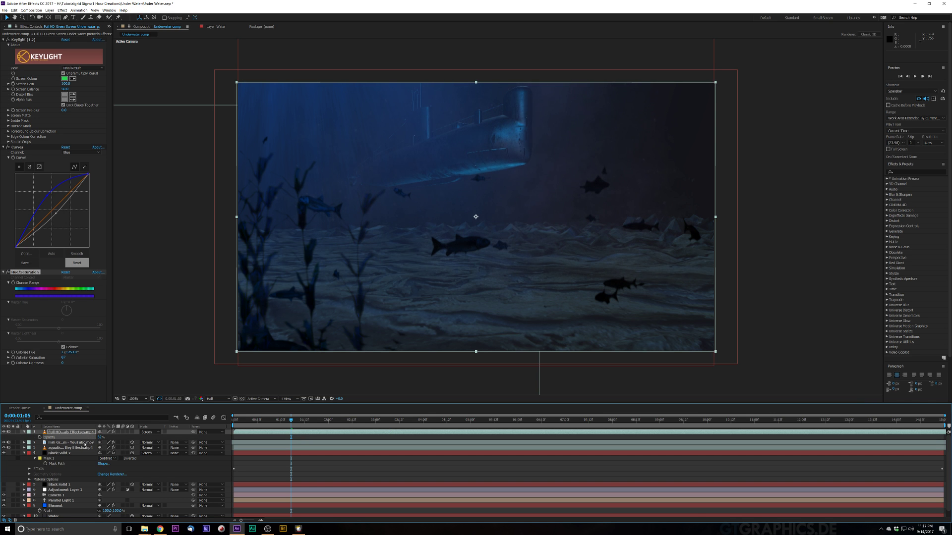
pyautogui.press('space')
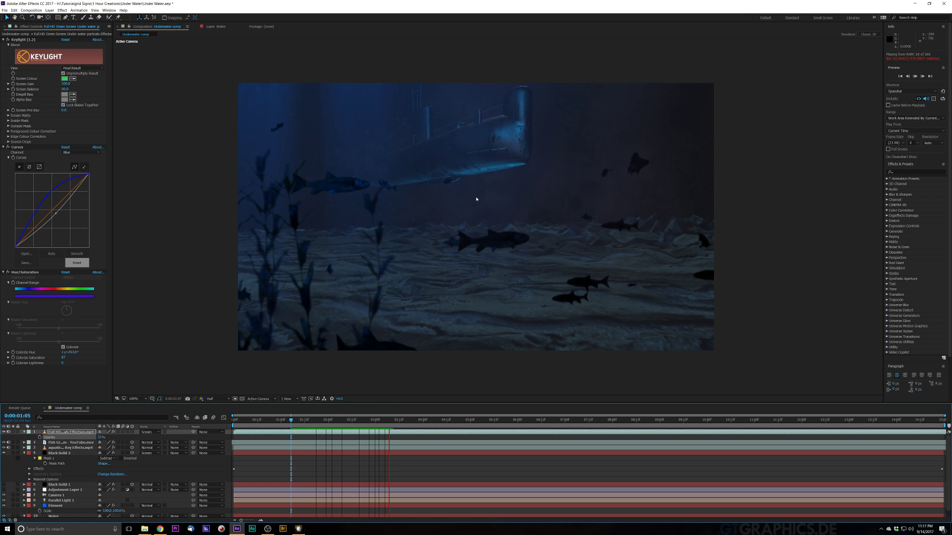
pyautogui.press('space')
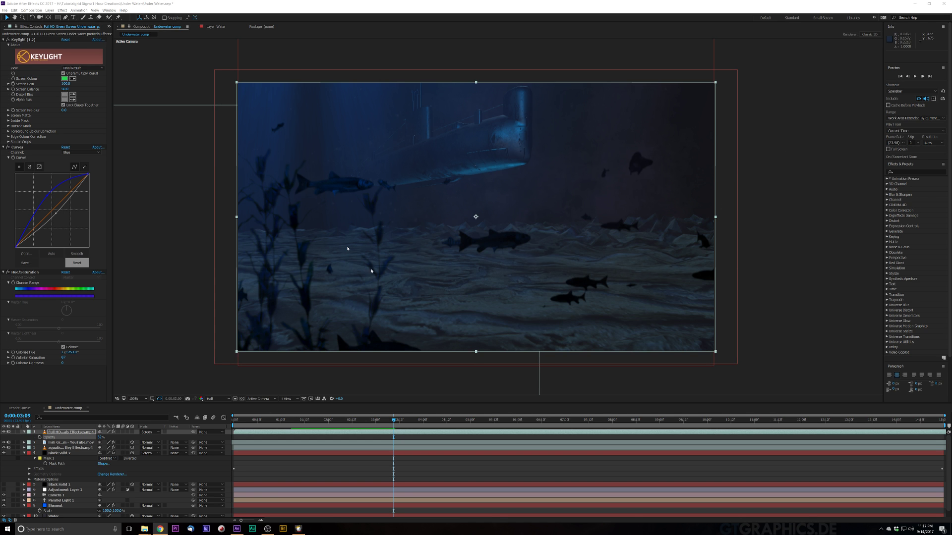
pyautogui.click(61, 453)
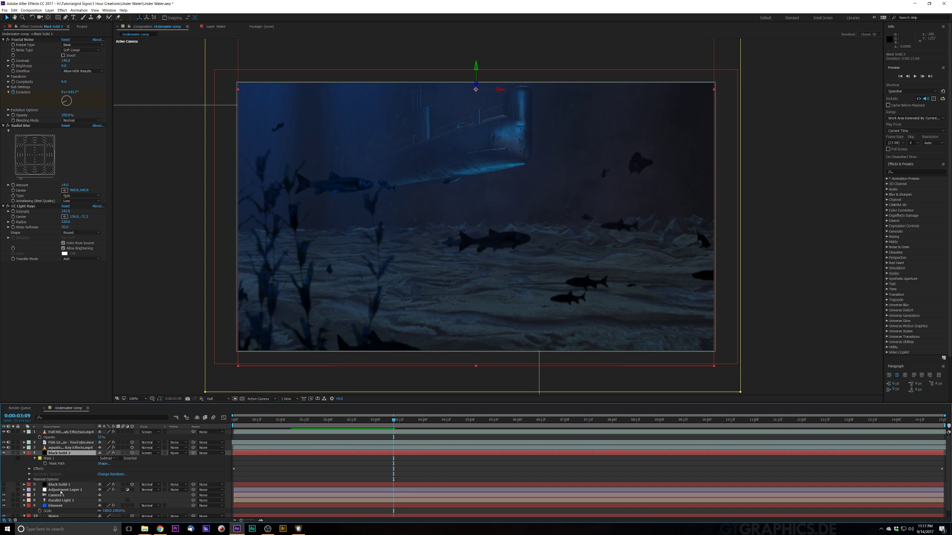
pyautogui.click(56, 506)
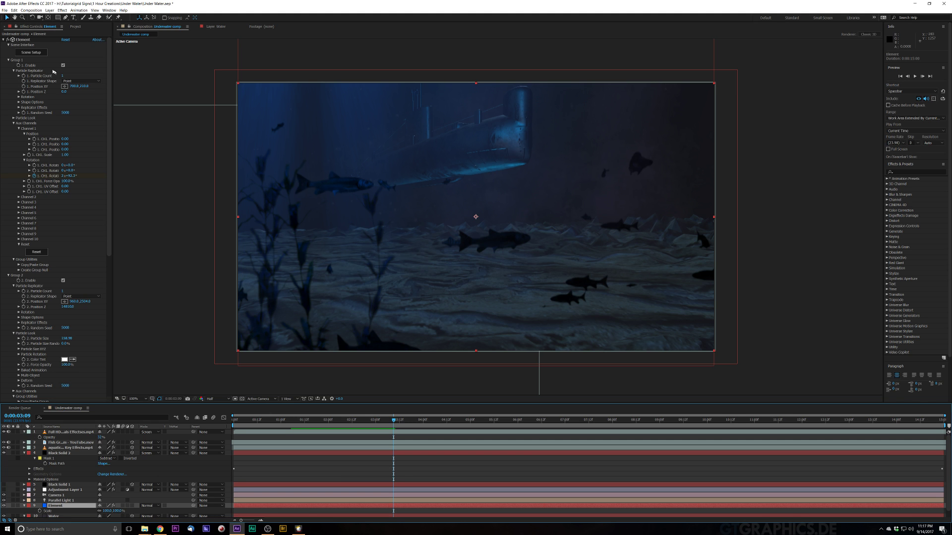
pyautogui.click(24, 87)
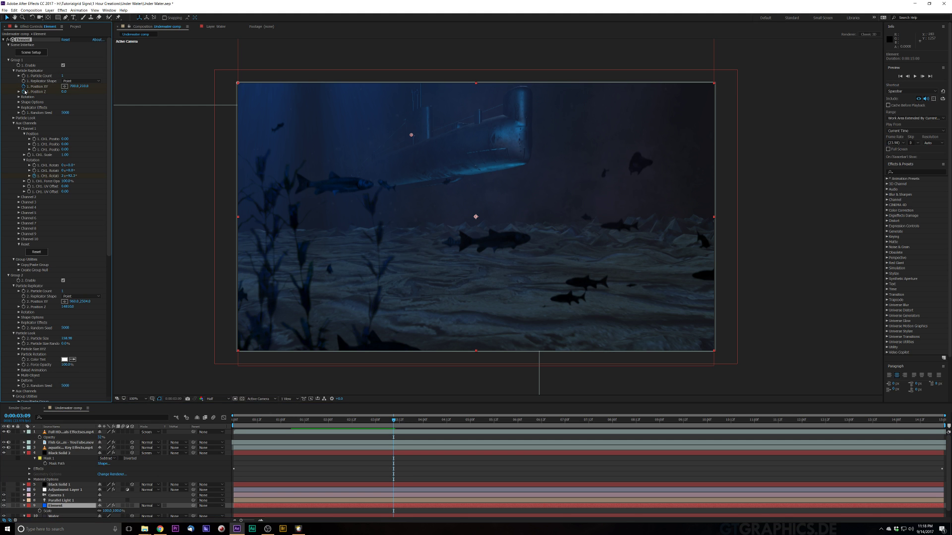
pyautogui.click(24, 91)
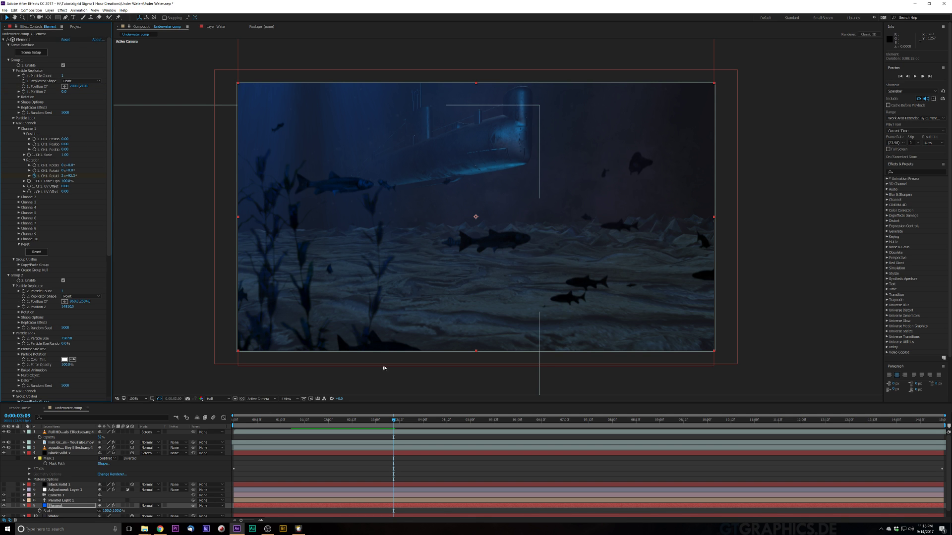
pyautogui.hotkey('ctrl', 'z')
# Step: On the Element layer at the first frame, keyframe Group 1's Position XY and Z, with X at 299 and Z farther from the camera
pyautogui.click(236, 421)
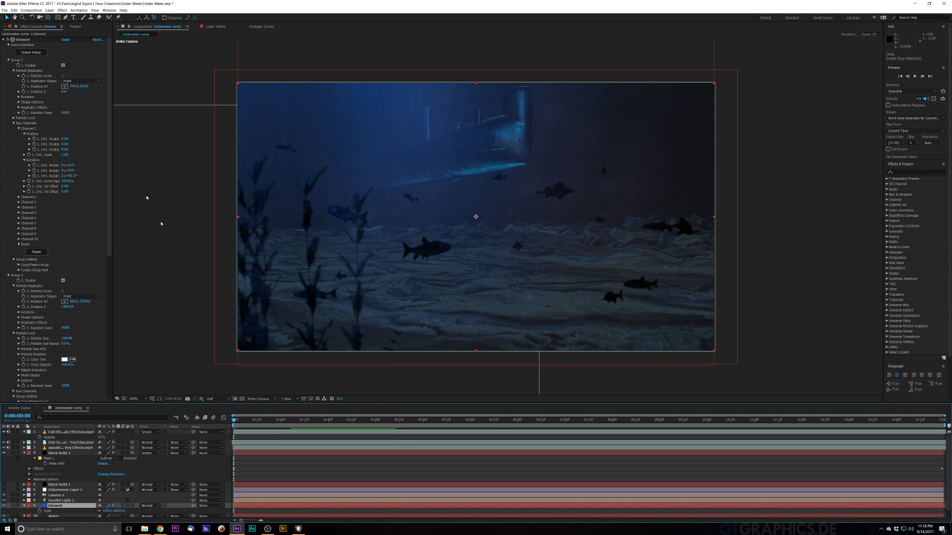
pyautogui.click(25, 88)
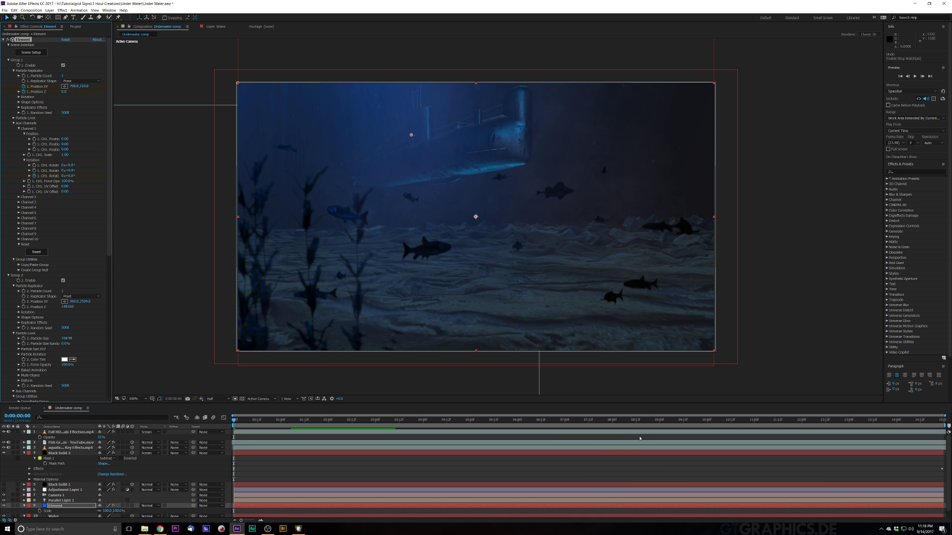
pyautogui.moveTo(64, 91)
pyautogui.mouseDown()
pyautogui.moveTo(53, 94)
pyautogui.moveTo(81, 93)
pyautogui.mouseUp()
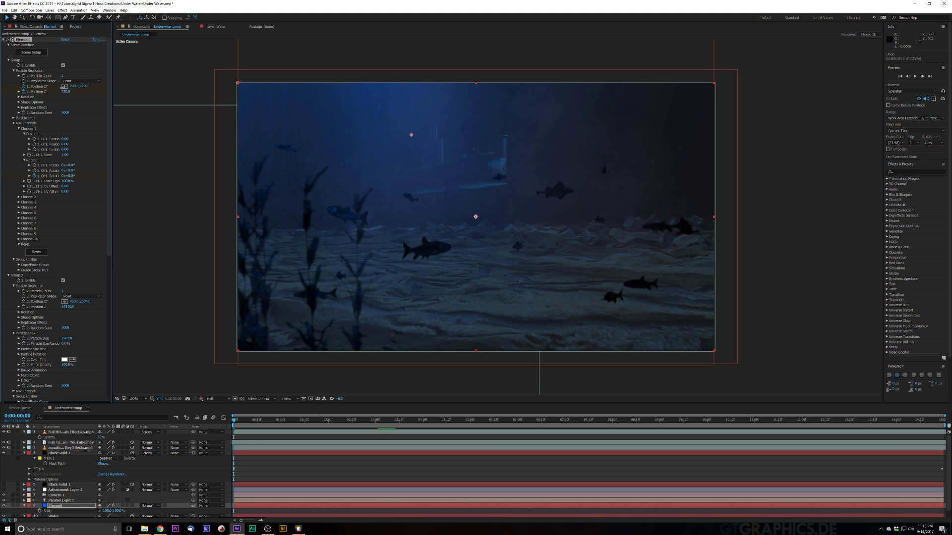
pyautogui.moveTo(64, 86); pyautogui.dragTo(37, 92)
pyautogui.moveTo(32, 92); pyautogui.dragTo(2, 137)
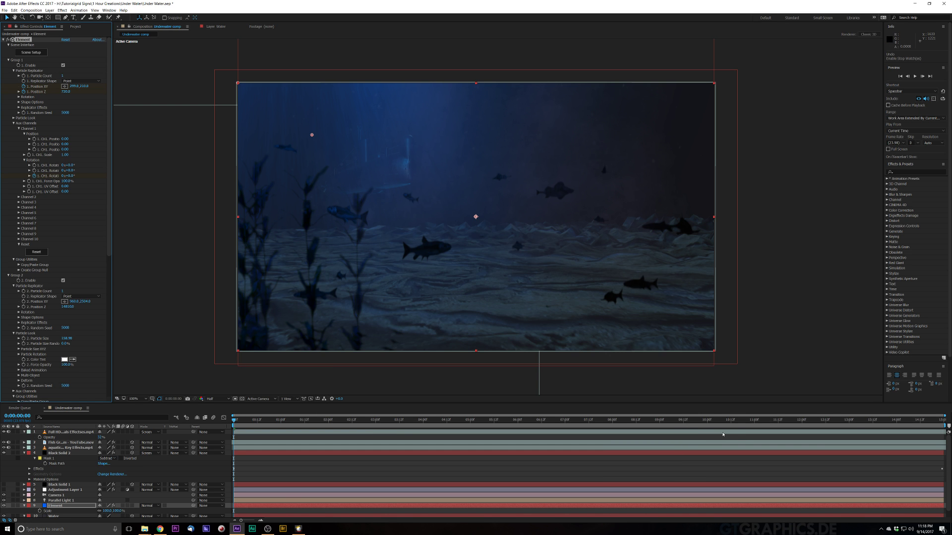
# Step: At 0:00:14:23, bring the submarine much closer with a negative Position Z and shift its Position X to about 1219
pyautogui.moveTo(762, 419); pyautogui.dragTo(944, 422)
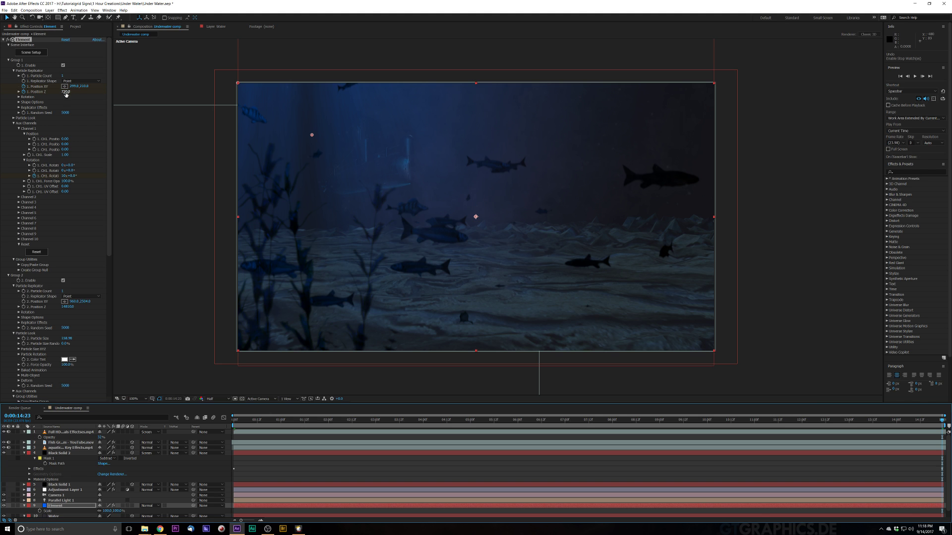
pyautogui.moveTo(65, 92); pyautogui.dragTo(32, 114)
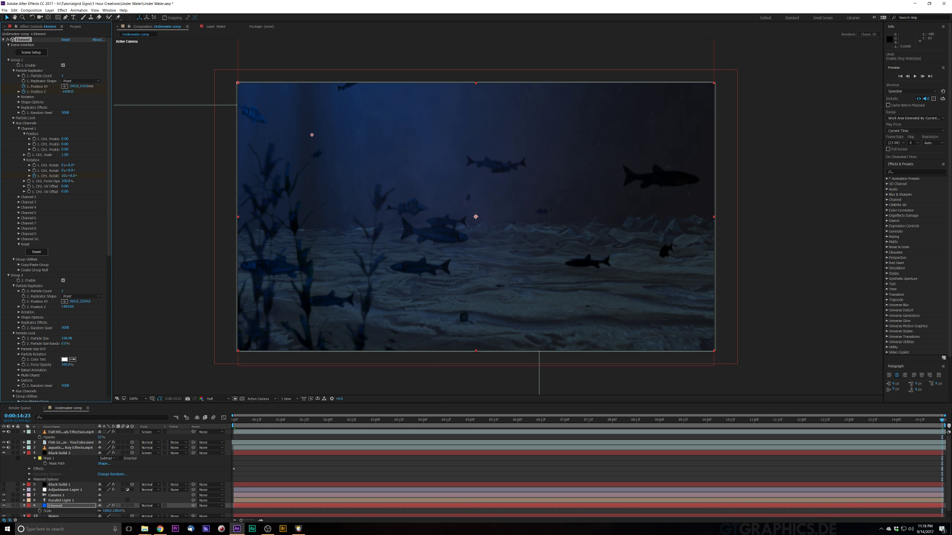
pyautogui.moveTo(167, 99); pyautogui.dragTo(423, 148)
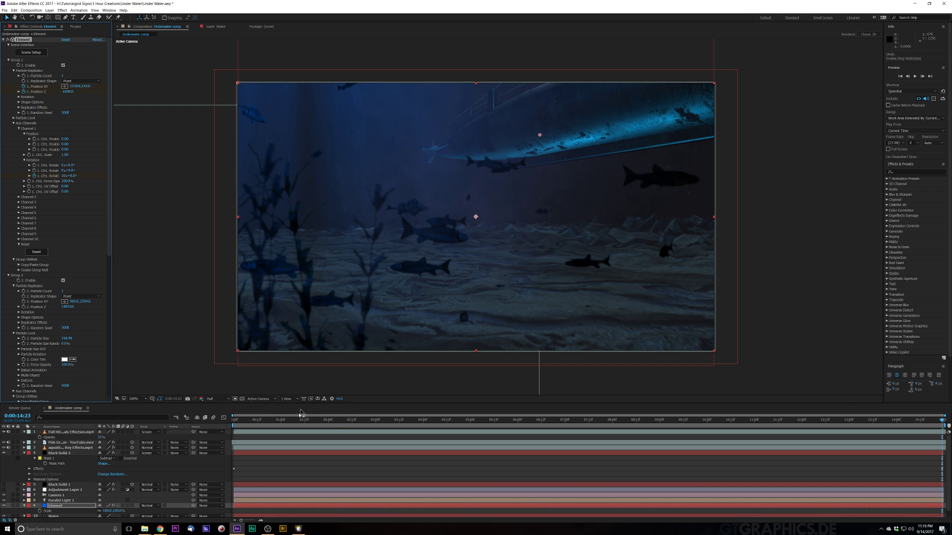
# Step: Preview the submarine's animated approach from the first frame to 0:00:10:00, and return to the start
pyautogui.click(233, 421)
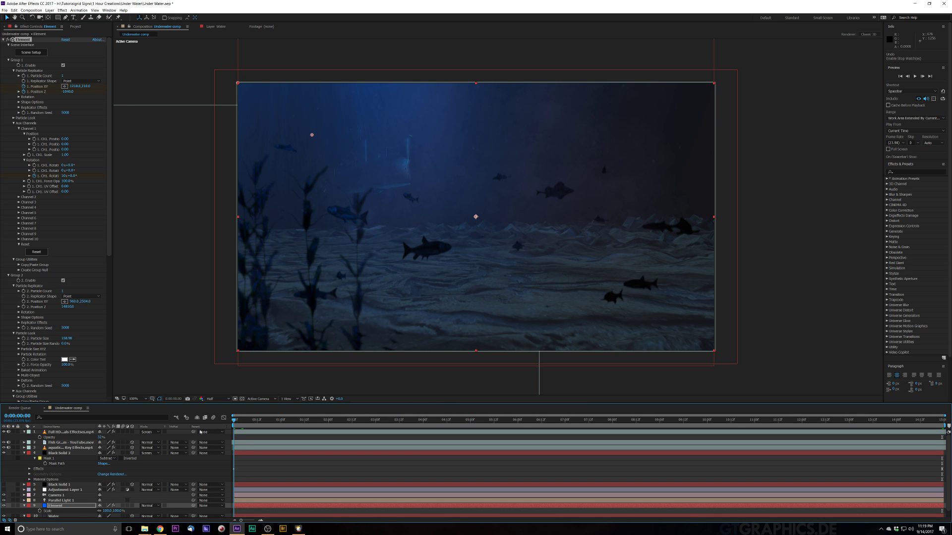
pyautogui.click(153, 238)
pyautogui.press('space')
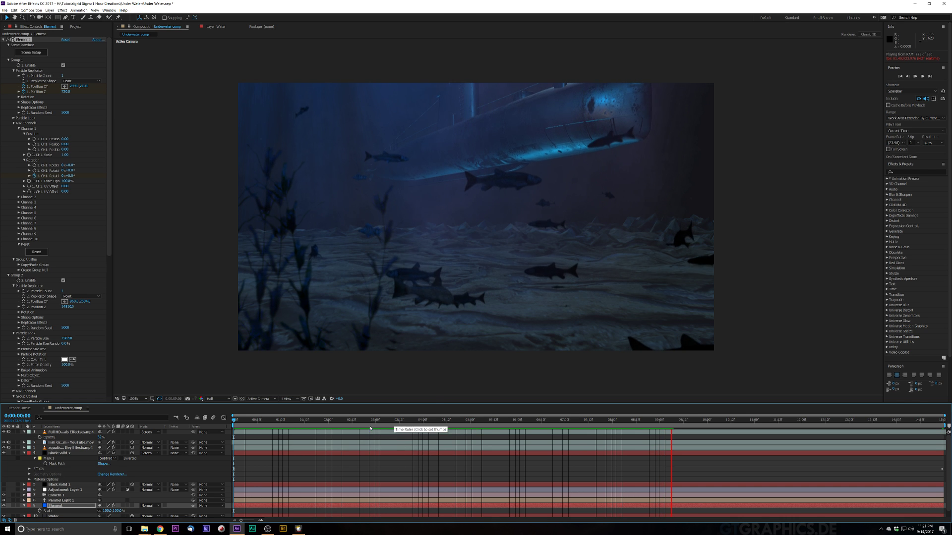
pyautogui.press('space')
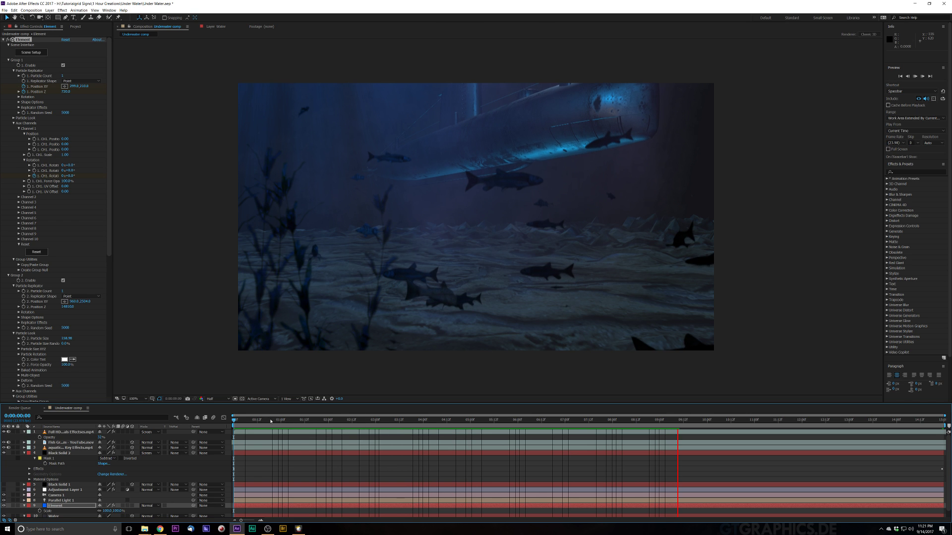
pyautogui.moveTo(270, 421); pyautogui.dragTo(203, 427)
pyautogui.press('space')
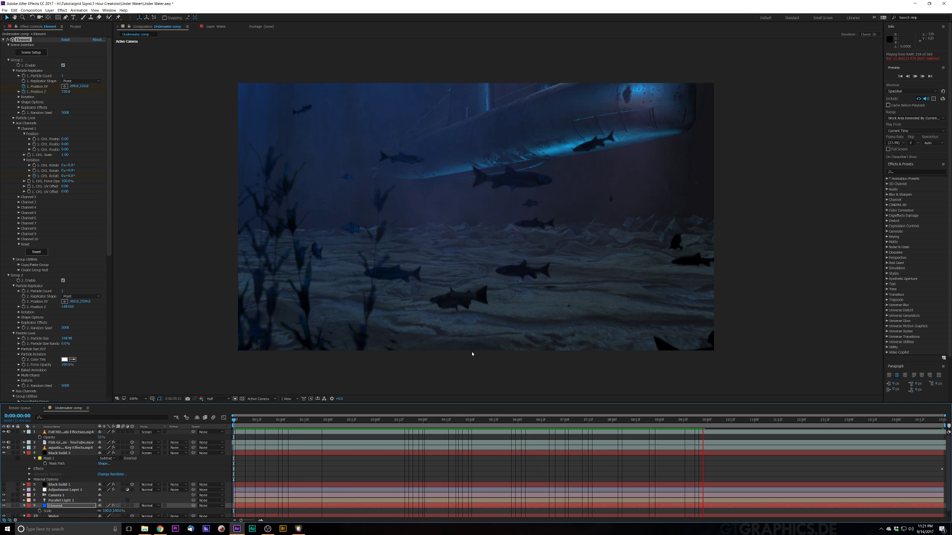
pyautogui.press('space')
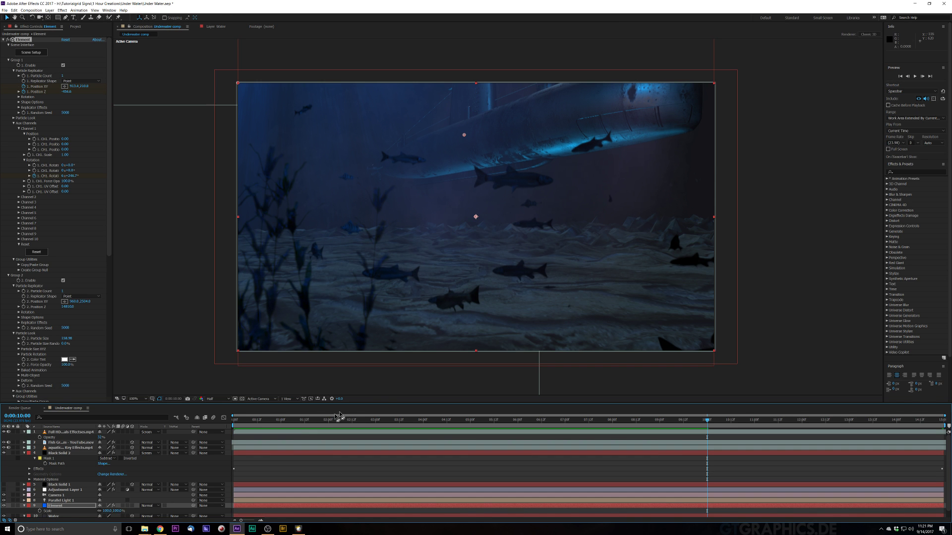
pyautogui.moveTo(260, 424); pyautogui.dragTo(202, 436)
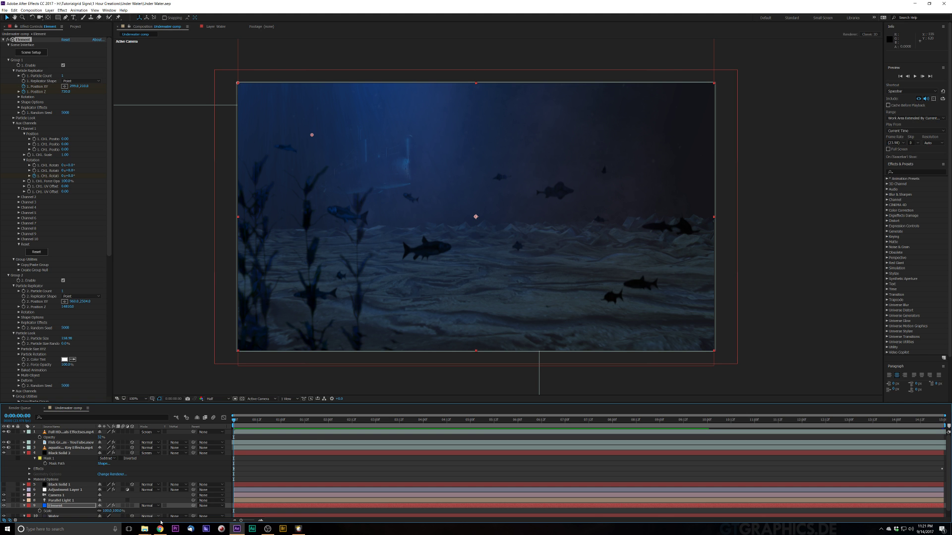
# Step: Collapse Black Solid 2, expand Camera 1's properties, and turn on its Depth of Field at 0:00:06:02
pyautogui.moveTo(154, 533)
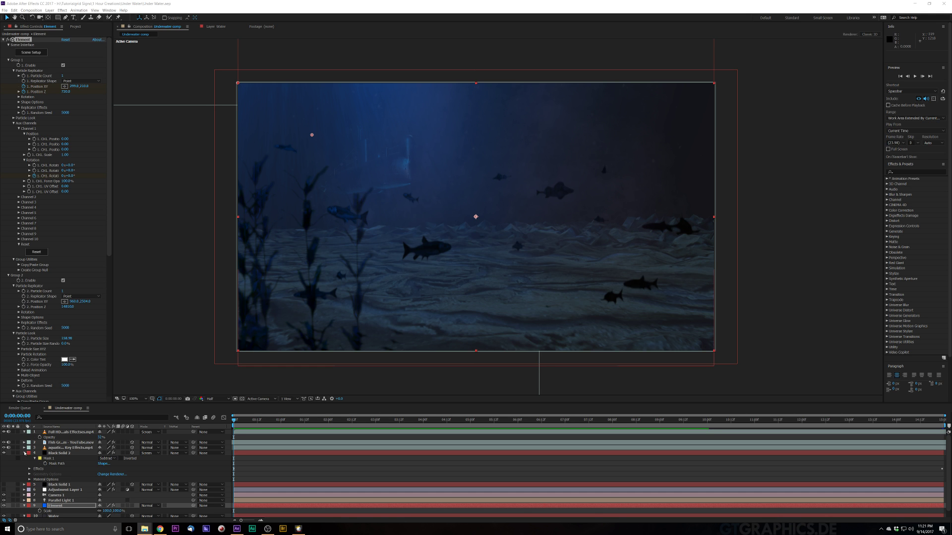
pyautogui.click(24, 453)
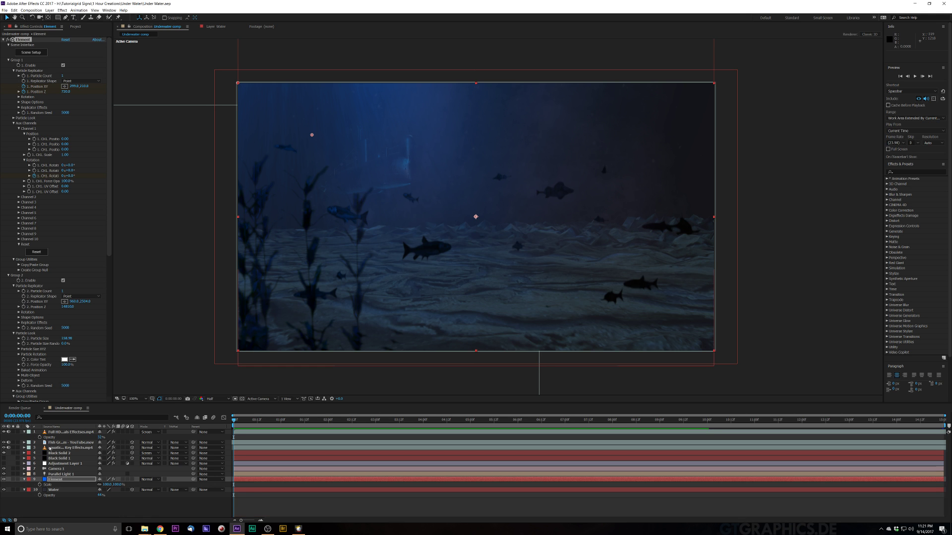
pyautogui.click(53, 469)
pyautogui.click(24, 469)
pyautogui.scroll(-2, 200, 460)
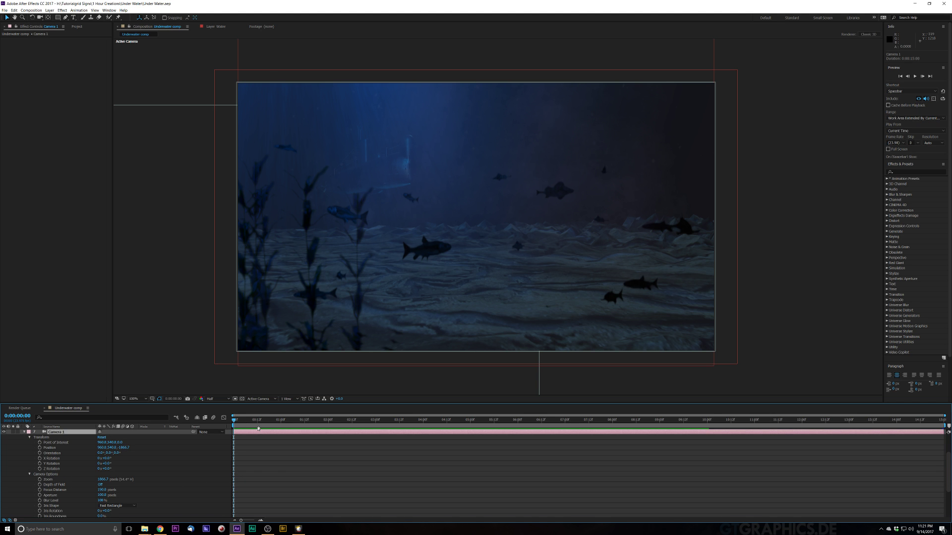
pyautogui.moveTo(250, 422); pyautogui.dragTo(521, 422)
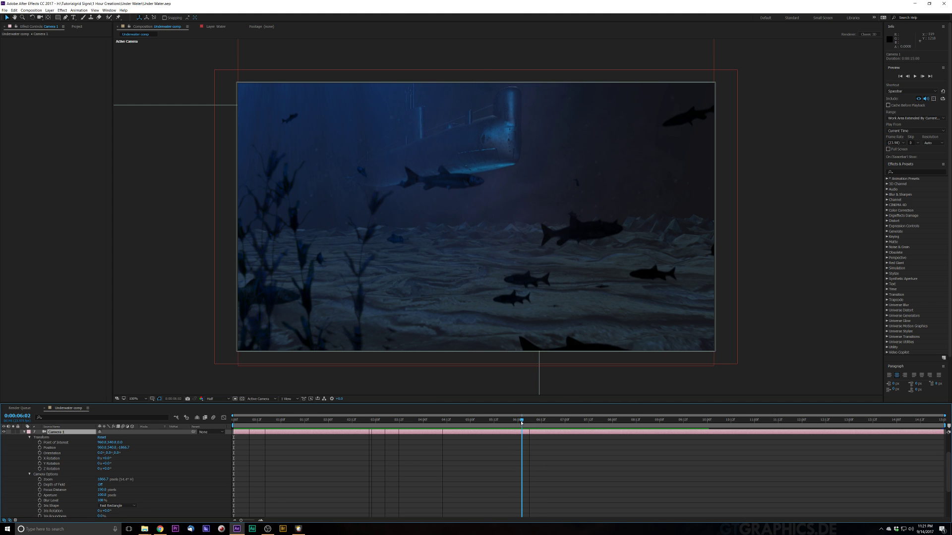
pyautogui.click(100, 485)
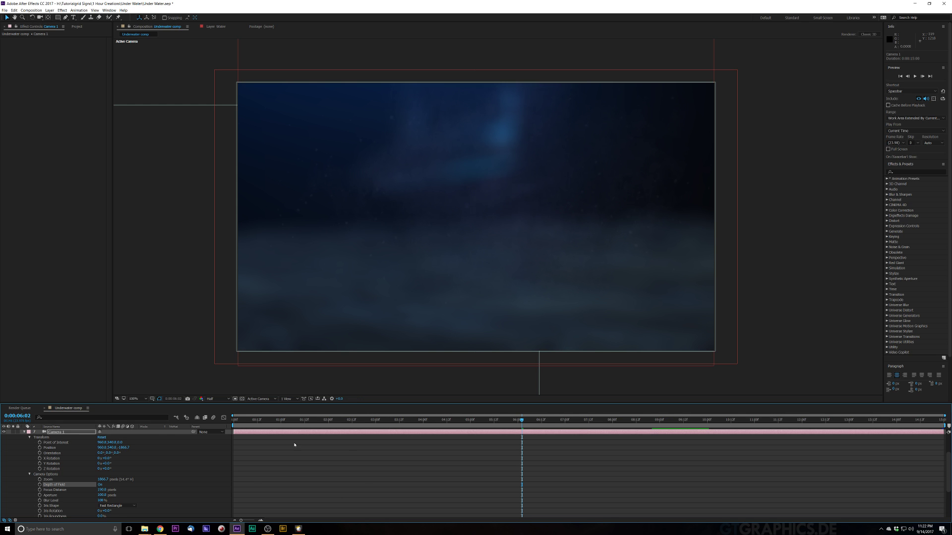
# Step: Raise Camera 1's Focus Distance to about 1430 pixels at 0:00:06:02 and keyframe it there
pyautogui.scroll(3, 223, 459)
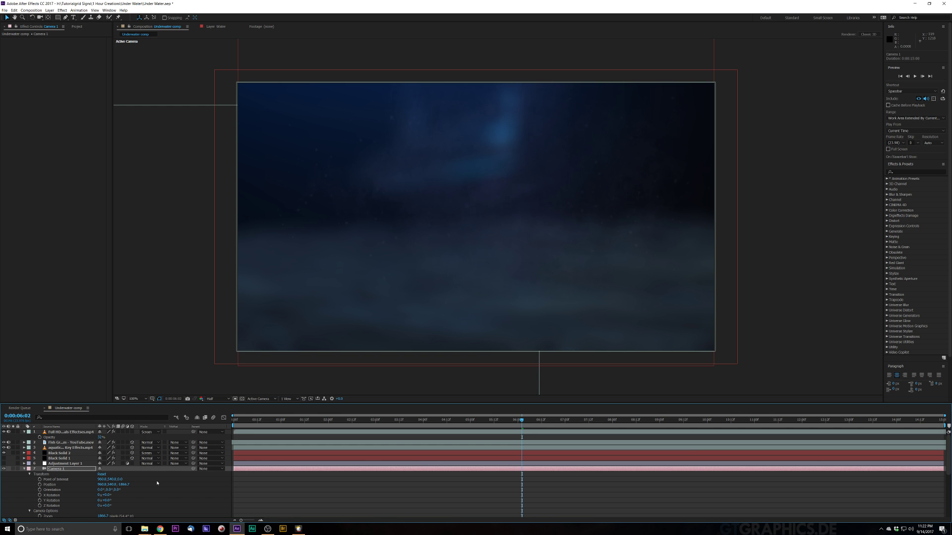
pyautogui.scroll(-4, 159, 478)
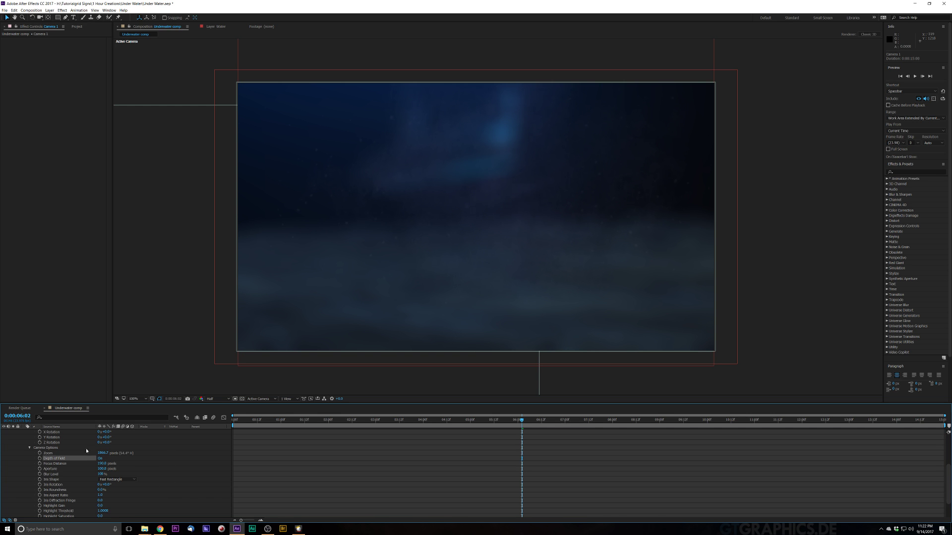
pyautogui.moveTo(101, 463); pyautogui.dragTo(293, 466)
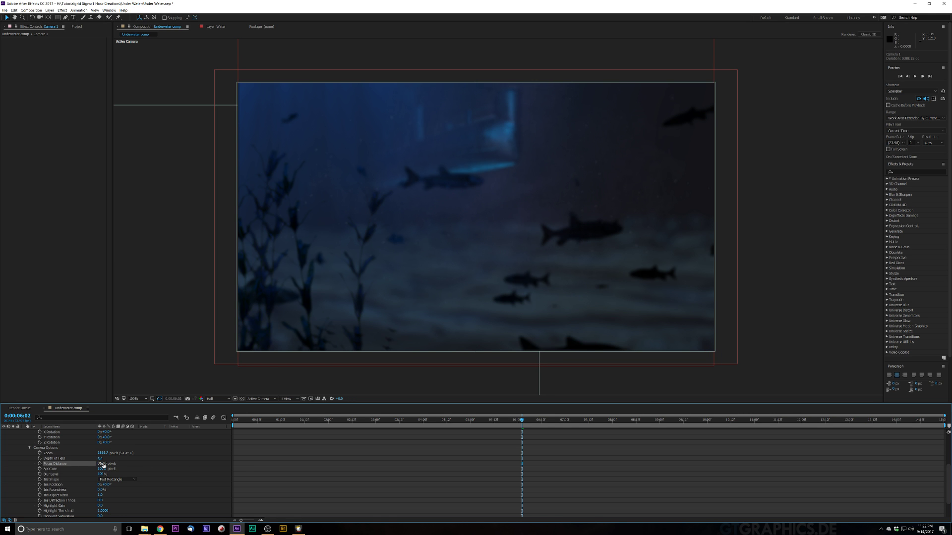
pyautogui.moveTo(102, 465); pyautogui.dragTo(224, 464)
pyautogui.moveTo(104, 464); pyautogui.dragTo(178, 467)
pyautogui.scroll(-1, 434, 268)
pyautogui.scroll(1, 446, 259)
pyautogui.click(40, 463)
# Step: Add a Focus Distance keyframe at the first frame, trying nearer focus values before settling on about 1310 pixels
pyautogui.click(502, 420)
pyautogui.moveTo(272, 450); pyautogui.dragTo(206, 451)
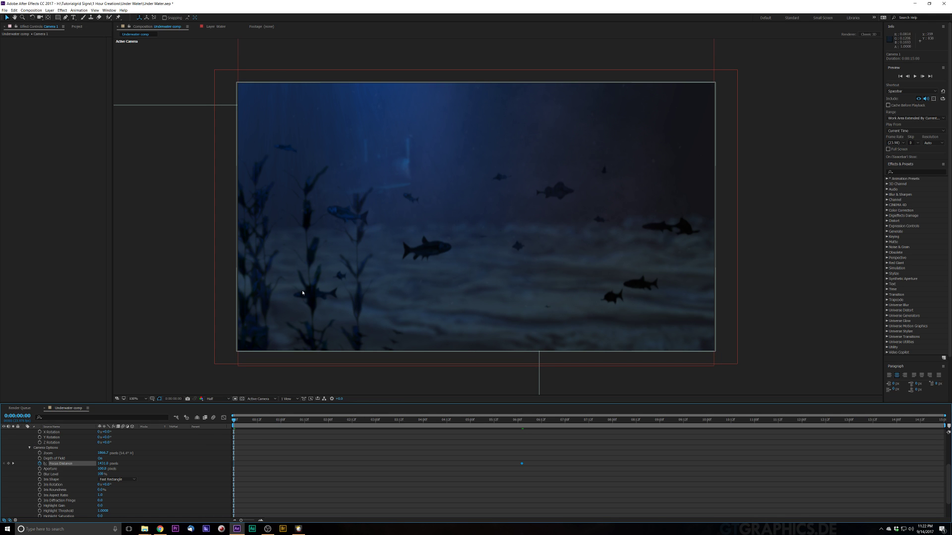
pyautogui.click(103, 463)
pyautogui.write('1168')
pyautogui.press('Return')
pyautogui.moveTo(49, 499); pyautogui.dragTo(2, 499)
pyautogui.moveTo(98, 464); pyautogui.dragTo(56, 496)
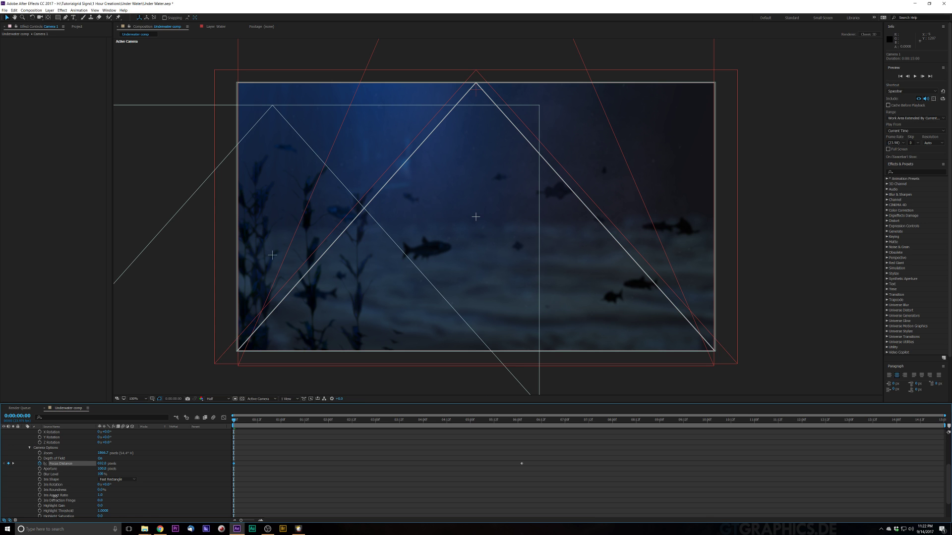
pyautogui.moveTo(55, 496); pyautogui.dragTo(215, 466)
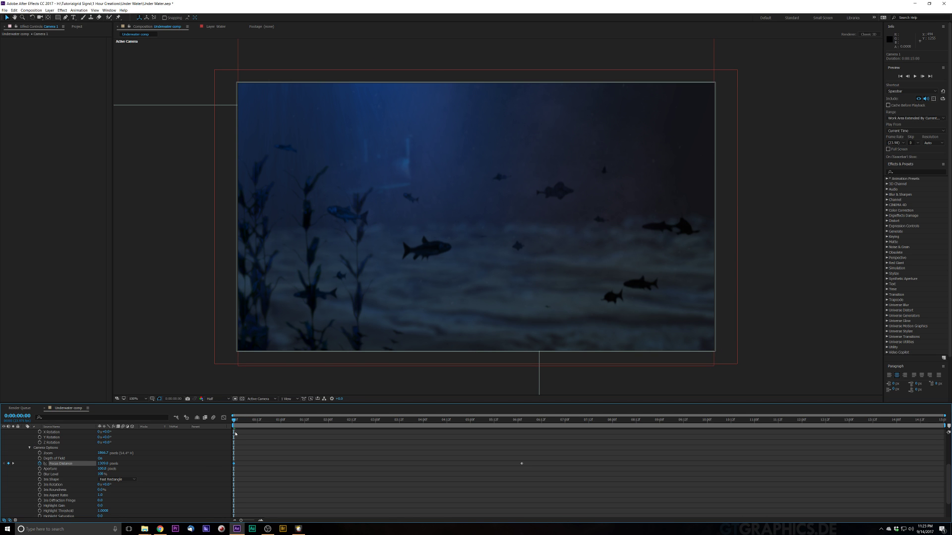
# Step: Preview the focus change and move the second Focus Distance keyframe earlier, to 0:00:03:01
pyautogui.press('space')
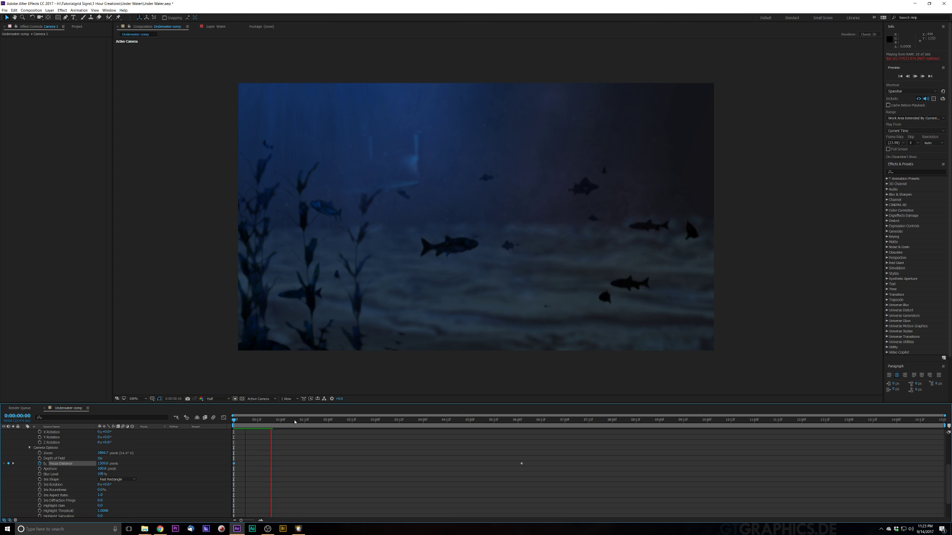
pyautogui.moveTo(278, 421); pyautogui.dragTo(407, 422)
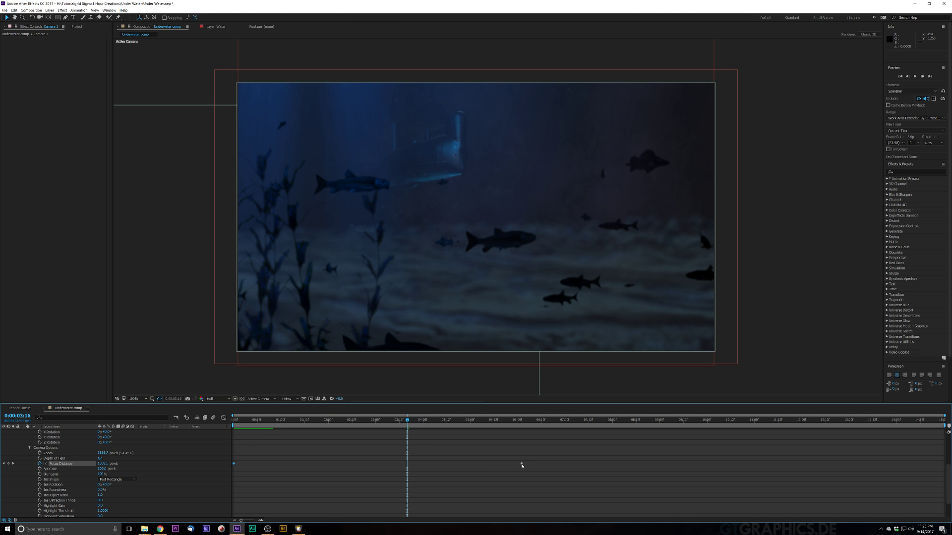
pyautogui.moveTo(521, 465); pyautogui.dragTo(378, 470)
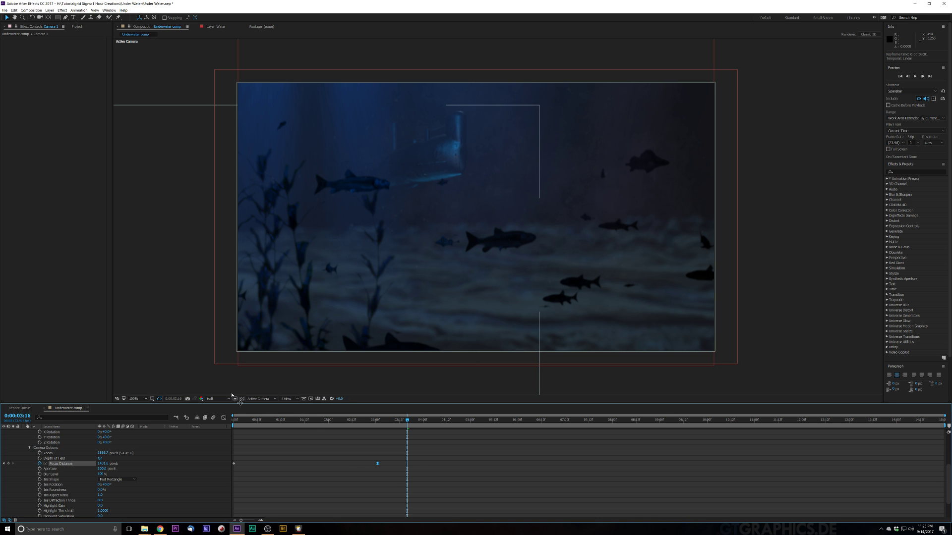
# Step: Preview the underwater animation from the first frame to examine the focus change and the submarine's approach
pyautogui.click(235, 421)
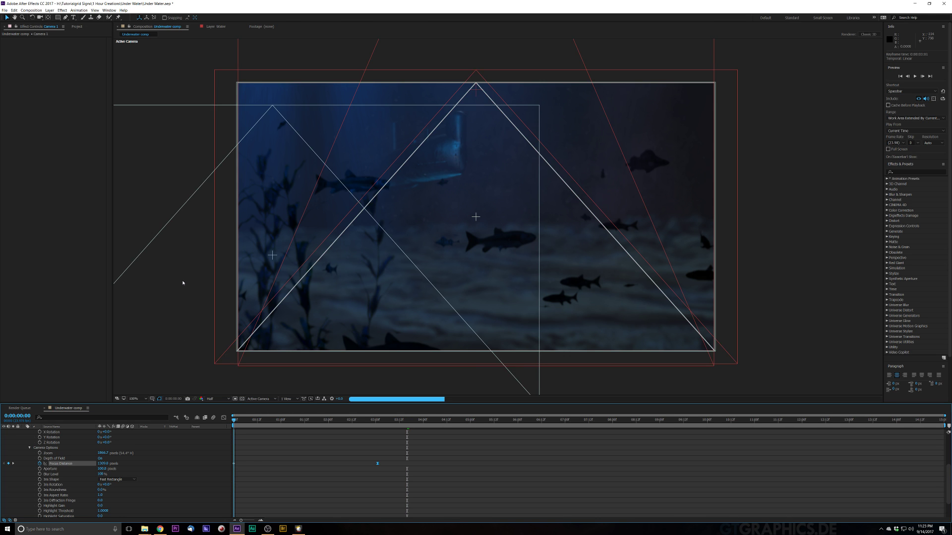
pyautogui.press('space')
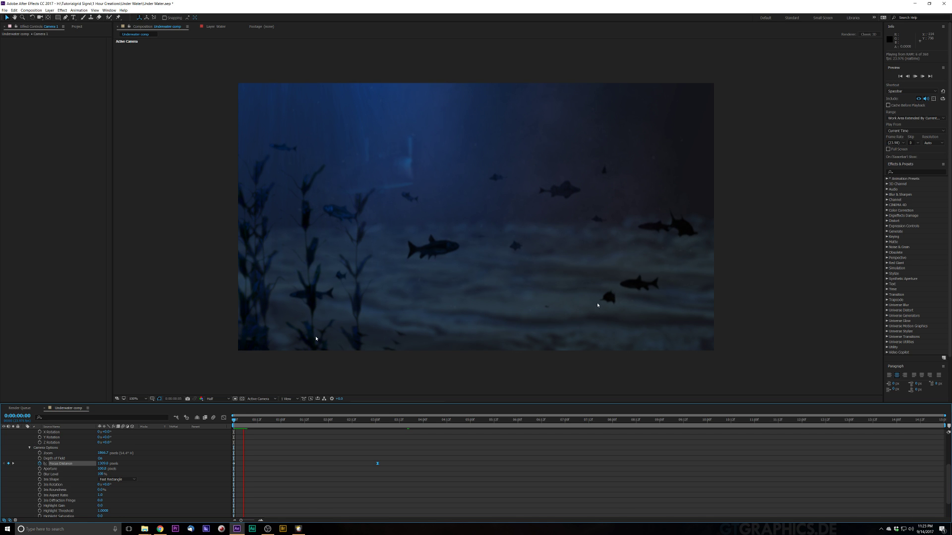
pyautogui.hotkey('alt', 'Tab')
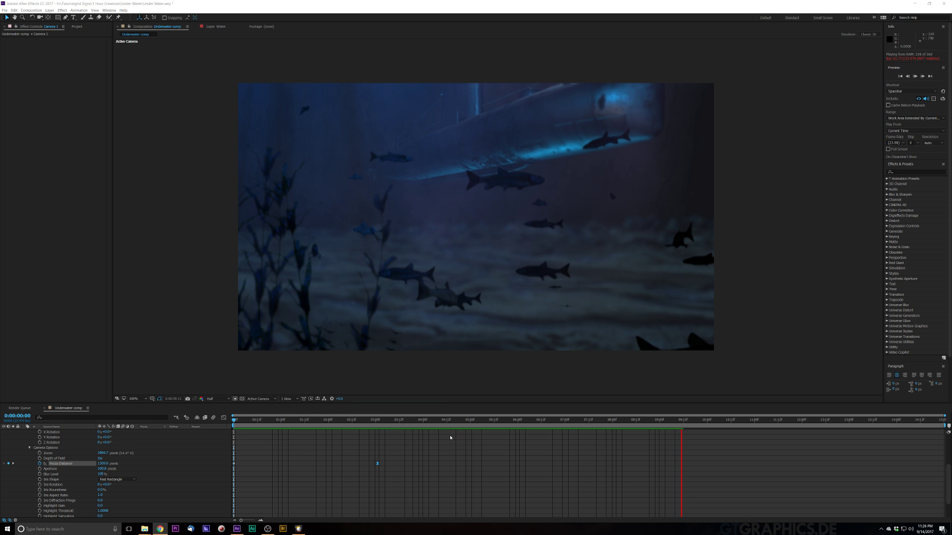
pyautogui.click(545, 421)
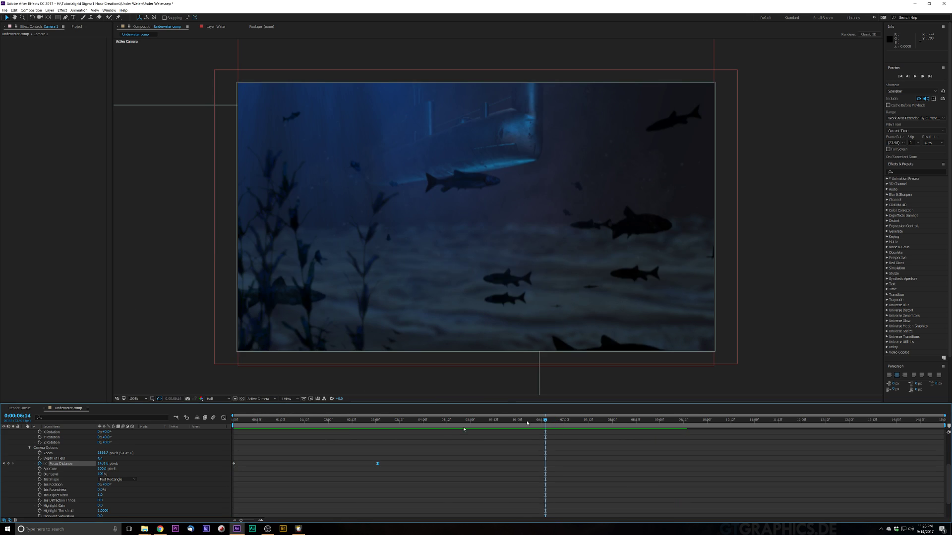
pyautogui.moveTo(527, 423); pyautogui.dragTo(211, 424)
pyautogui.press('space')
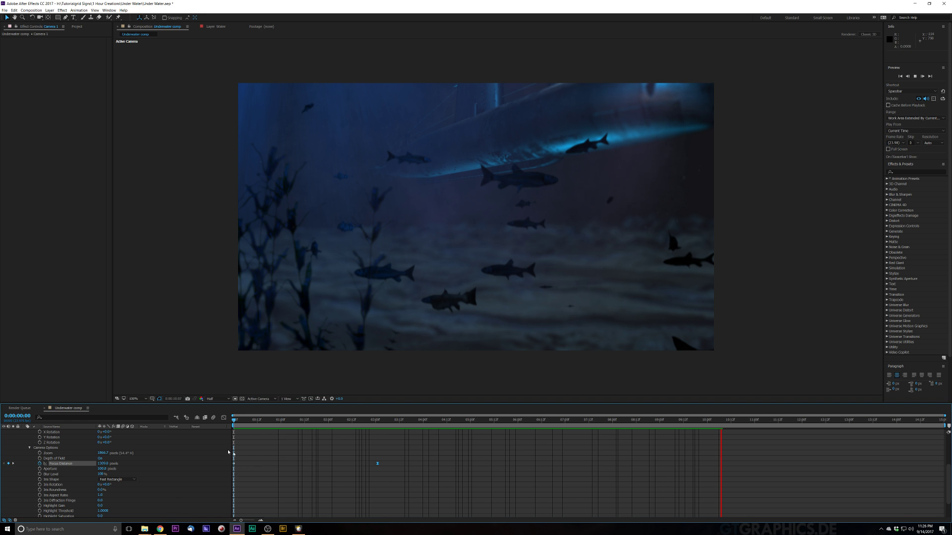
pyautogui.press('space')
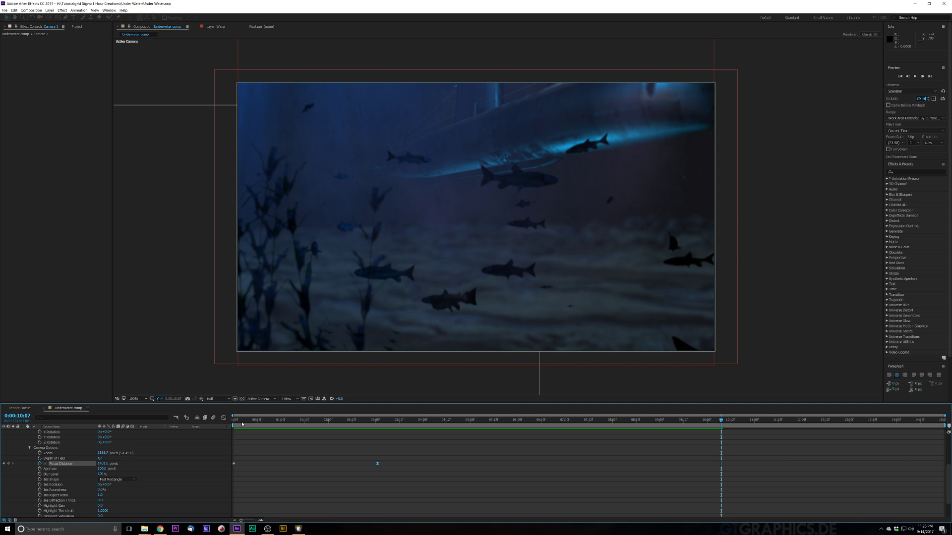
# Step: Increase the CC Light Rays Intensity slightly on Black Solid 2 while viewing the frame at 0:00:00:06
pyautogui.moveTo(242, 424); pyautogui.dragTo(254, 439)
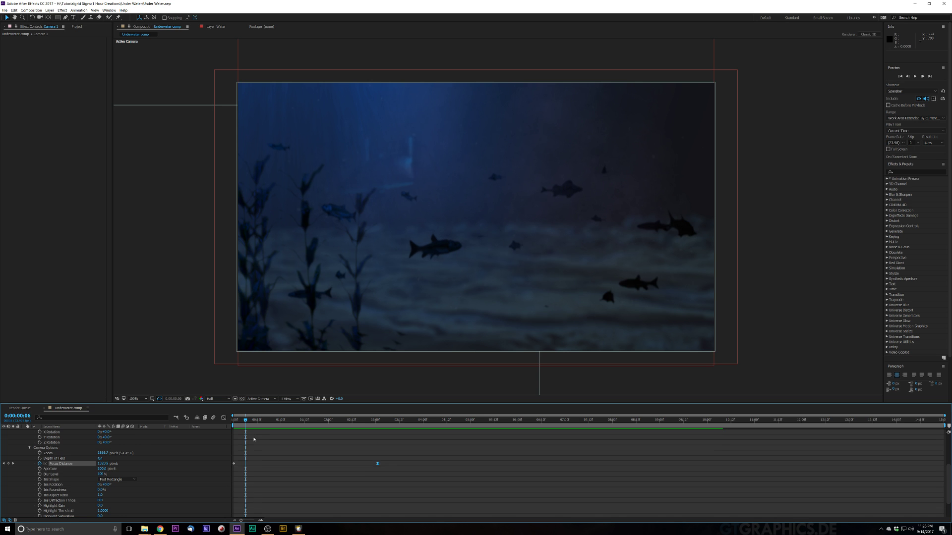
pyautogui.scroll(3, 170, 501)
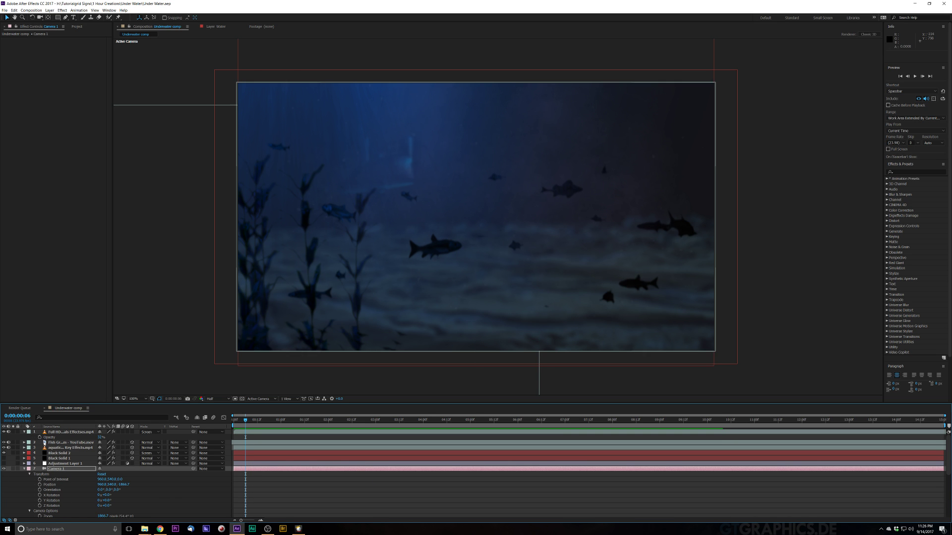
pyautogui.click(57, 454)
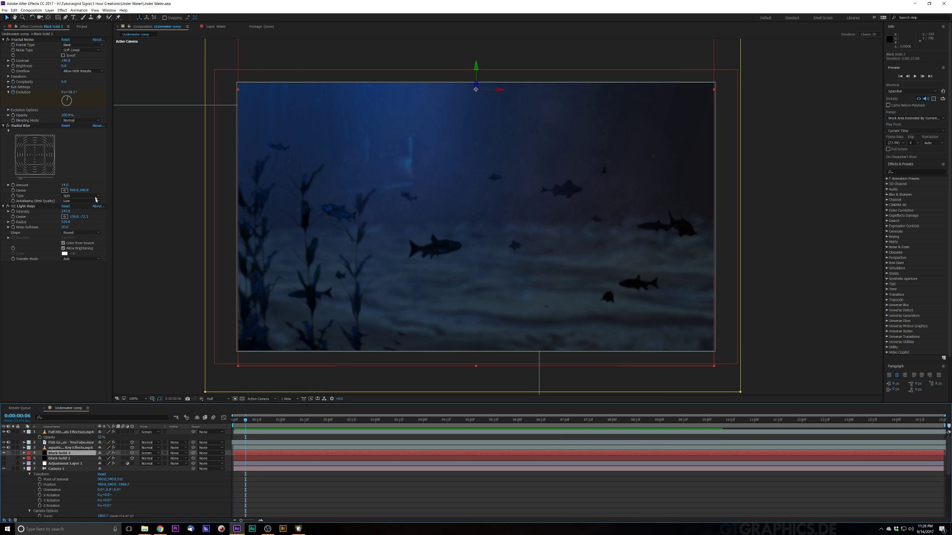
pyautogui.click(71, 211)
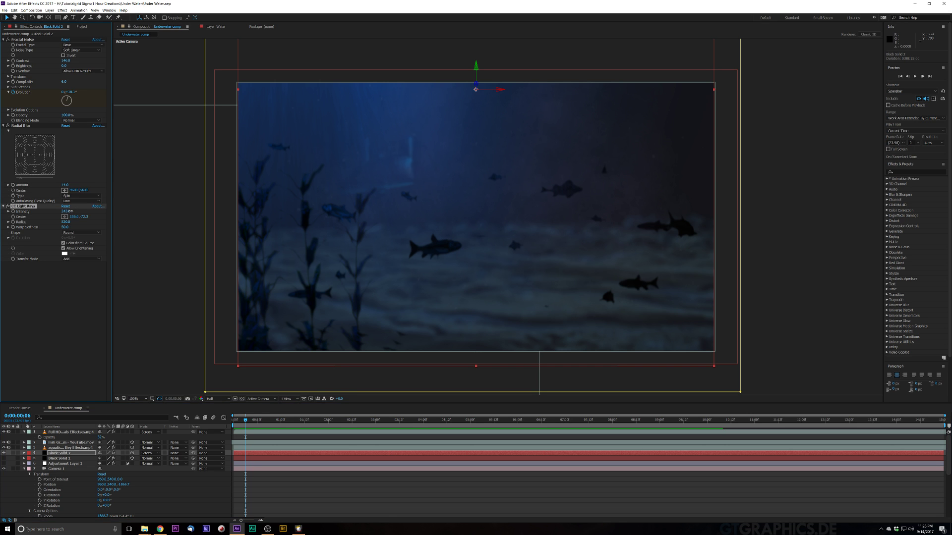
pyautogui.moveTo(71, 211); pyautogui.dragTo(77, 211)
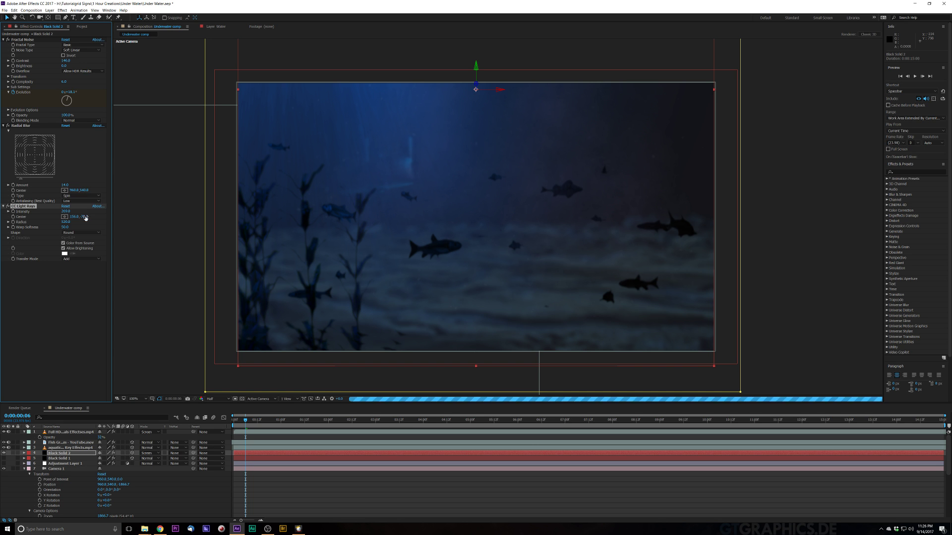
# Step: Create a new black solid at the composition size above all other layers
pyautogui.click(50, 10)
pyautogui.moveTo(72, 17)
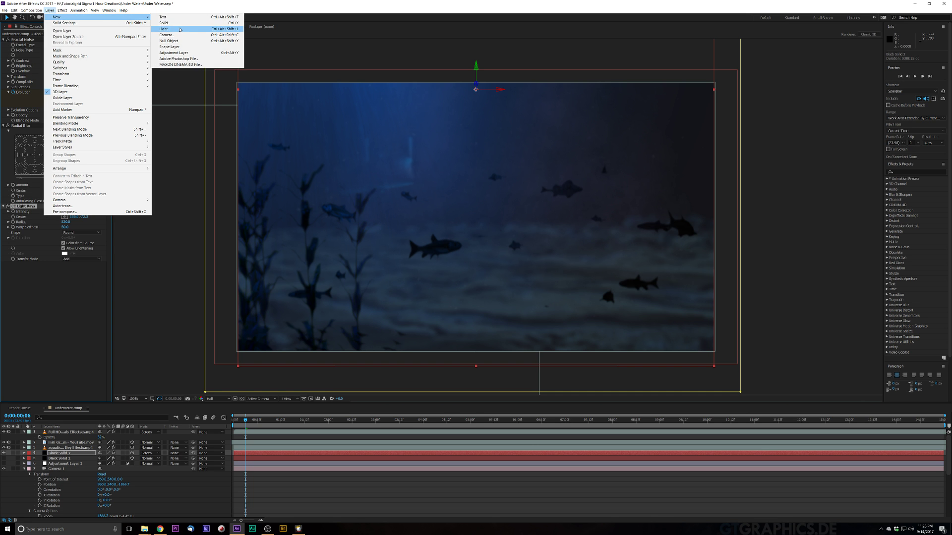
pyautogui.click(164, 23)
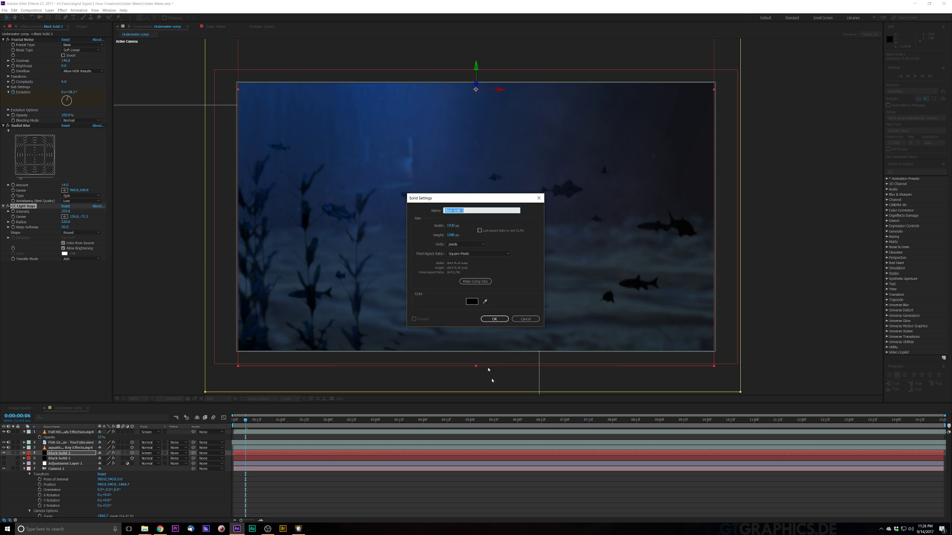
pyautogui.press('Escape')
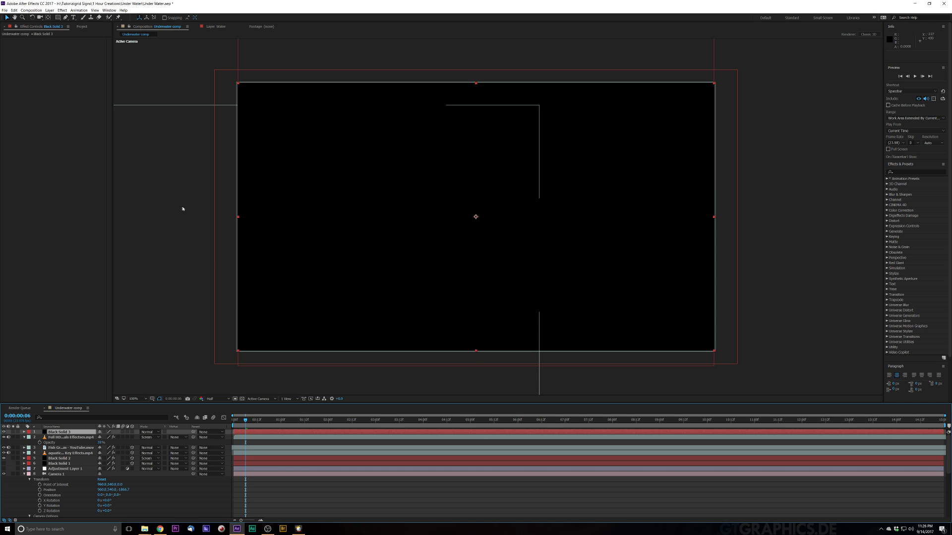
# Step: Add an elliptical mask filling the whole frame to the new black solid and reveal its mask properties
pyautogui.click(58, 18)
pyautogui.click(79, 30)
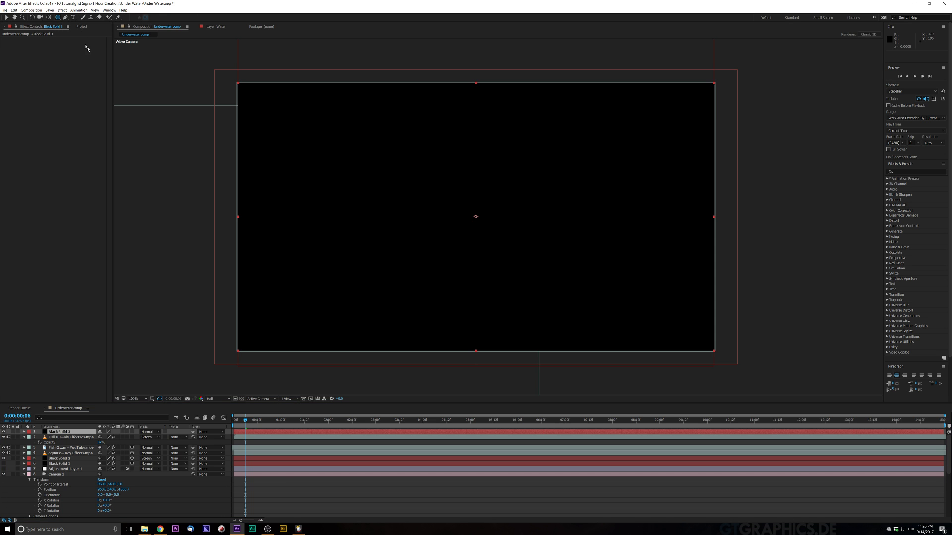
pyautogui.doubleClick(58, 18)
pyautogui.press('m')
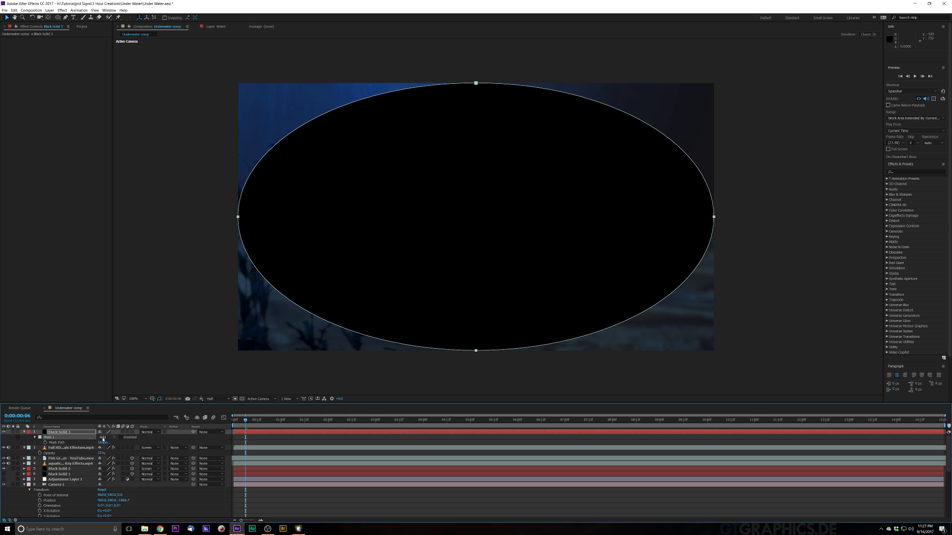
# Step: Set the ellipse mask's mode to Subtract and feather it heavily to form a soft dark vignette
pyautogui.click(103, 438)
pyautogui.click(113, 455)
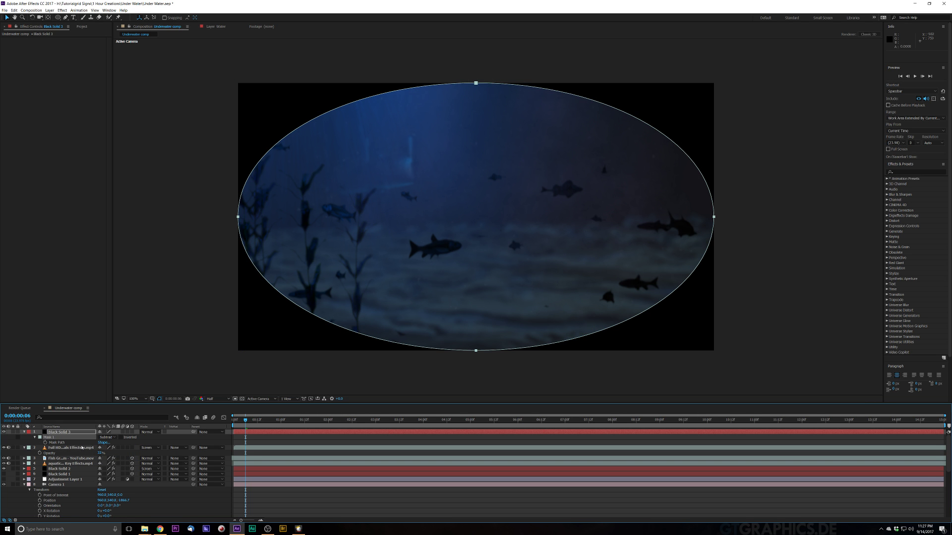
pyautogui.press('f')
pyautogui.moveTo(113, 444); pyautogui.dragTo(338, 447)
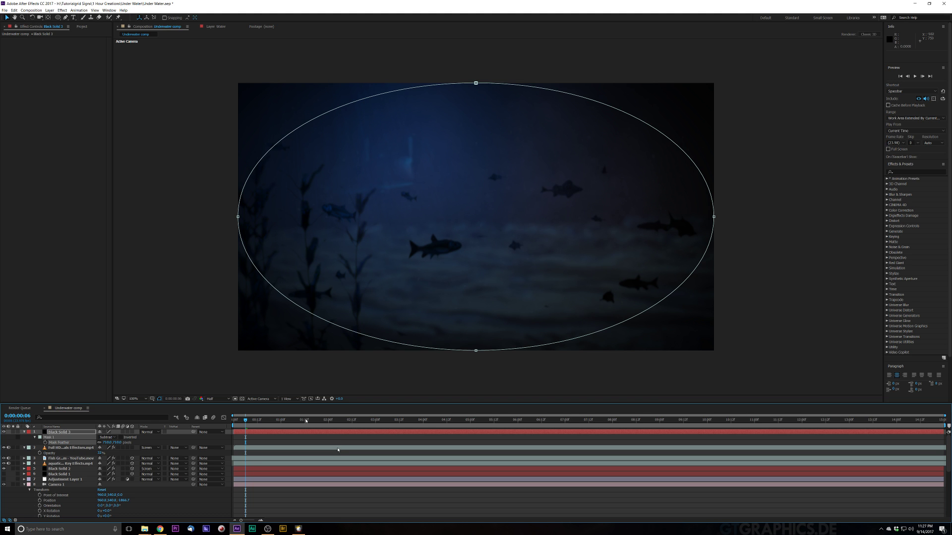
# Step: Reduce the vignette solid's Opacity to 77%
pyautogui.click(217, 343)
pyautogui.press('t')
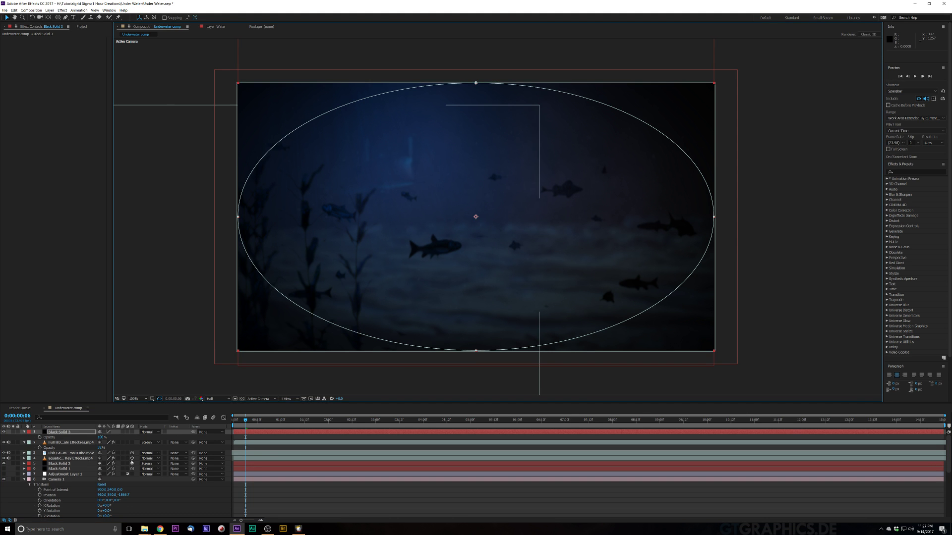
pyautogui.click(172, 314)
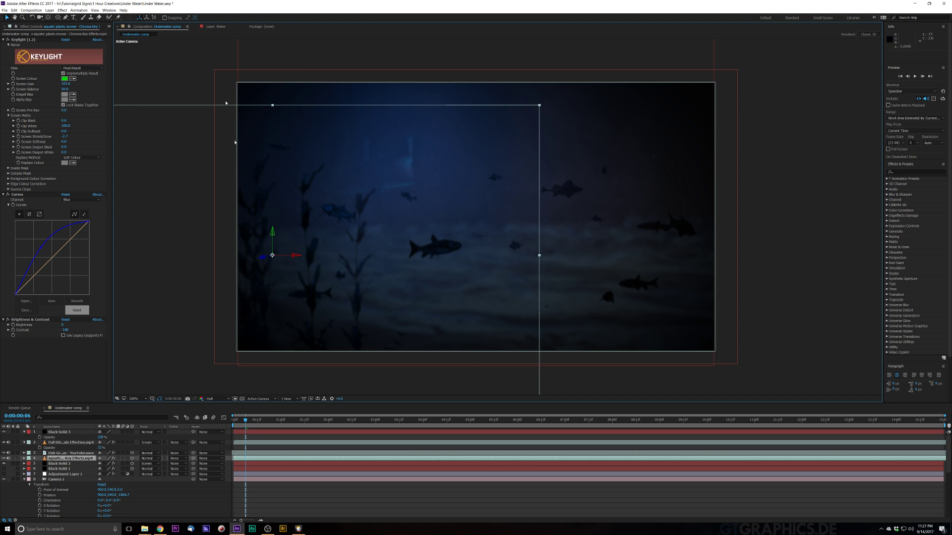
pyautogui.click(212, 200)
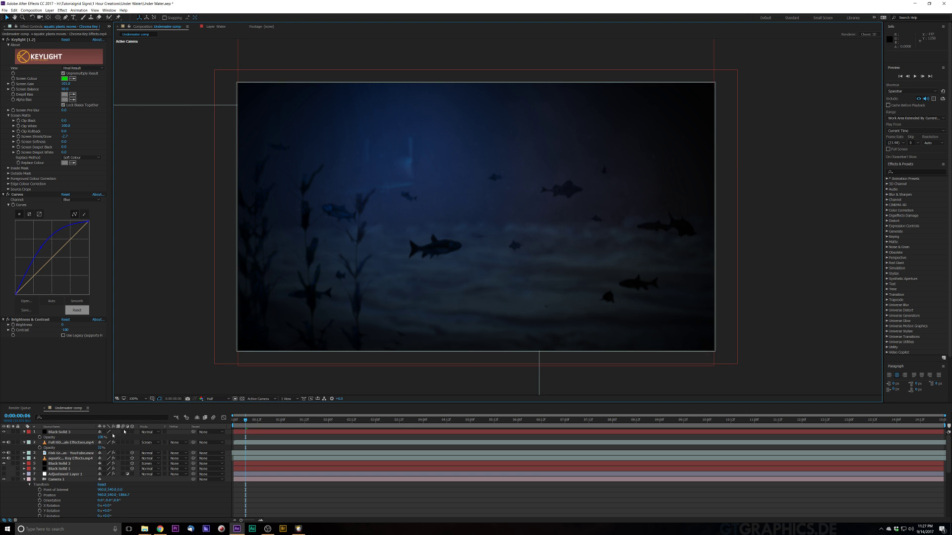
pyautogui.moveTo(101, 437); pyautogui.dragTo(91, 437)
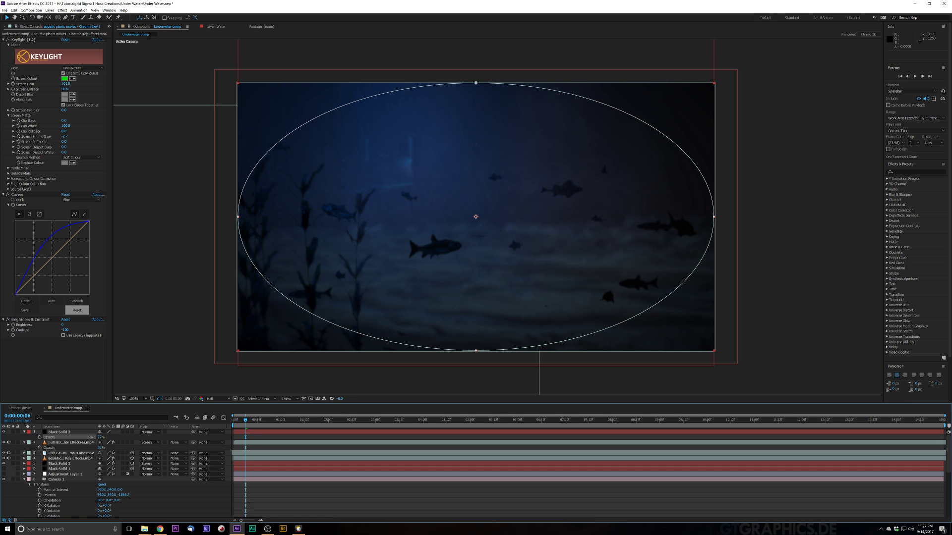
# Step: Deselect the layers and examine the vignette over the submarine at 0:00:06:01
pyautogui.click(172, 278)
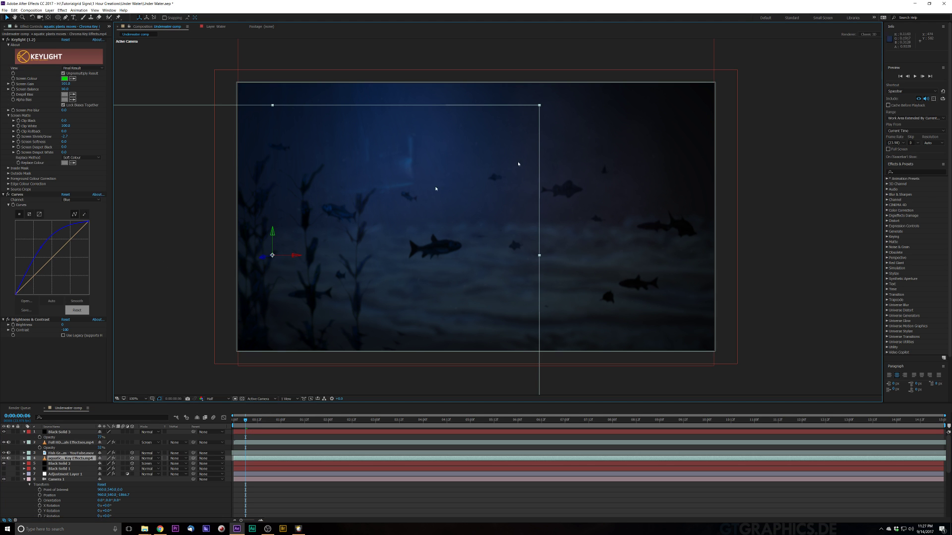
pyautogui.click(771, 151)
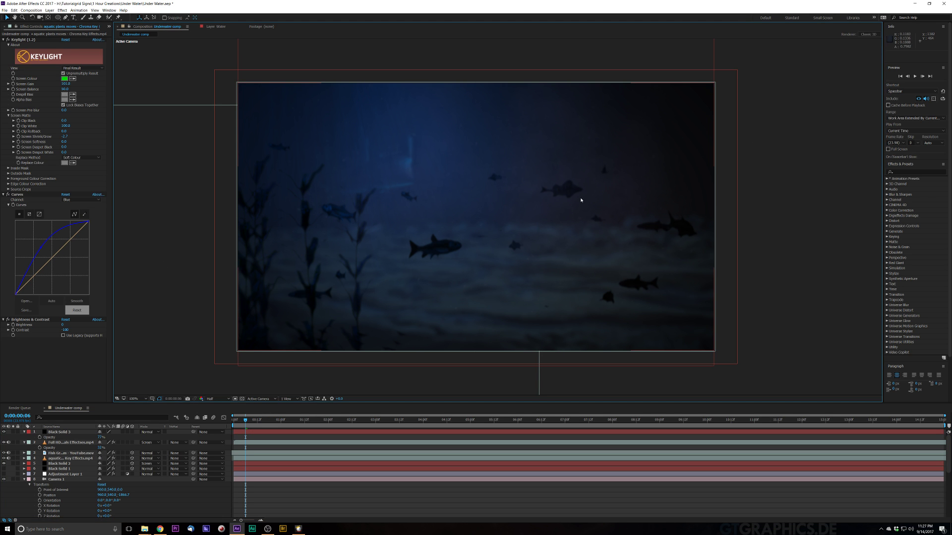
pyautogui.click(516, 421)
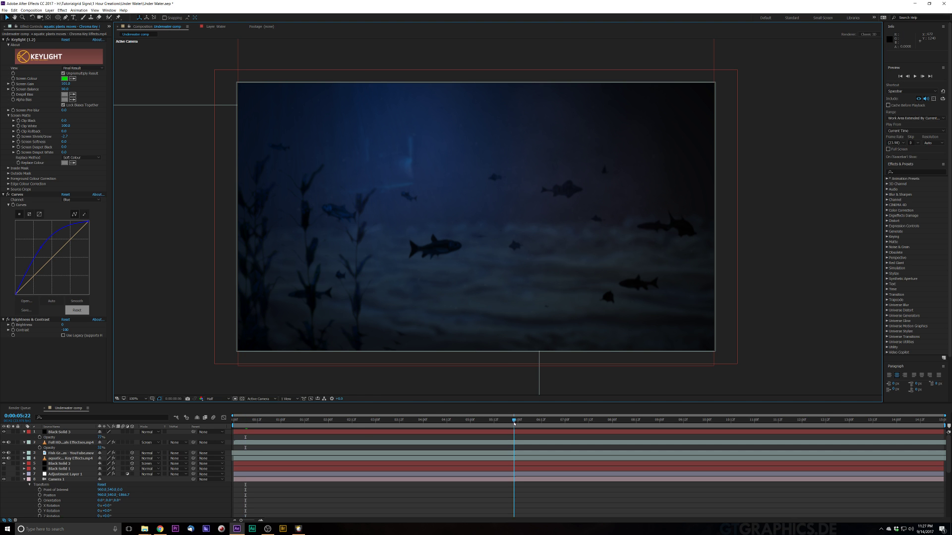
pyautogui.moveTo(517, 422); pyautogui.dragTo(520, 421)
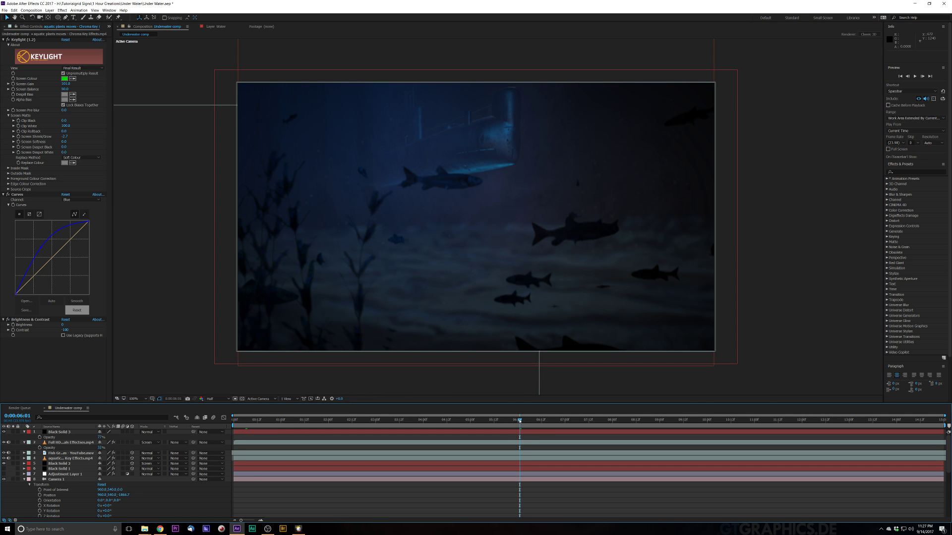